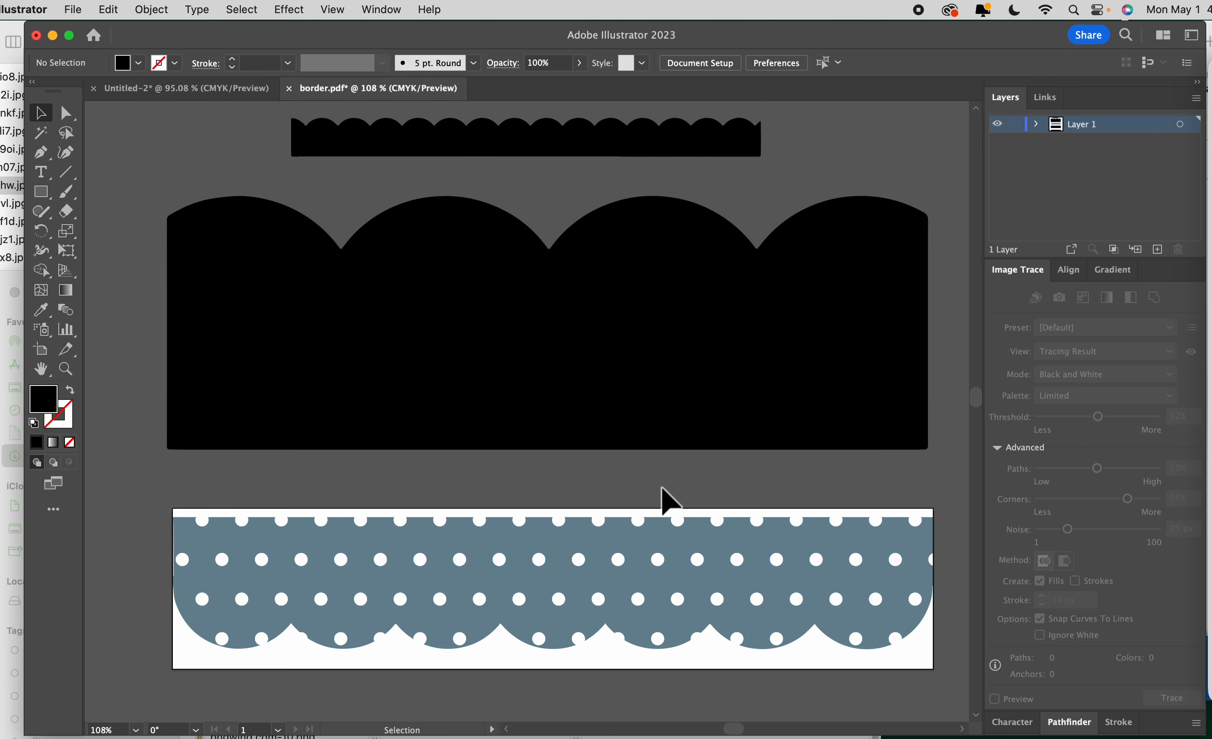
# - Align the narrow scalloped strip with the large scalloped shape's left edge and enlarge it proportionally to the same width
pyautogui.scroll(2, 669, 427)
pyautogui.click(716, 357)
pyautogui.click(716, 513)
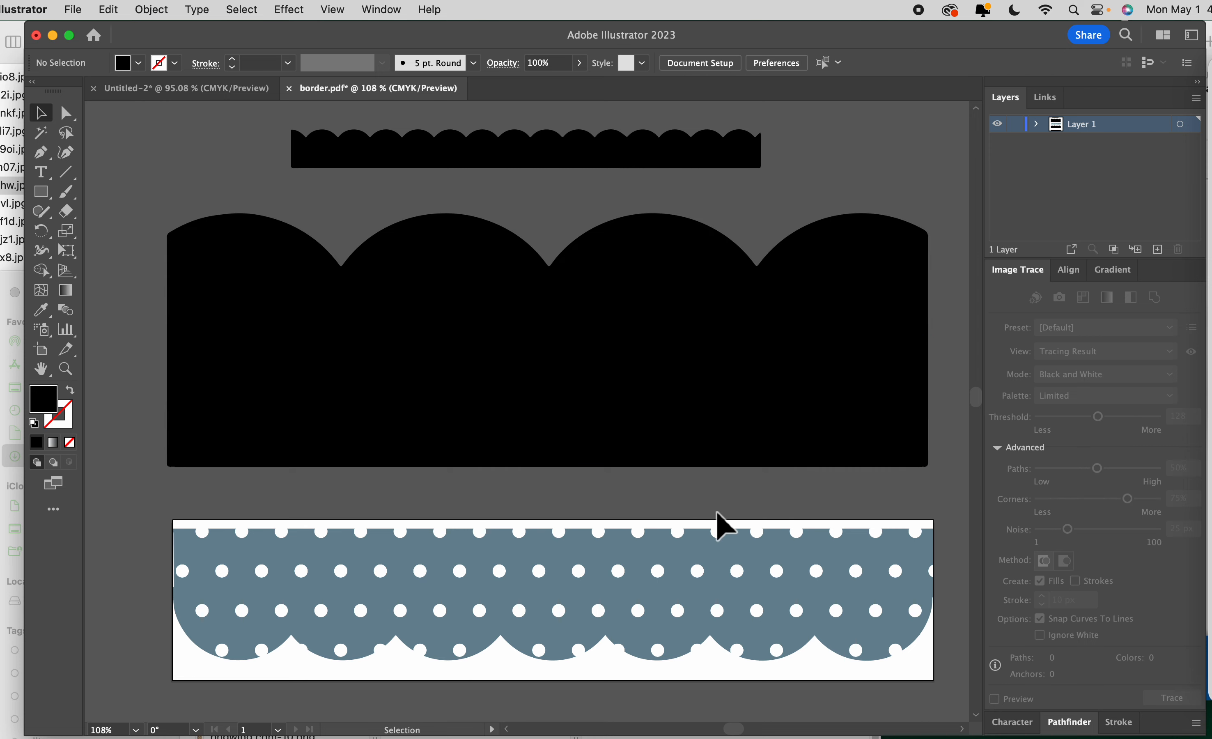
pyautogui.scroll(3, 694, 453)
pyautogui.click(453, 232)
pyautogui.scroll(2, 455, 249)
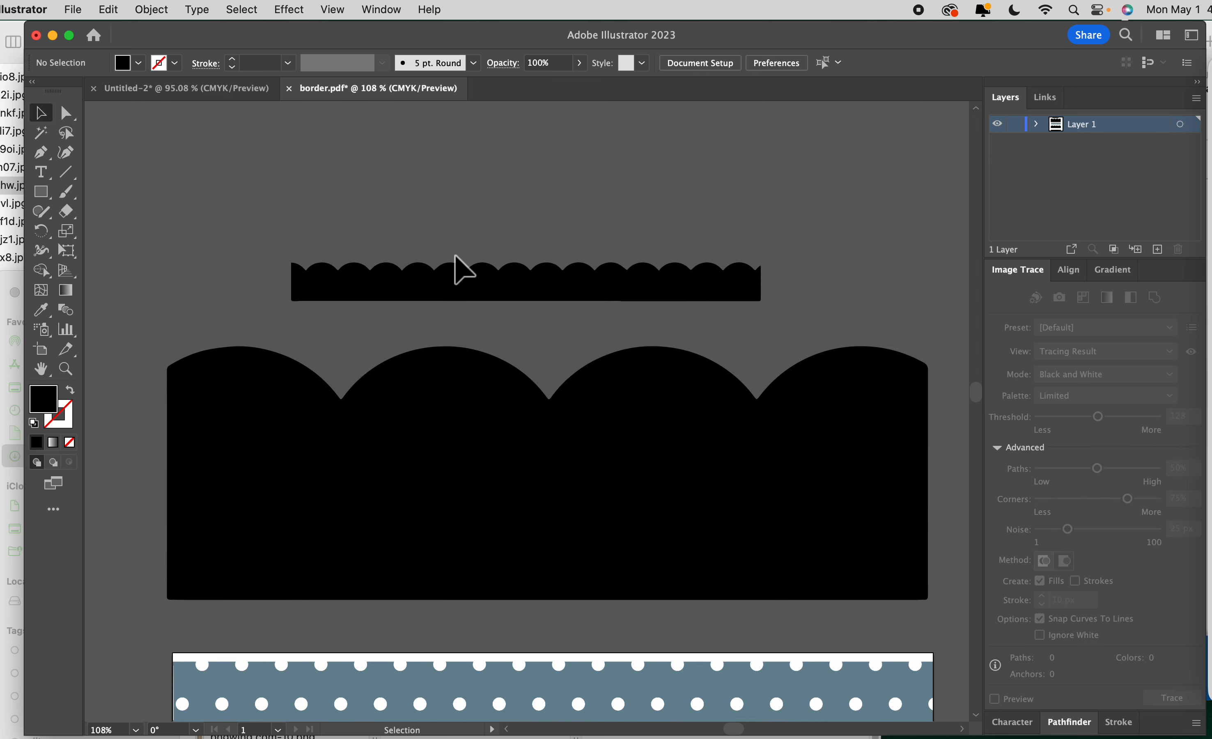
pyautogui.moveTo(448, 259); pyautogui.dragTo(336, 247)
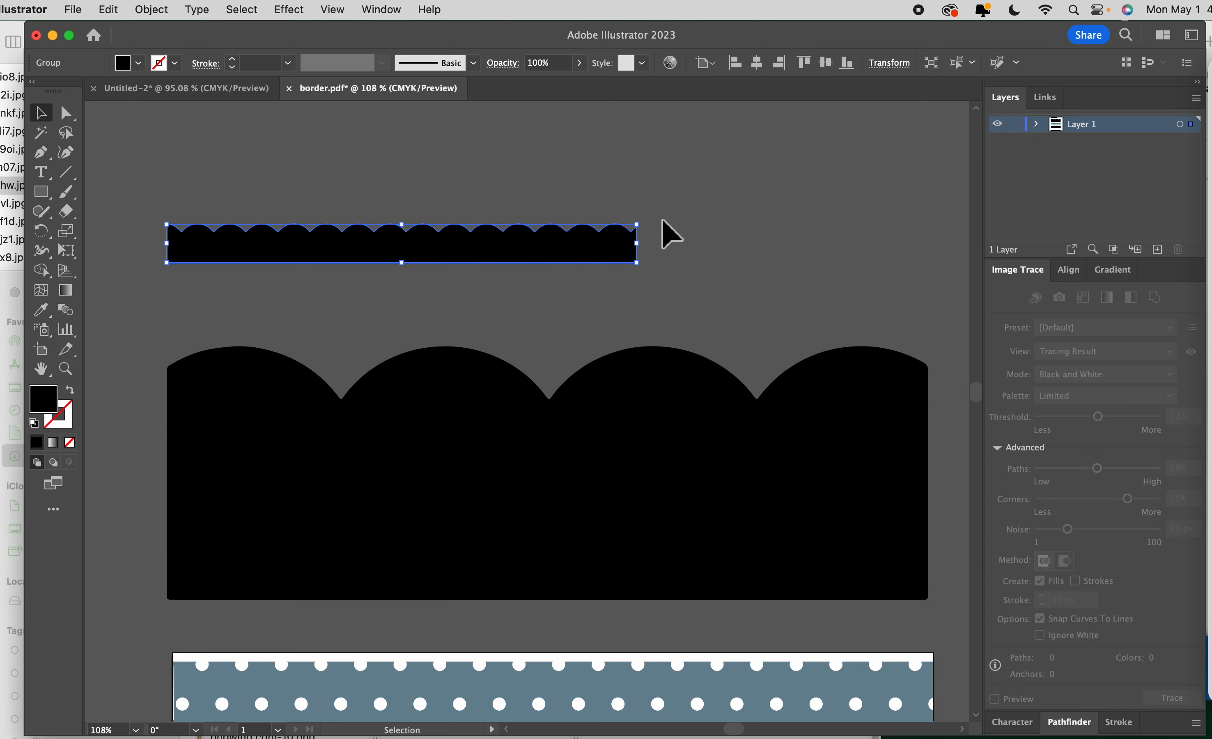
pyautogui.moveTo(641, 252); pyautogui.dragTo(928, 271)
pyautogui.click(649, 341)
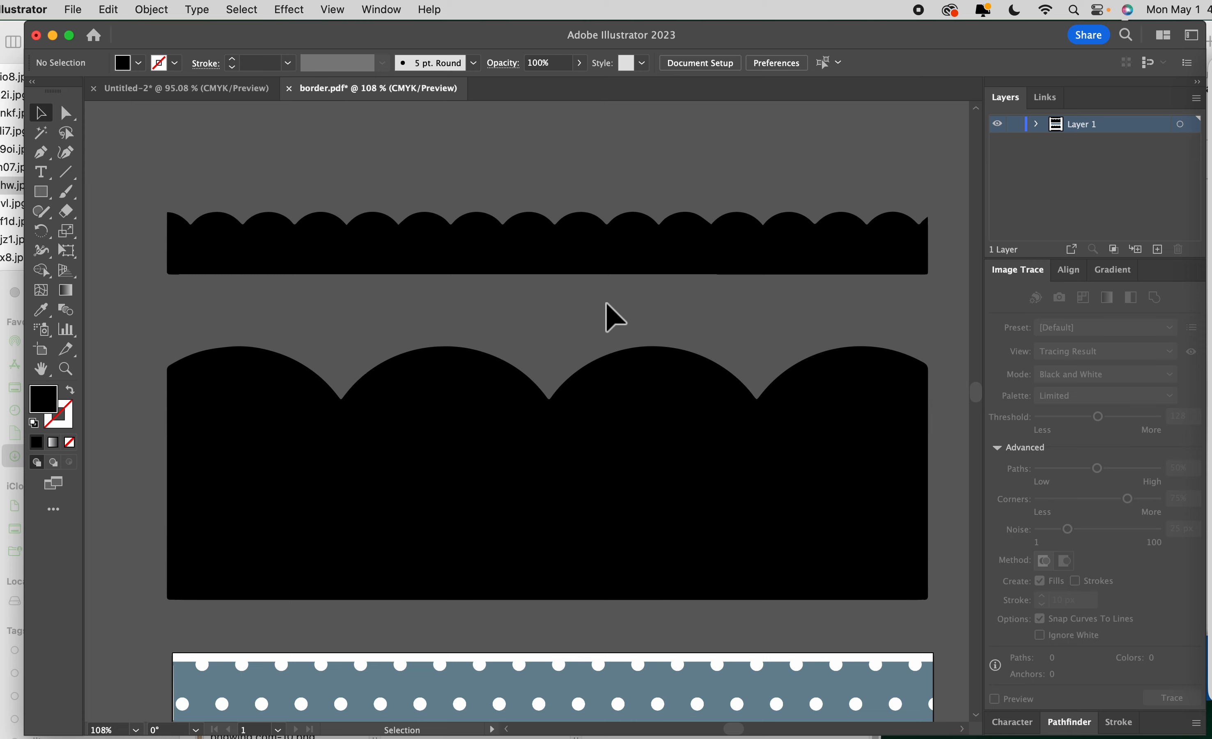
pyautogui.scroll(1, 615, 318)
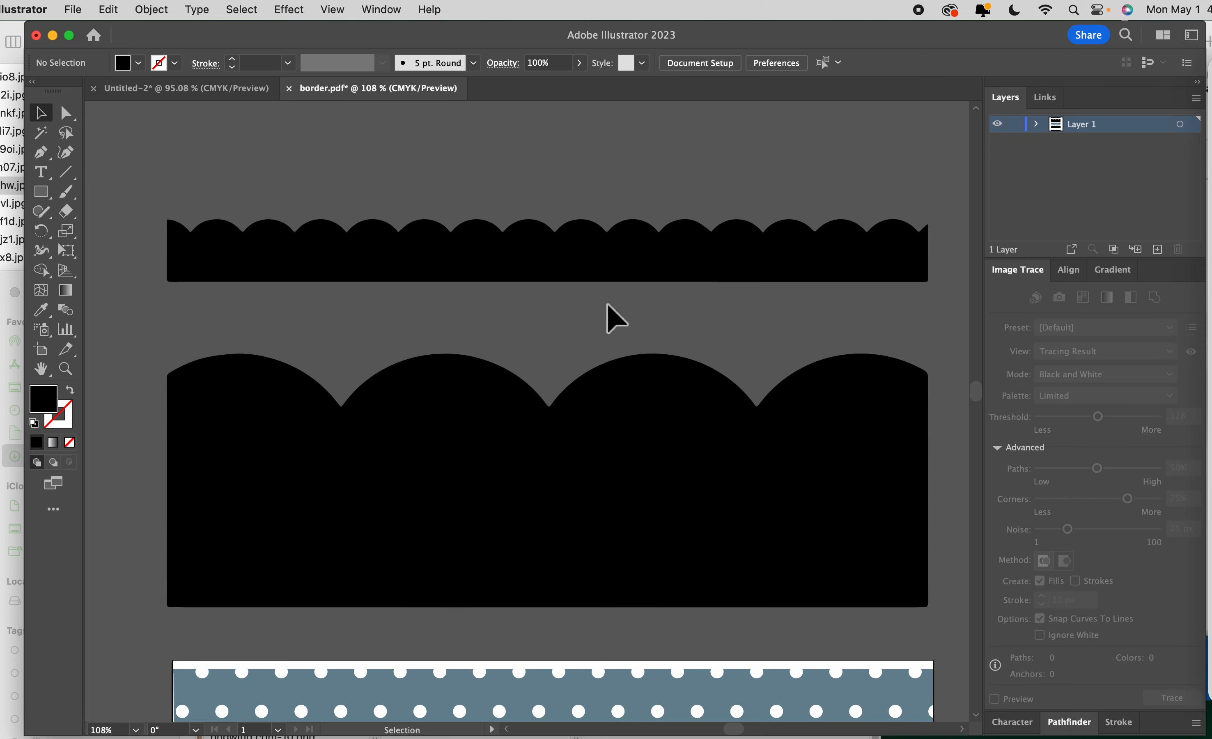
pyautogui.click(484, 391)
pyautogui.click(519, 306)
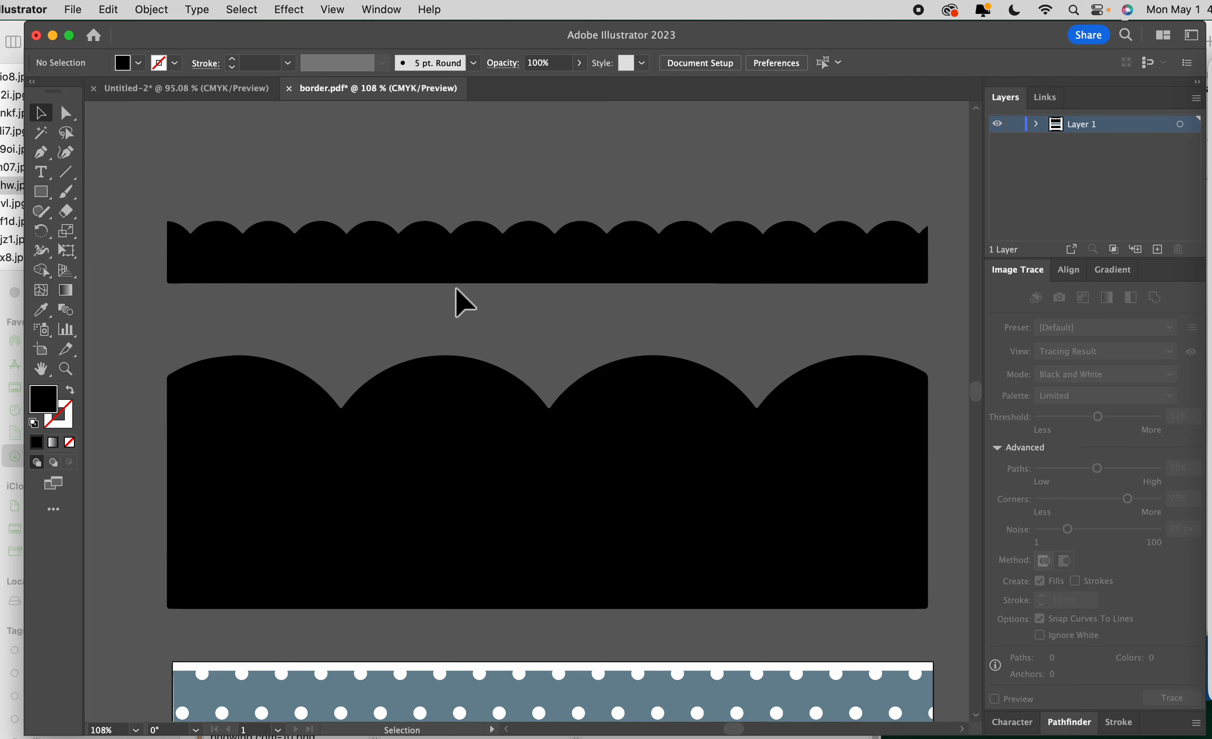
# - Switch to Finder, preview the Boho pattern images, and place BohoColors-A-09.jpg into the border.pdf document in Illustrator
pyautogui.click(1194, 83)
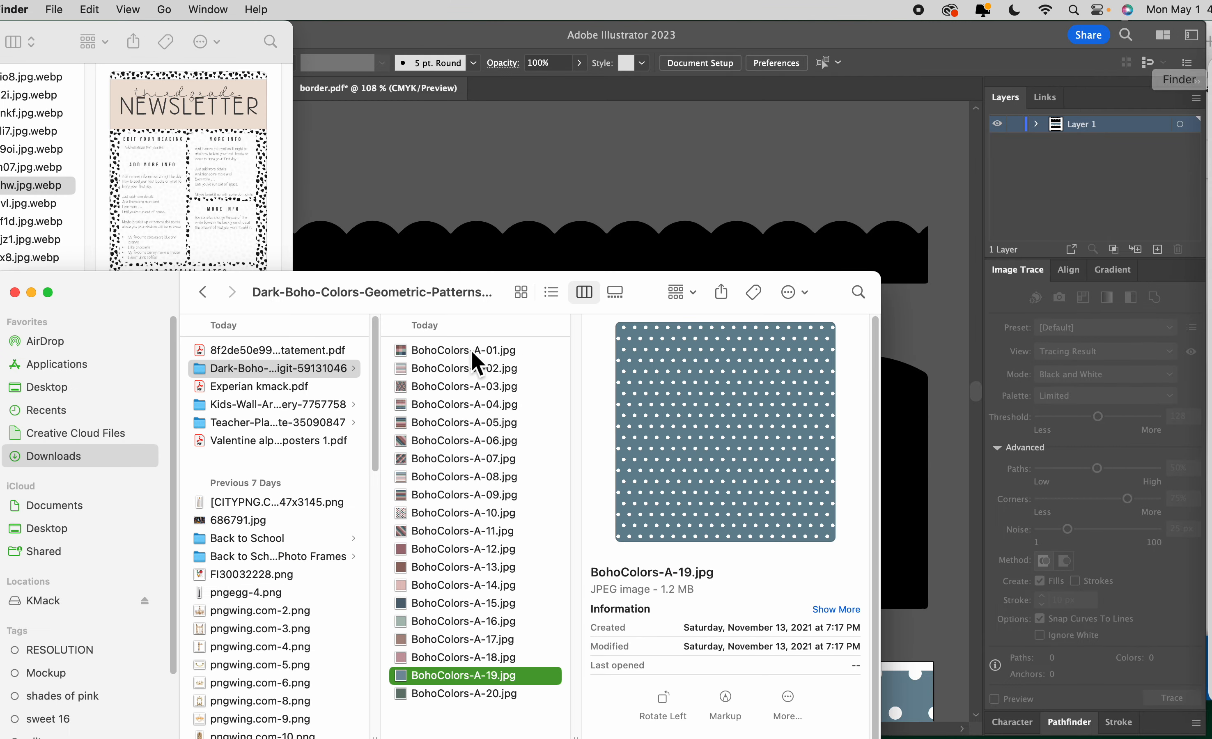
pyautogui.moveTo(280, 293); pyautogui.dragTo(84, 54)
pyautogui.moveTo(293, 55); pyautogui.dragTo(219, 48)
pyautogui.click(208, 321)
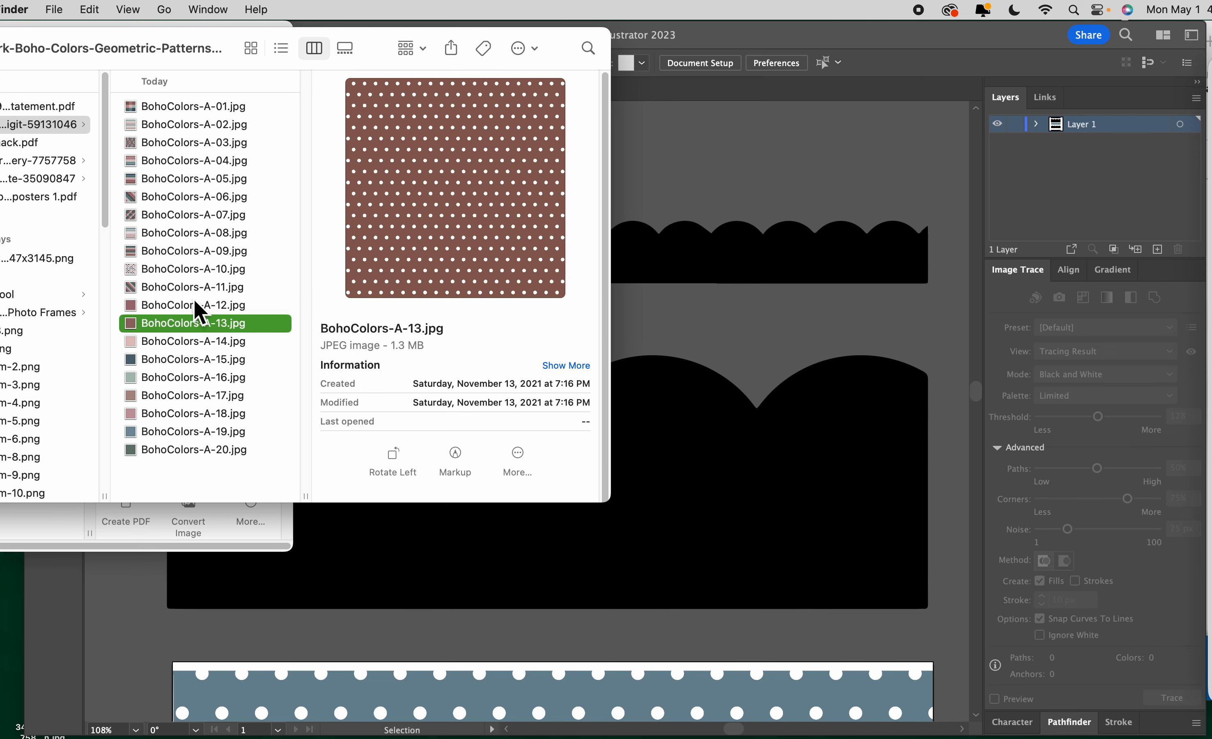
pyautogui.click(198, 306)
pyautogui.click(182, 288)
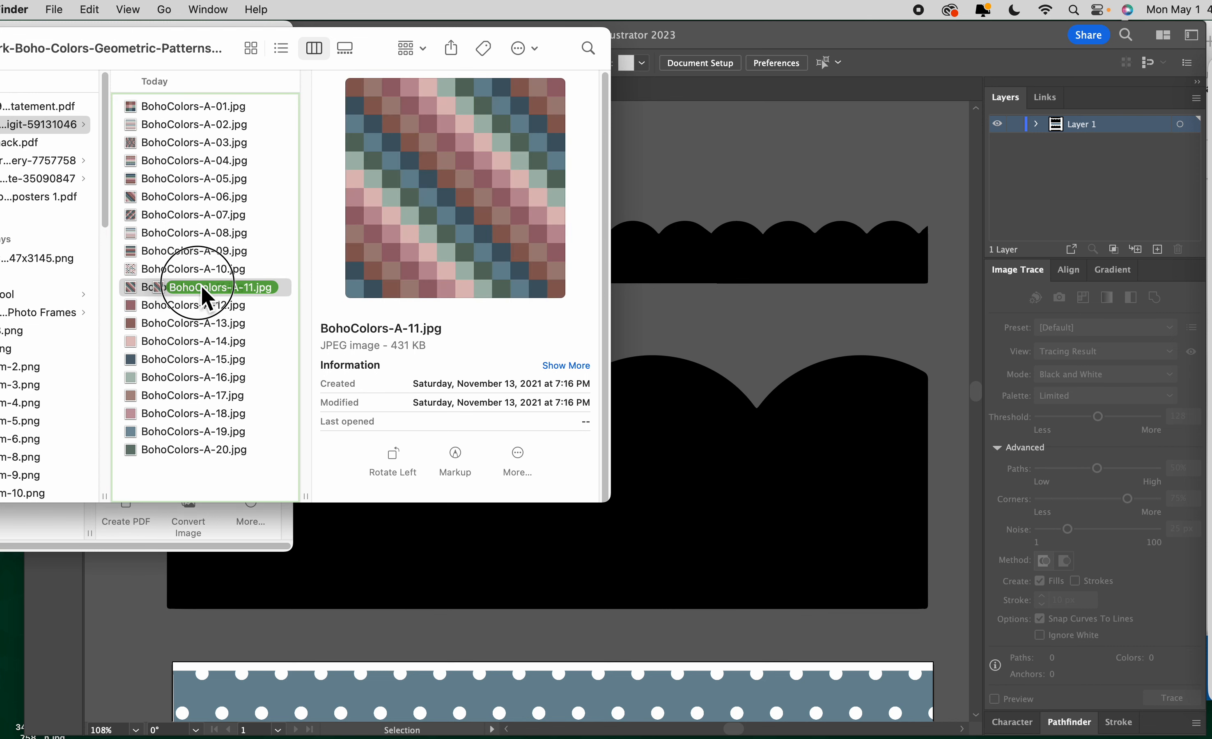
pyautogui.click(178, 268)
pyautogui.click(175, 252)
pyautogui.moveTo(177, 255); pyautogui.dragTo(634, 404)
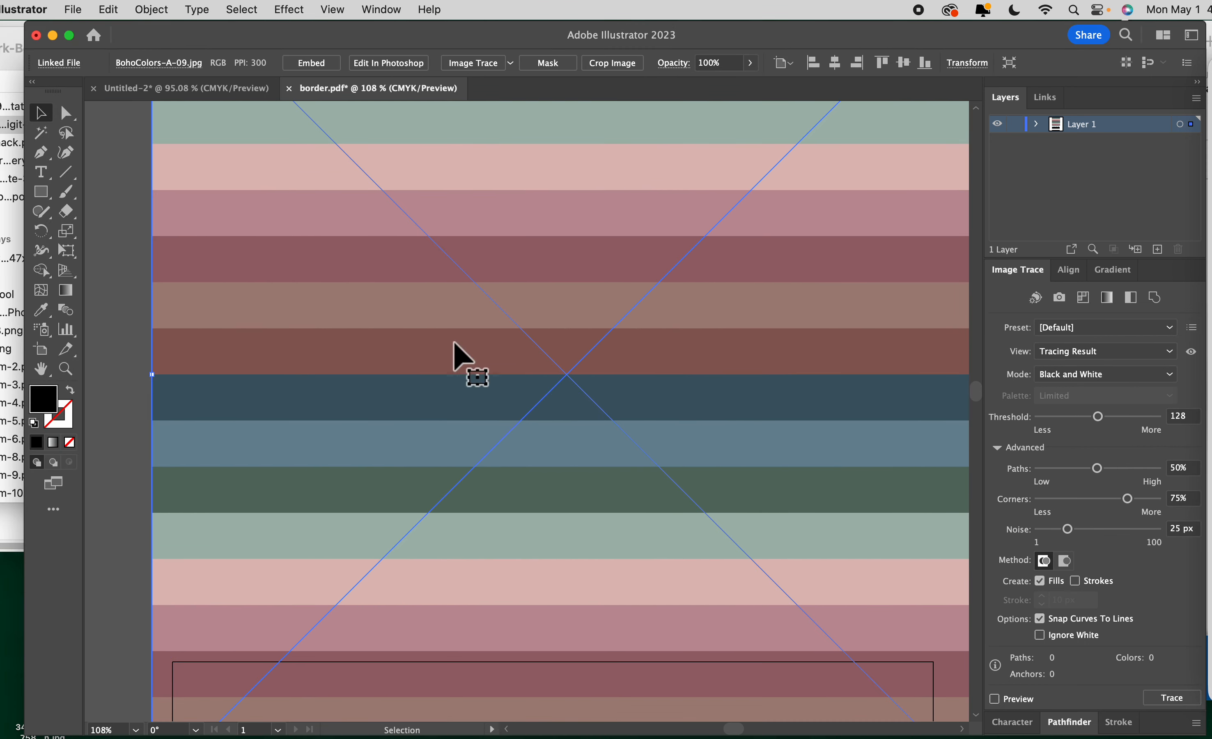
# - Embed the striped image, shrink it to about 5.44 in high, and position it over the left half of the large scalloped shape
pyautogui.click(325, 63)
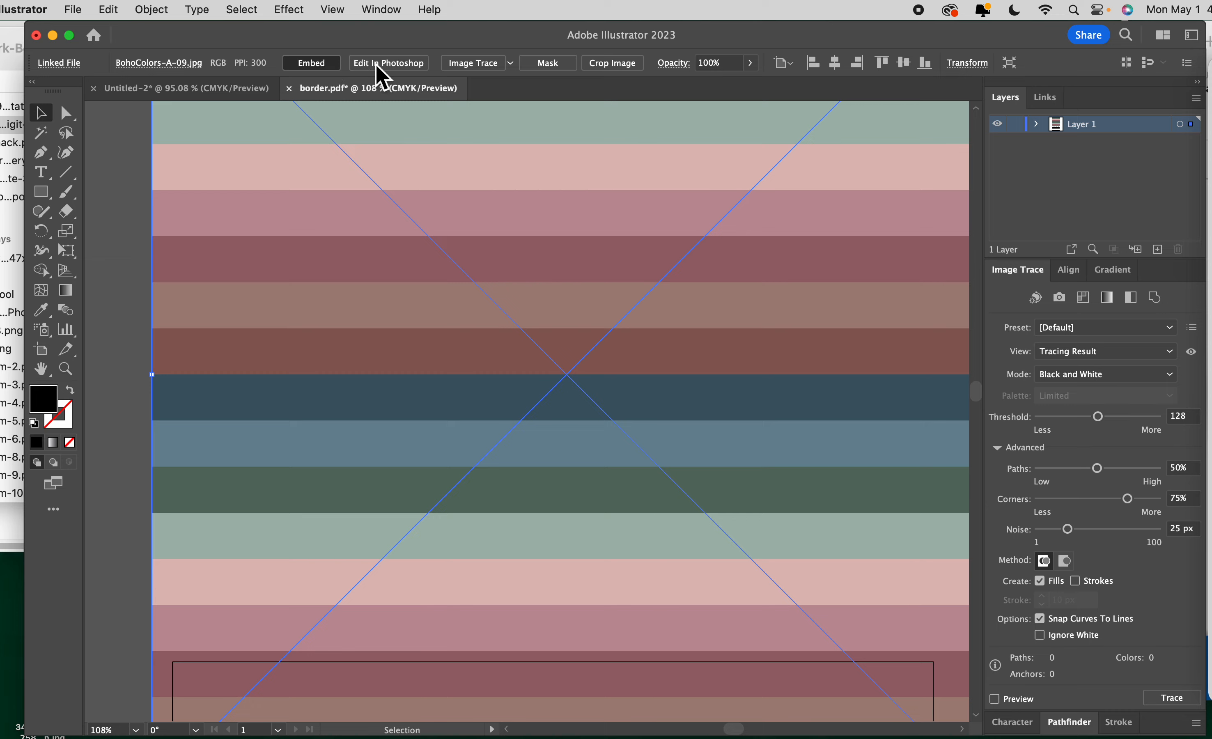
pyautogui.moveTo(153, 375); pyautogui.dragTo(602, 383)
pyautogui.moveTo(668, 343); pyautogui.dragTo(202, 413)
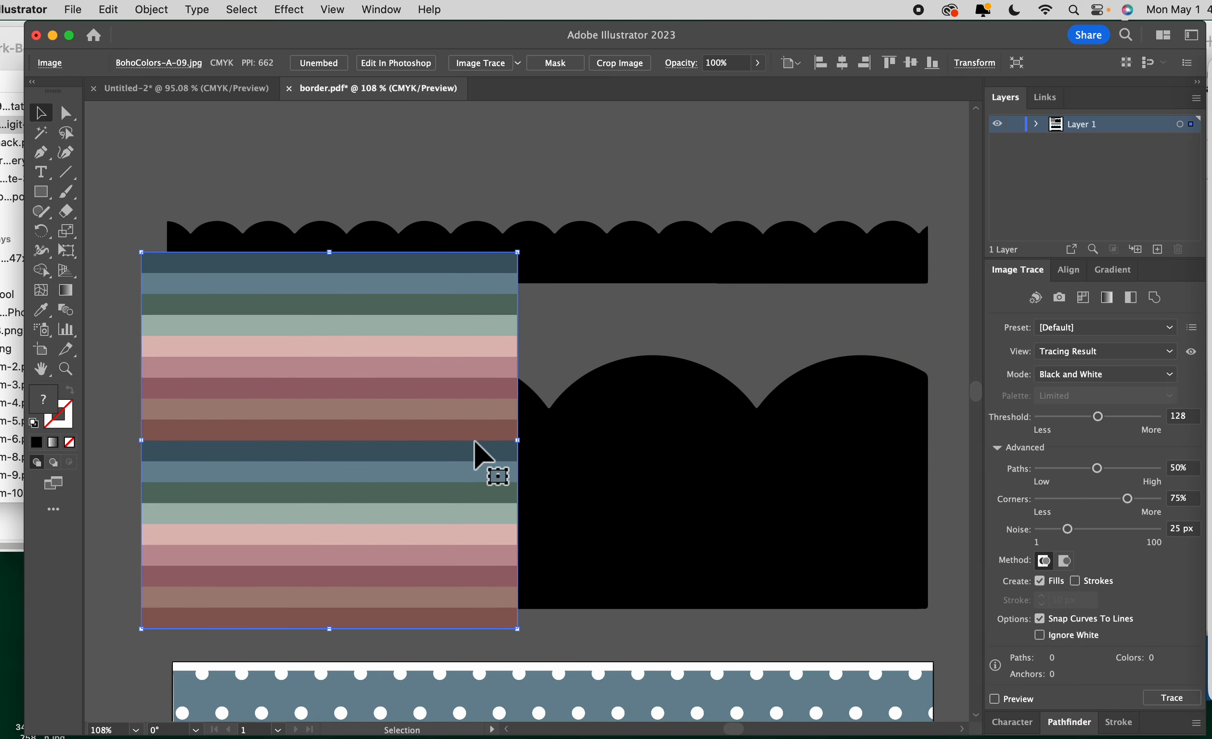
pyautogui.click(649, 334)
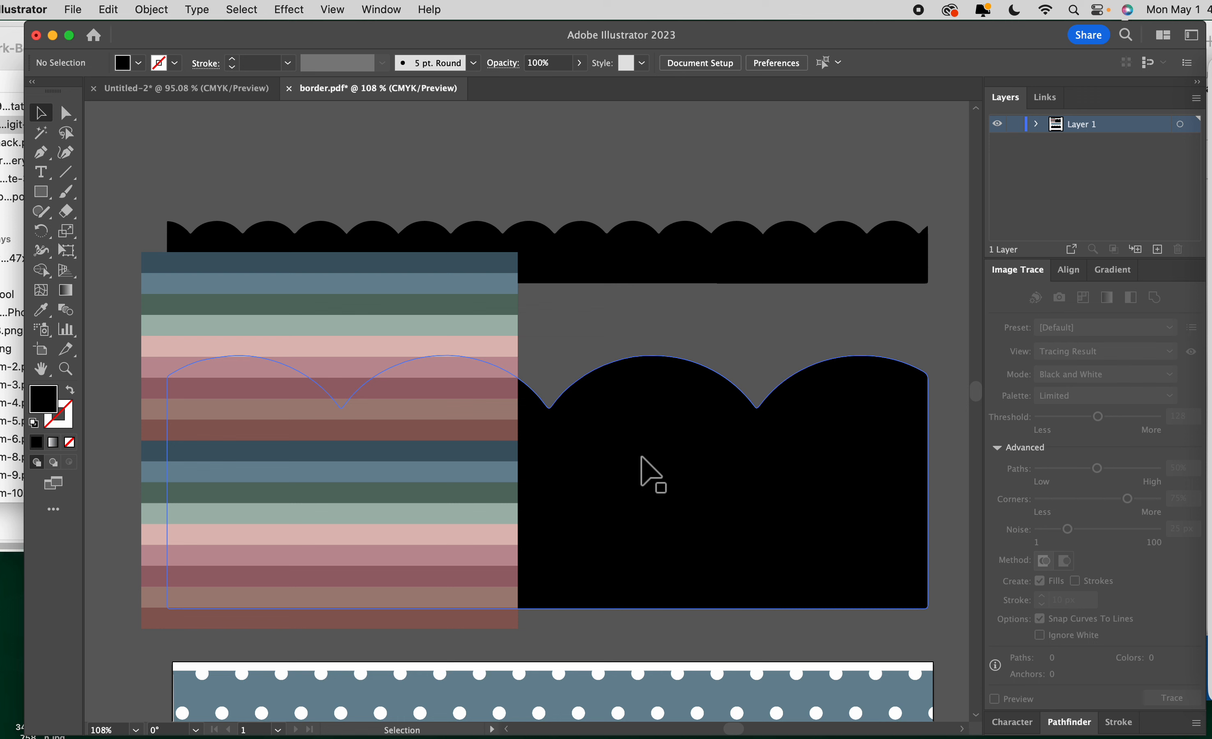
# - Bring the large black scalloped shape to the front, above the striped image
pyautogui.click(637, 459)
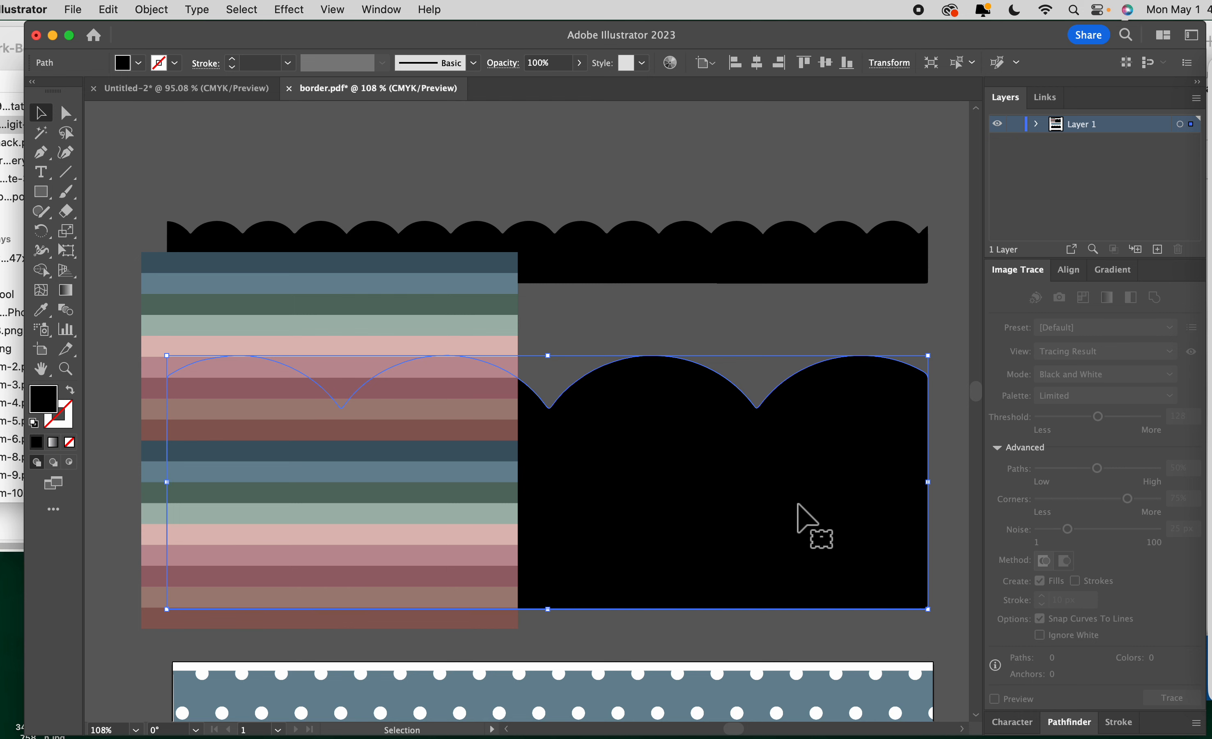
pyautogui.click(171, 10)
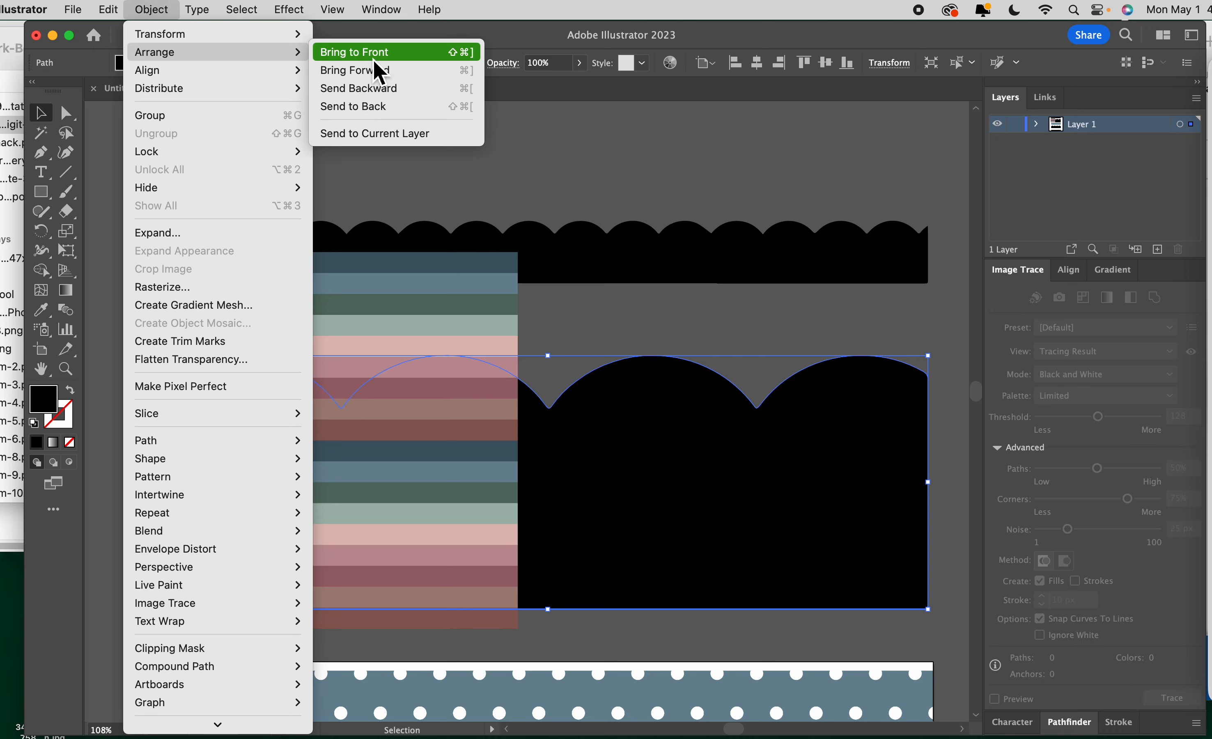
pyautogui.click(418, 52)
pyautogui.click(639, 324)
# - Make a clipping mask from the large scalloped shape and the striped image
pyautogui.click(457, 419)
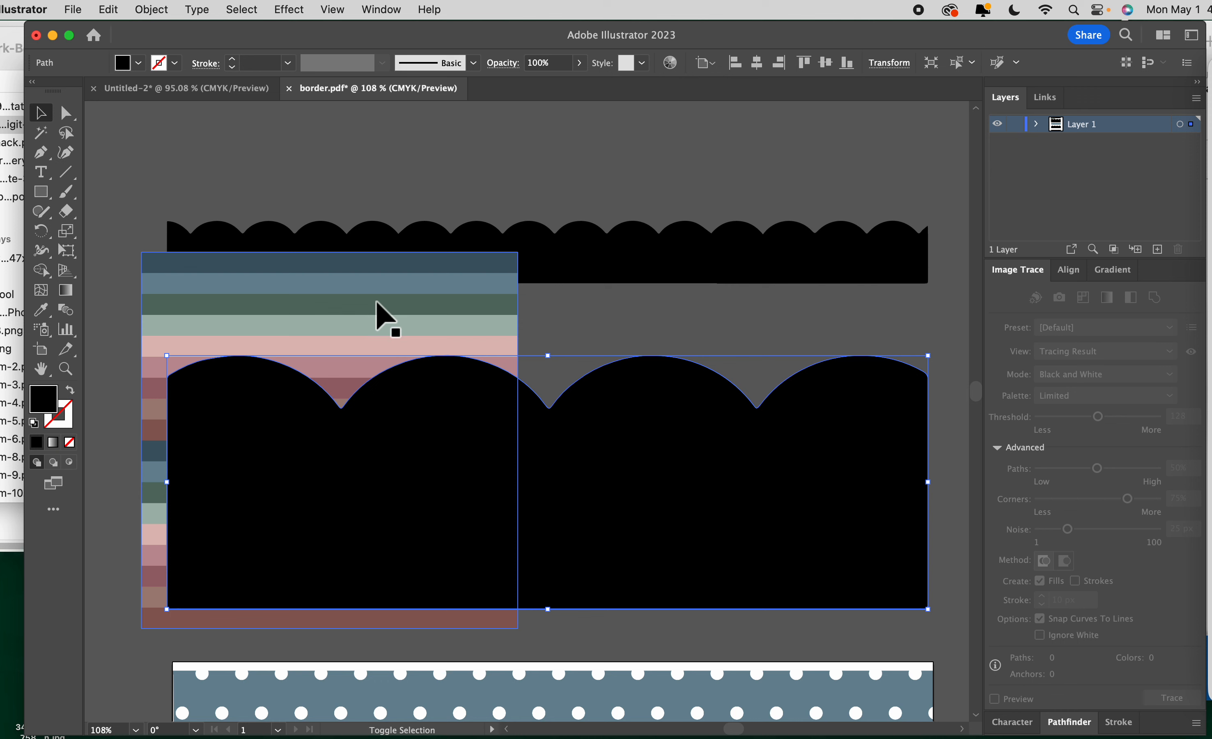
pyautogui.keyDown('shift'); pyautogui.click(383, 318); pyautogui.keyUp('shift')
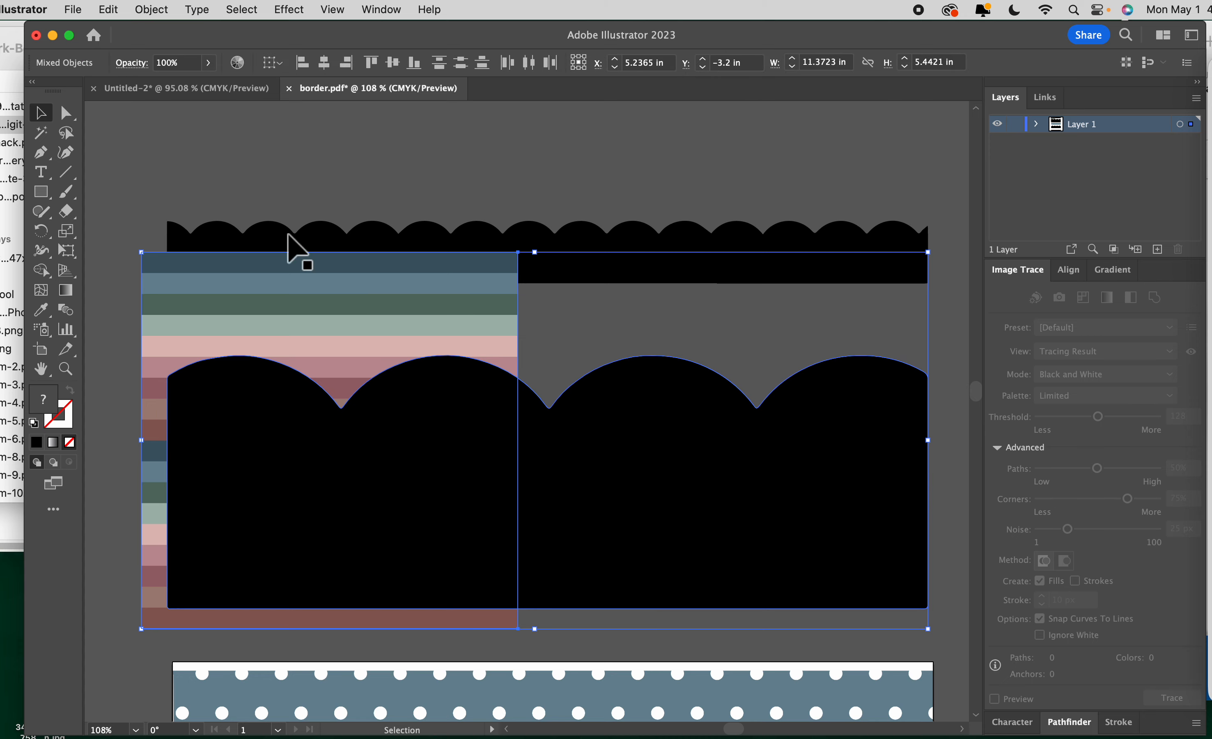
pyautogui.click(151, 10)
pyautogui.moveTo(234, 651)
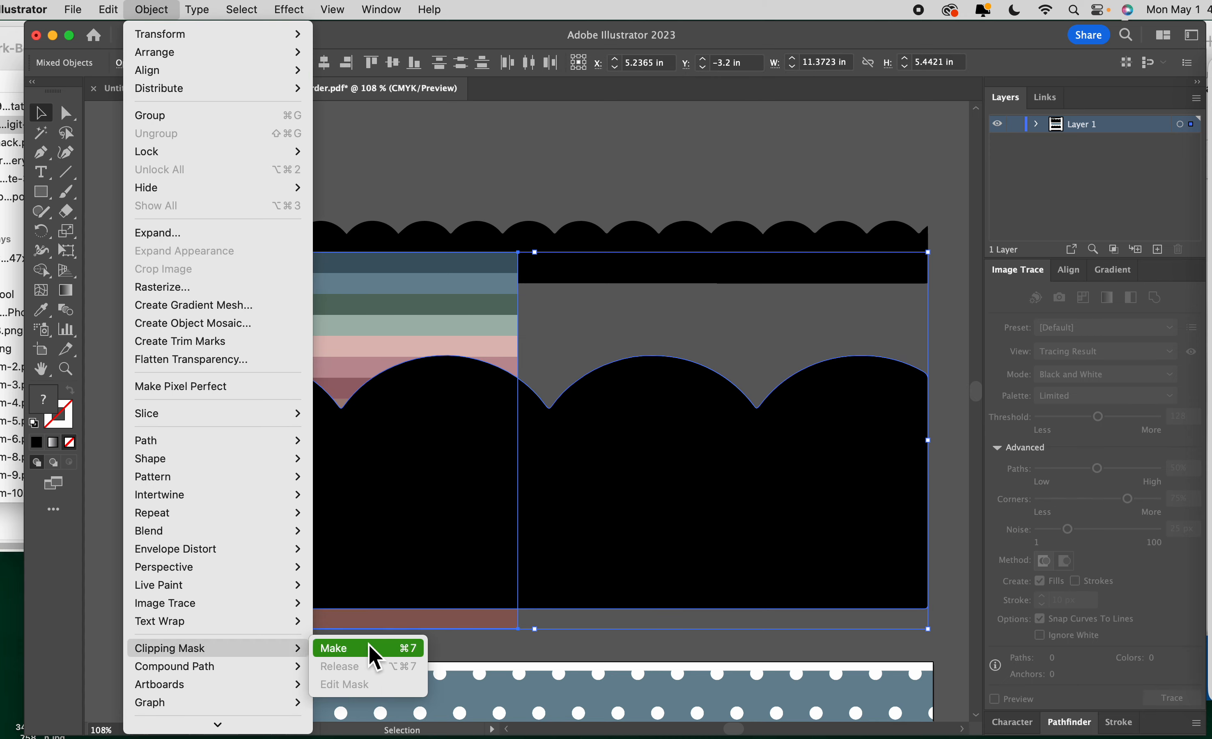
pyautogui.click(374, 657)
# - Inside the clip group, stretch and reposition the striped image to fill the whole scalloped shape, and exit isolation mode
pyautogui.doubleClick(343, 468)
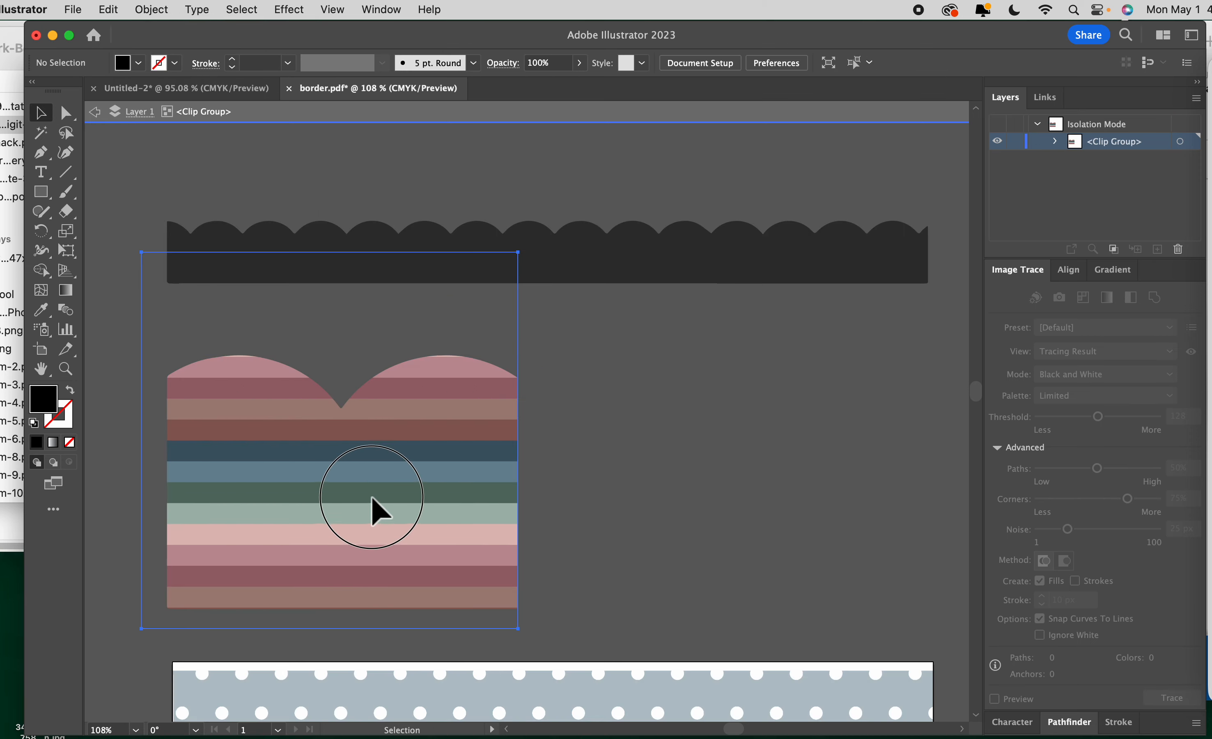
pyautogui.moveTo(374, 512)
pyautogui.mouseDown()
pyautogui.moveTo(432, 508)
pyautogui.moveTo(397, 520)
pyautogui.mouseUp()
pyautogui.moveTo(540, 448); pyautogui.dragTo(967, 498)
pyautogui.moveTo(556, 261); pyautogui.dragTo(561, 343)
pyautogui.moveTo(555, 640); pyautogui.dragTo(557, 629)
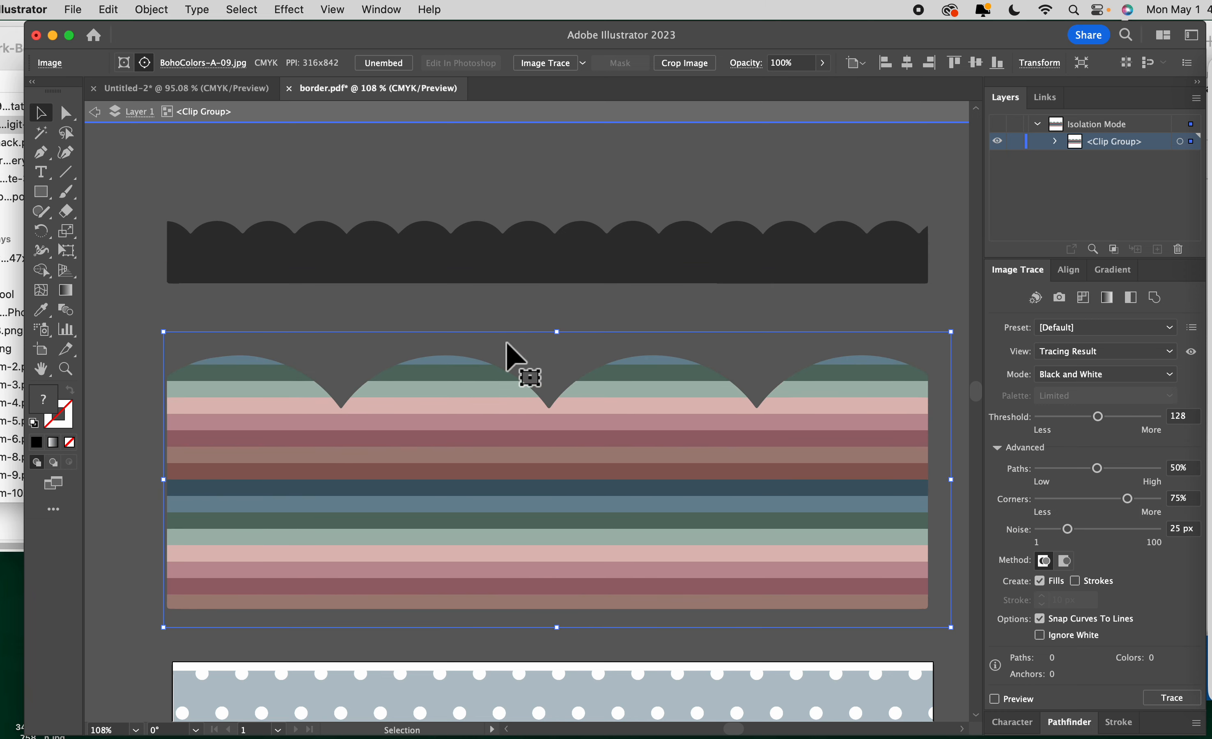
pyautogui.doubleClick(539, 236)
pyautogui.click(714, 293)
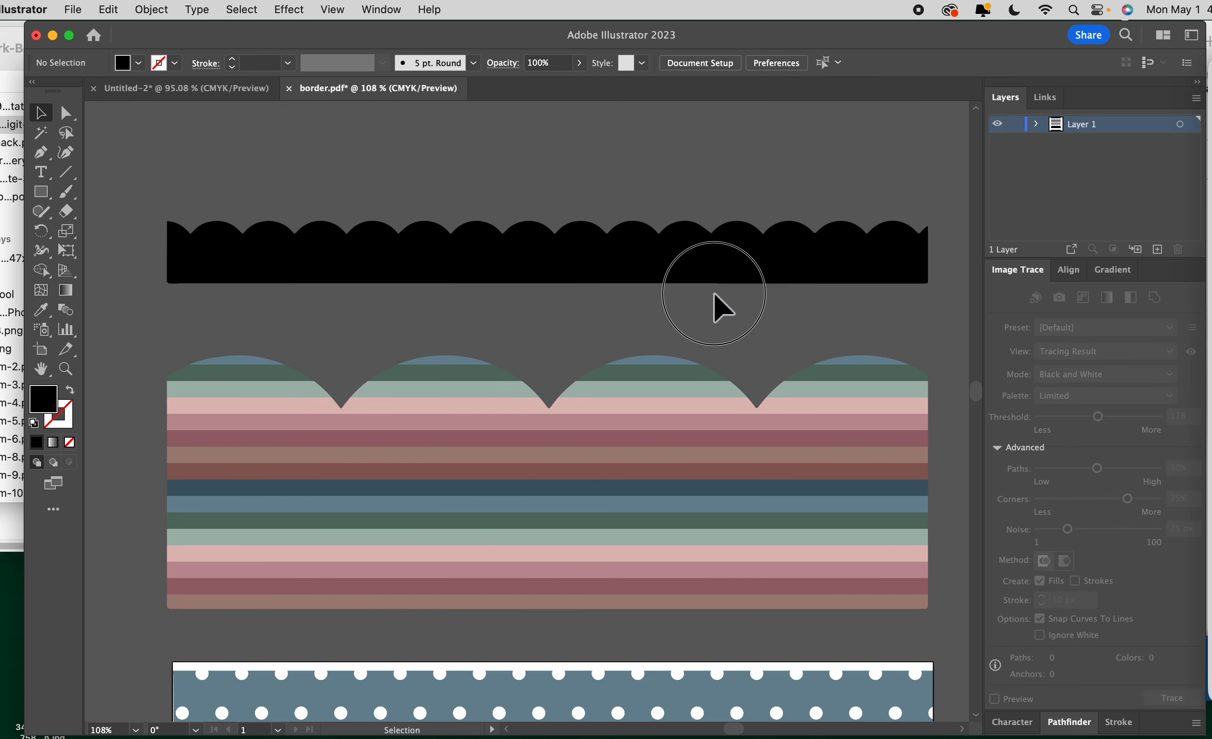
# - Draw a new artboard about 11.25 by 4.05 in around the striped scalloped border
pyautogui.scroll(-1, 714, 293)
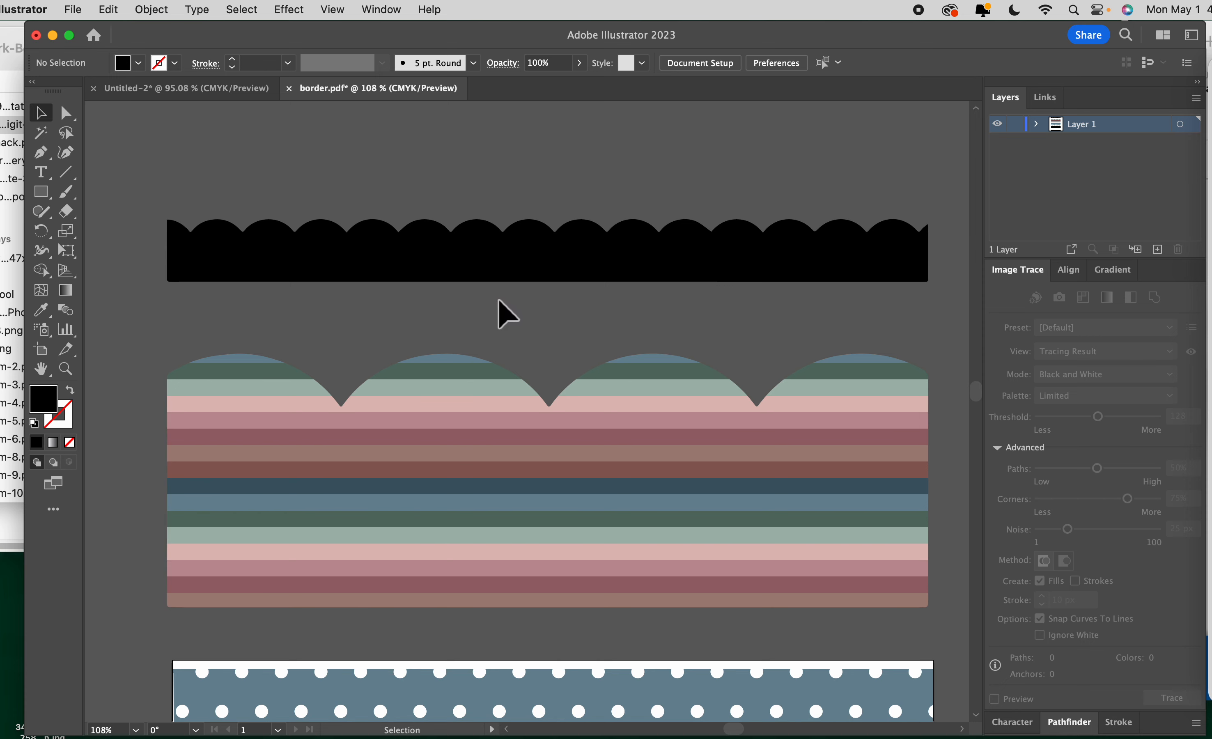
pyautogui.hotkey('shift', 'o')
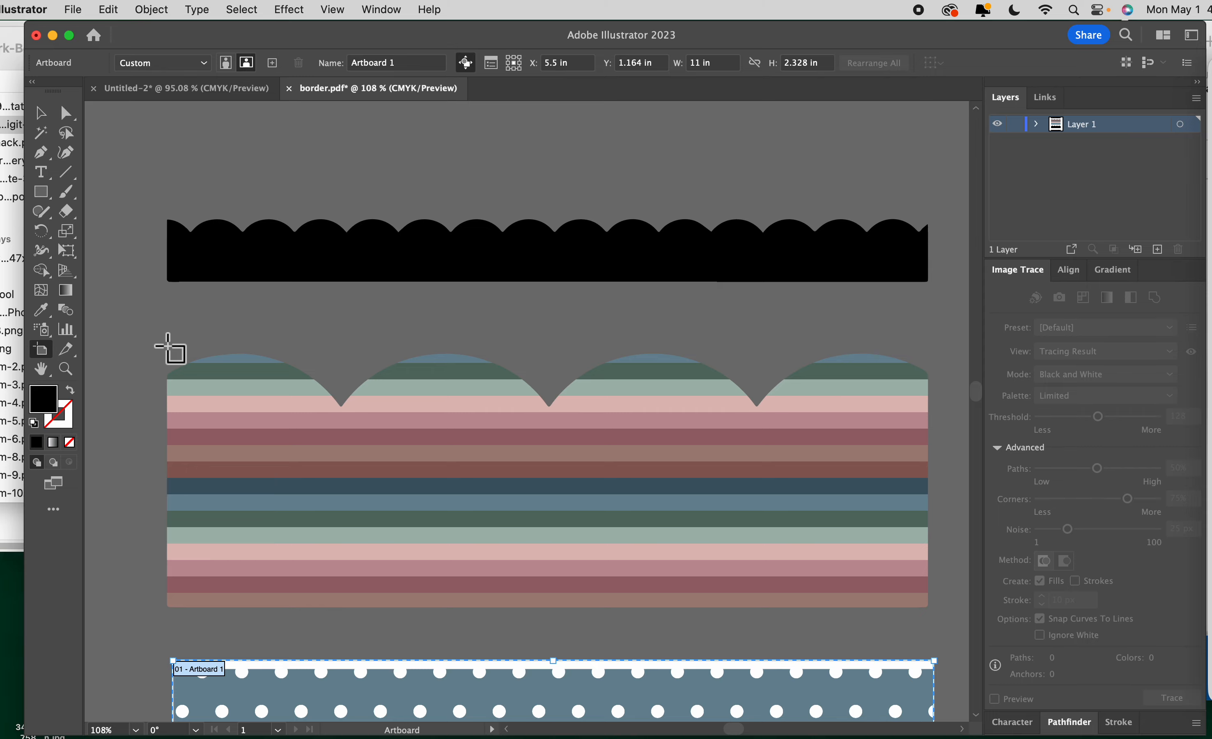
pyautogui.moveTo(160, 338); pyautogui.dragTo(939, 619)
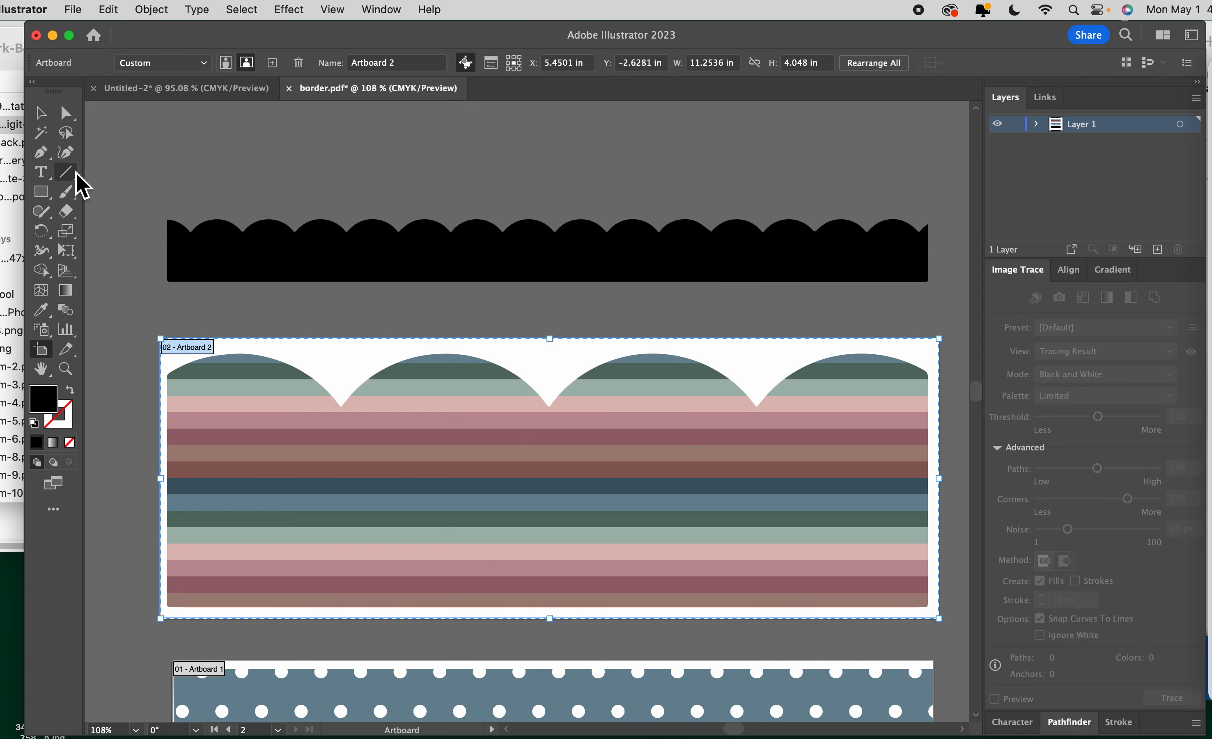
pyautogui.press('v')
# - Reduce the striped border's height to about 3.22 in and move it up about 0.17 in within its artboard
pyautogui.click(249, 387)
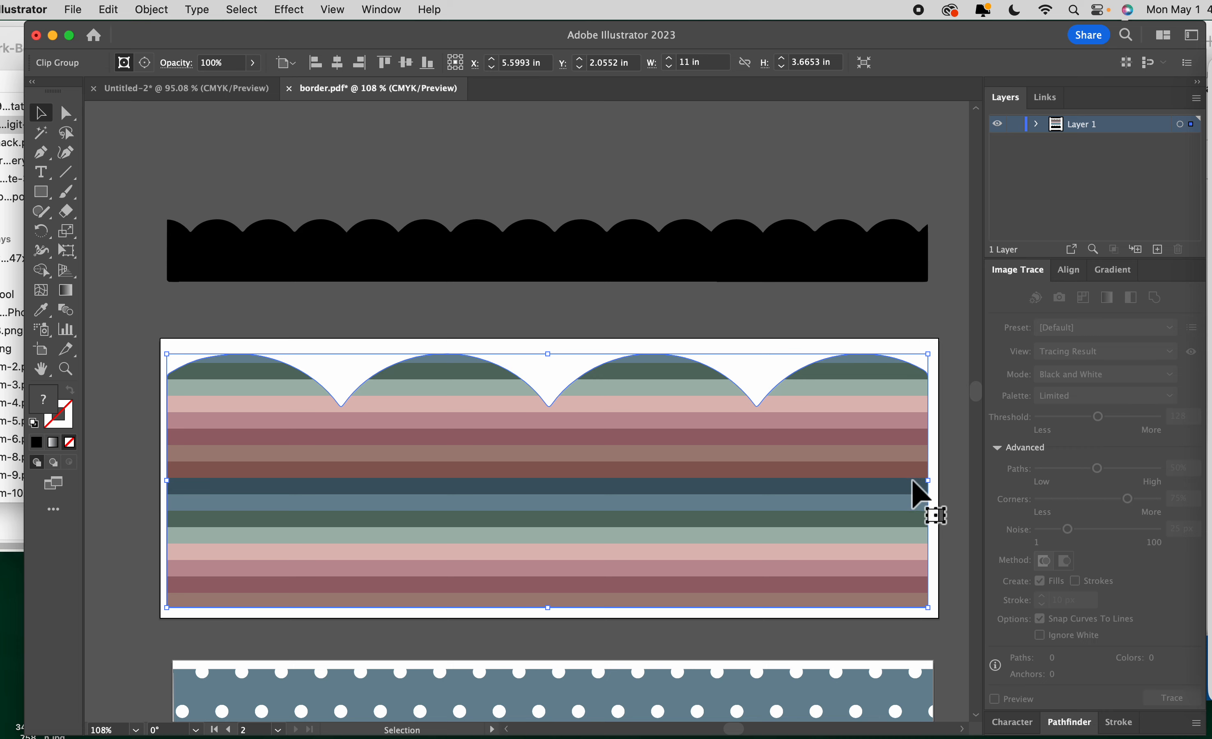
pyautogui.moveTo(560, 366); pyautogui.dragTo(547, 397)
pyautogui.click(542, 364)
pyautogui.moveTo(501, 472); pyautogui.dragTo(499, 461)
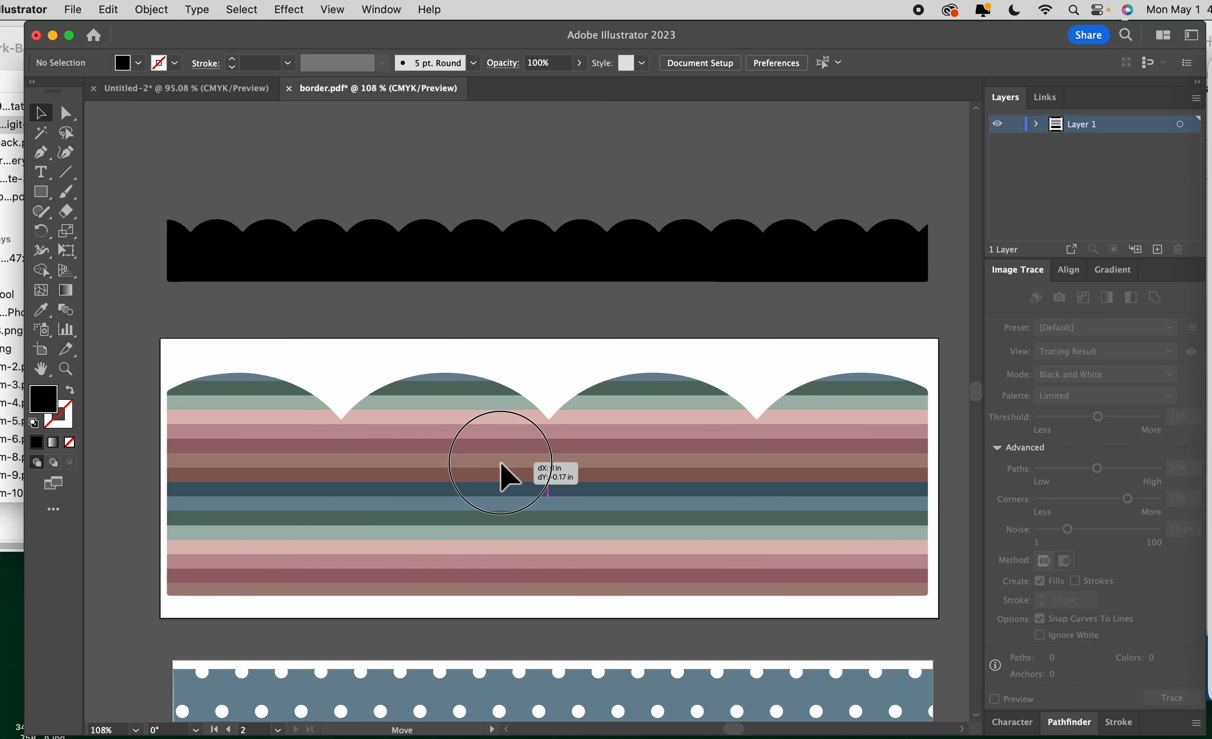
pyautogui.click(533, 344)
pyautogui.click(571, 462)
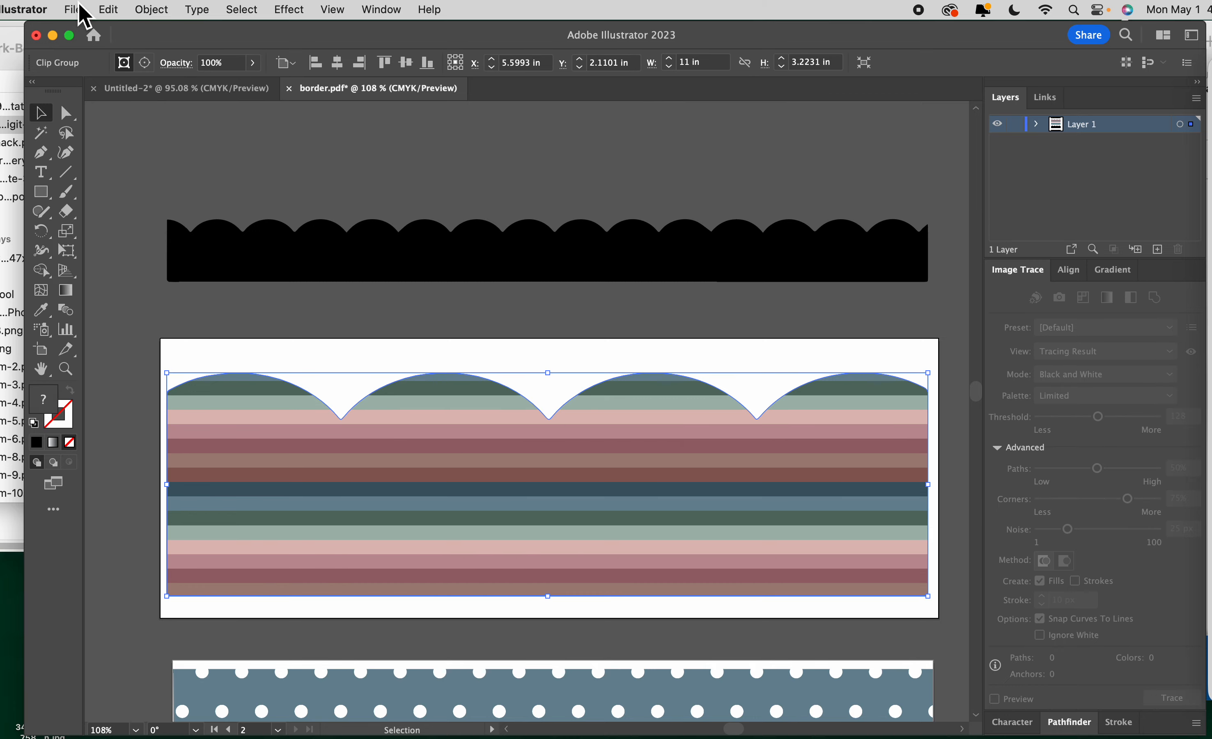
pyautogui.click(75, 9)
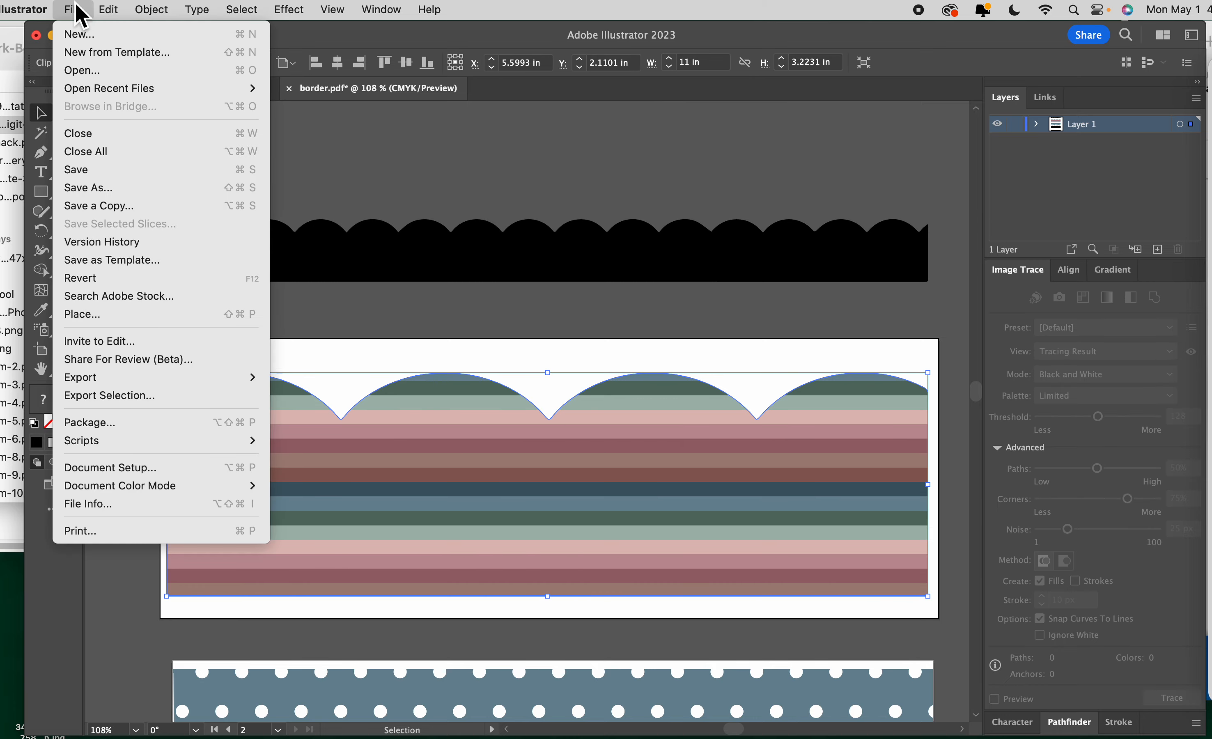
pyautogui.click(97, 189)
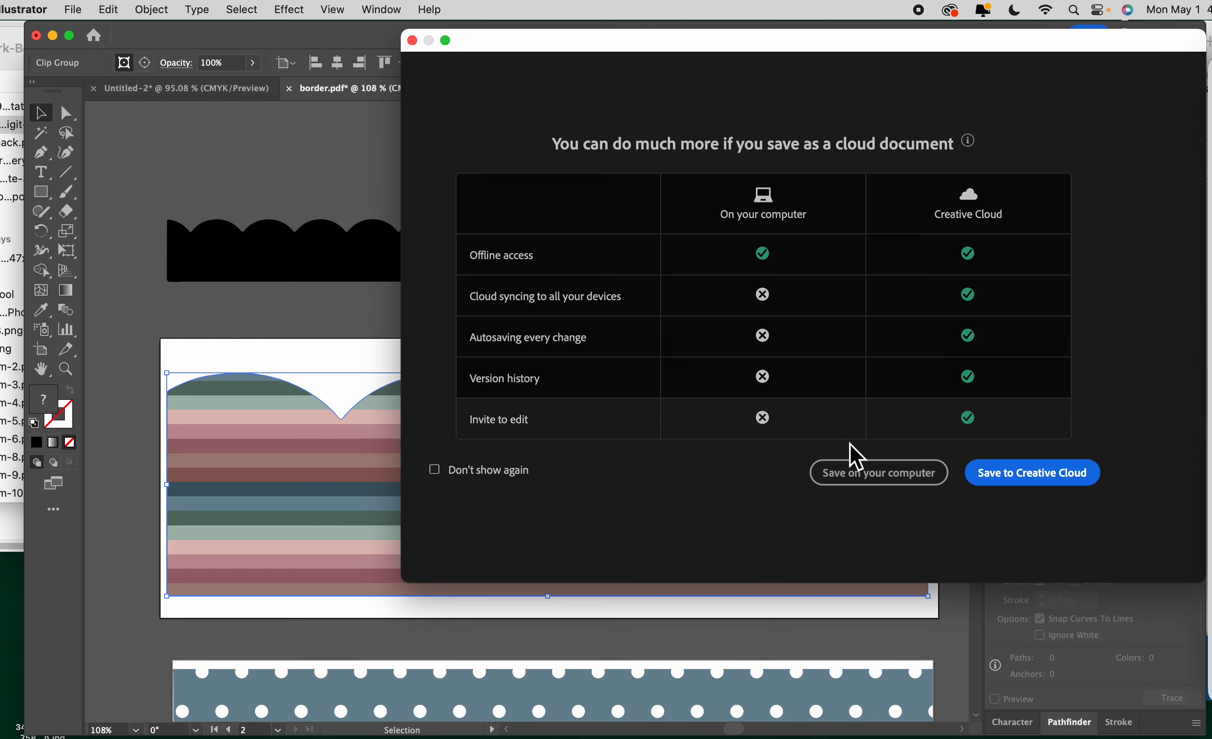
pyautogui.click(860, 485)
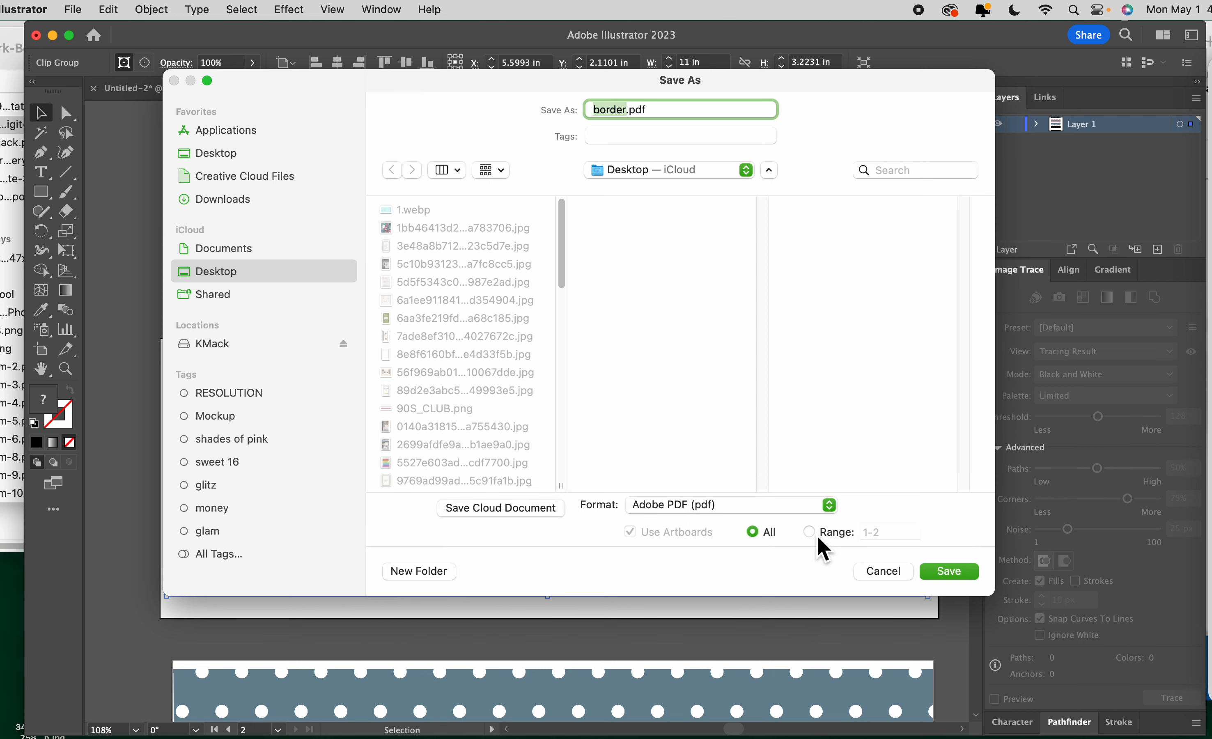
pyautogui.moveTo(543, 96); pyautogui.dragTo(764, 99)
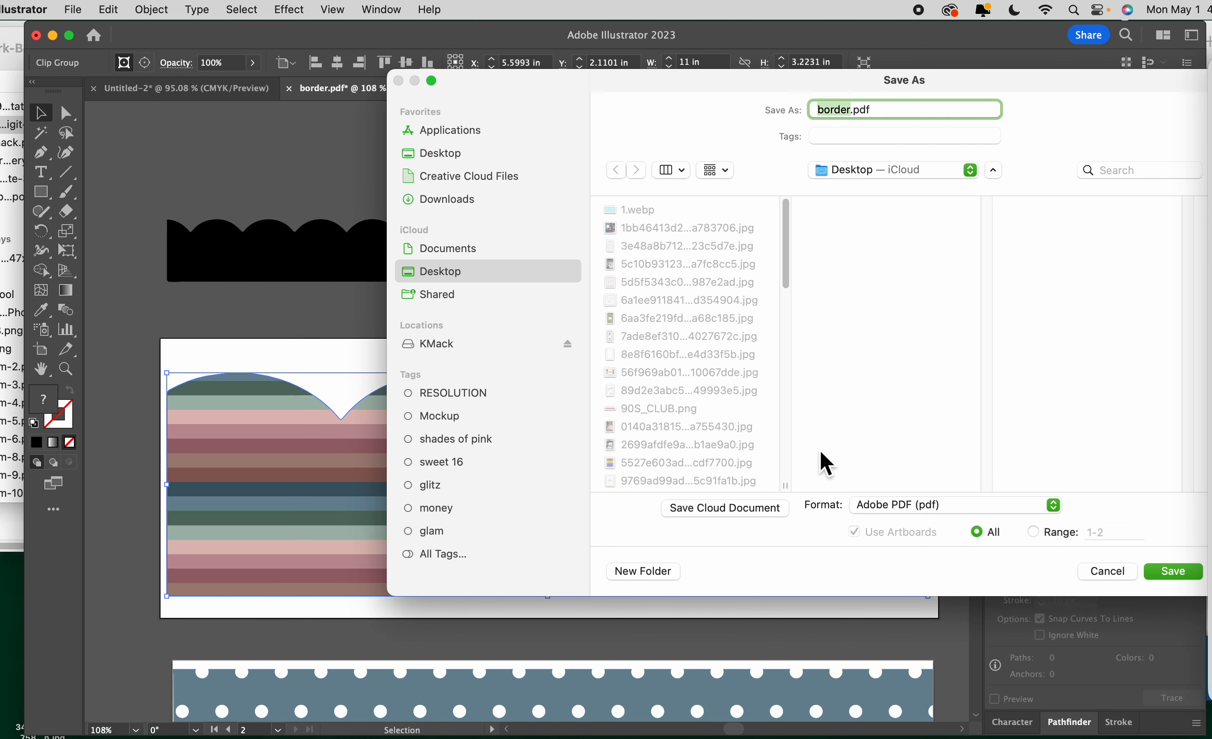
pyautogui.moveTo(1045, 93); pyautogui.dragTo(857, 78)
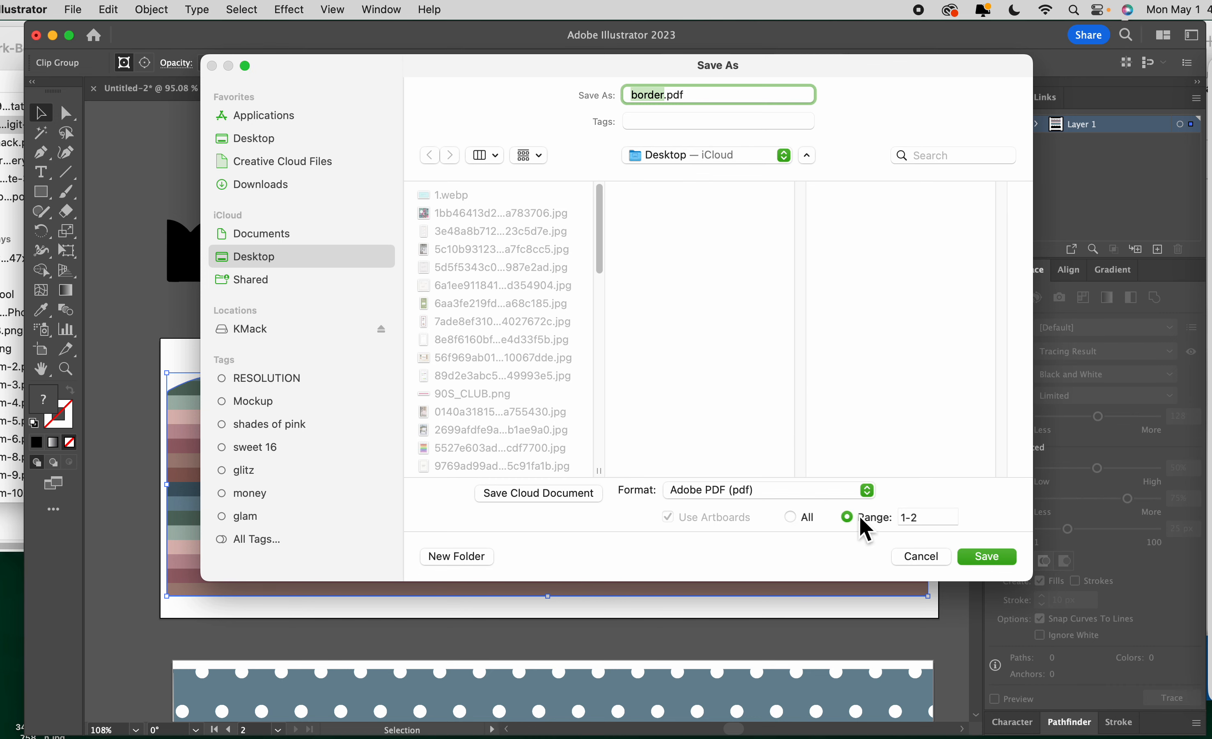
pyautogui.click(922, 557)
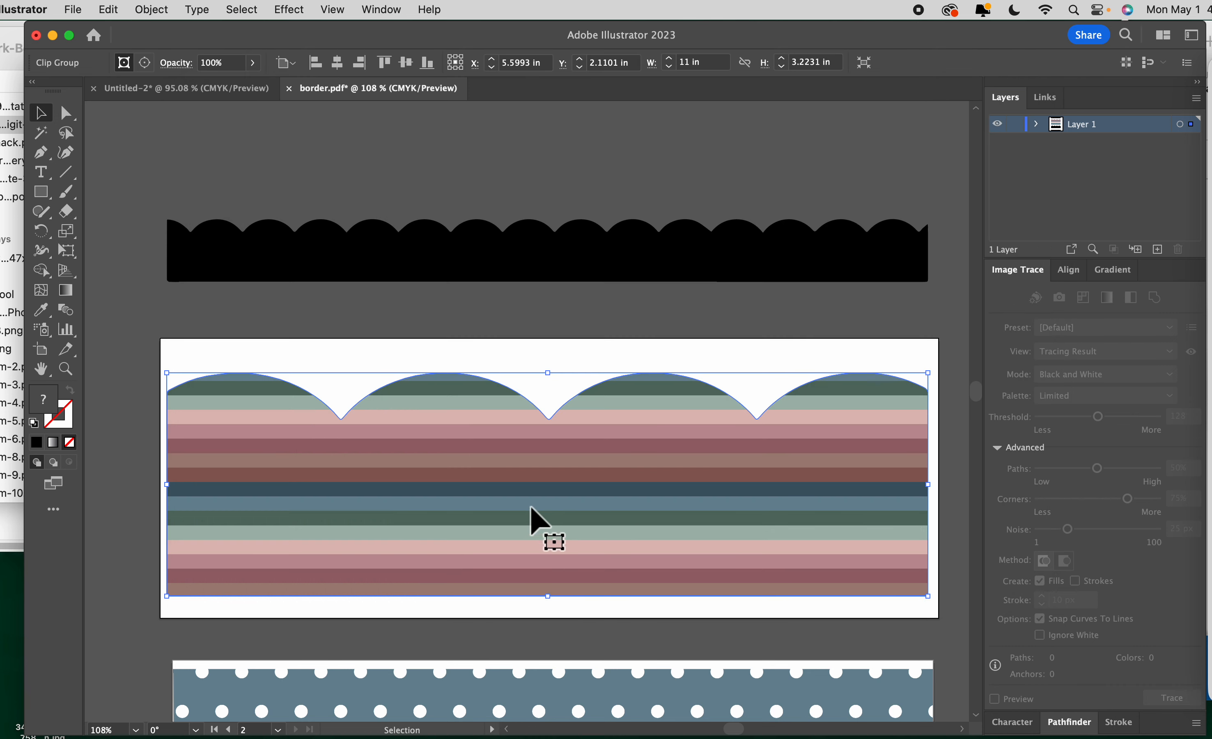
pyautogui.click(347, 319)
pyautogui.click(379, 423)
pyautogui.scroll(-10, 433, 344)
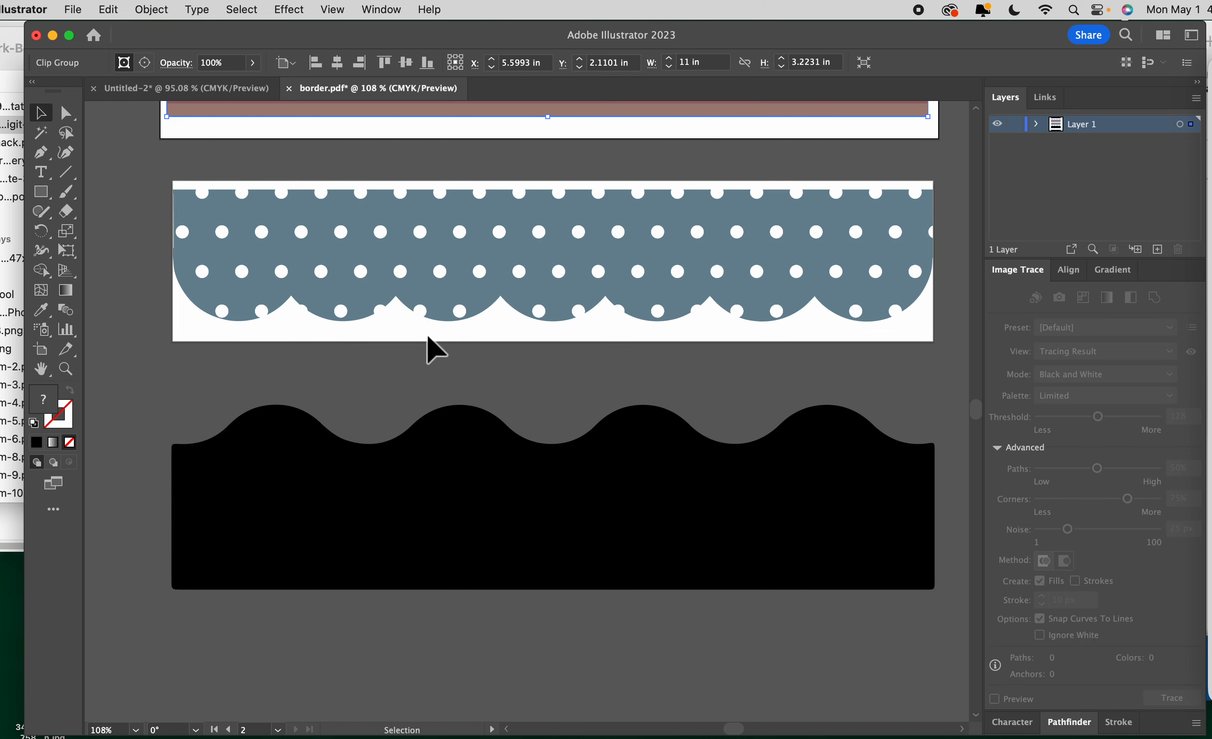
pyautogui.press('p')
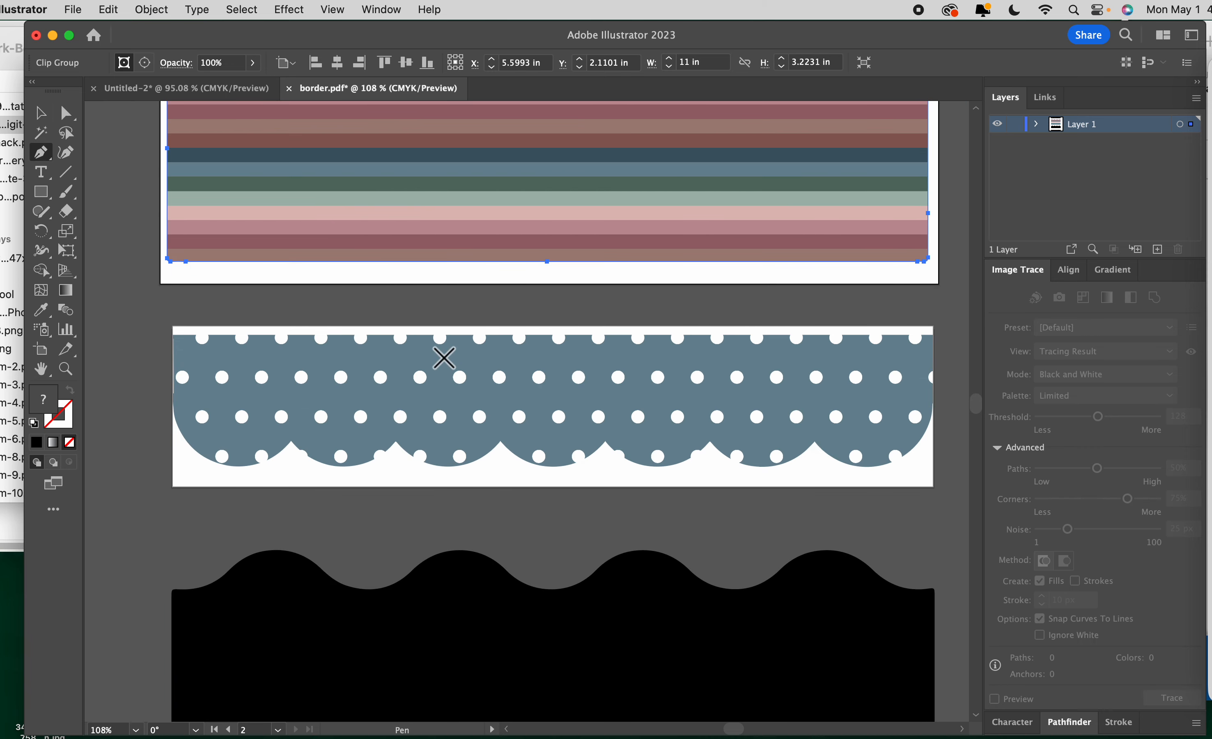
# - Deselect the striped border and start saving a new Adobe PDF file limited to artboard range 2
pyautogui.hotkey('shift', 'o')
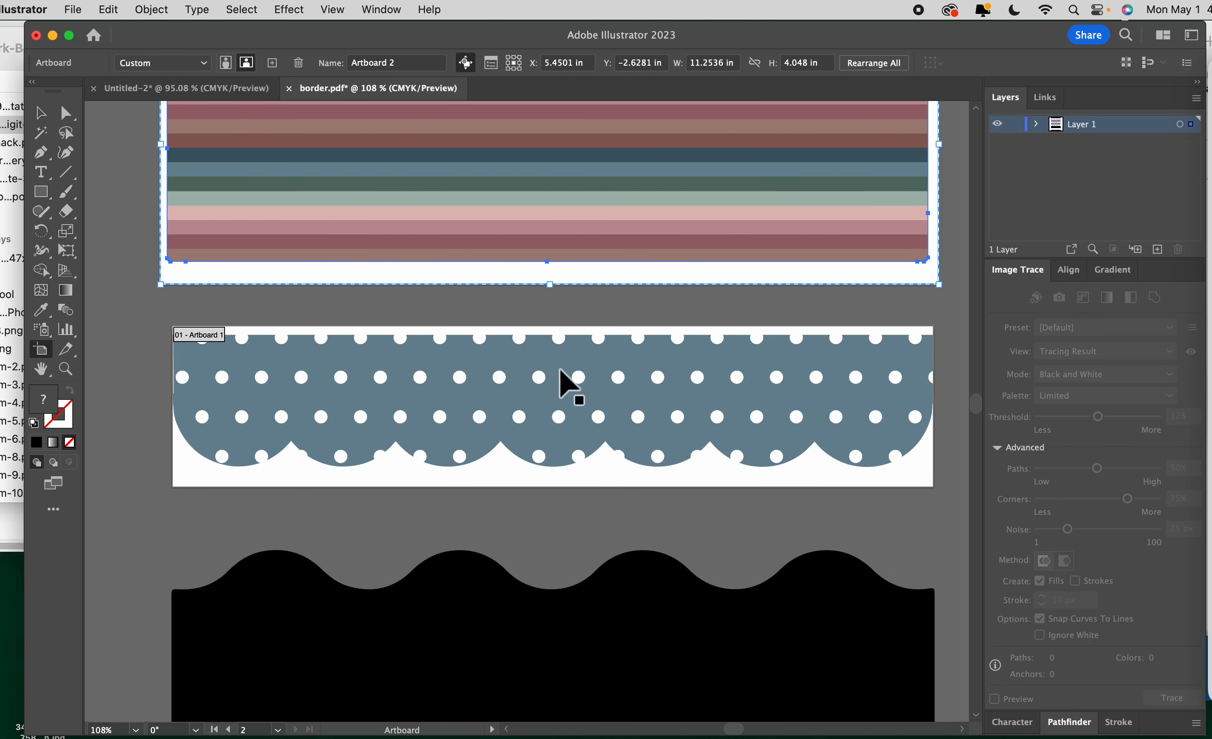
pyautogui.scroll(5, 513, 478)
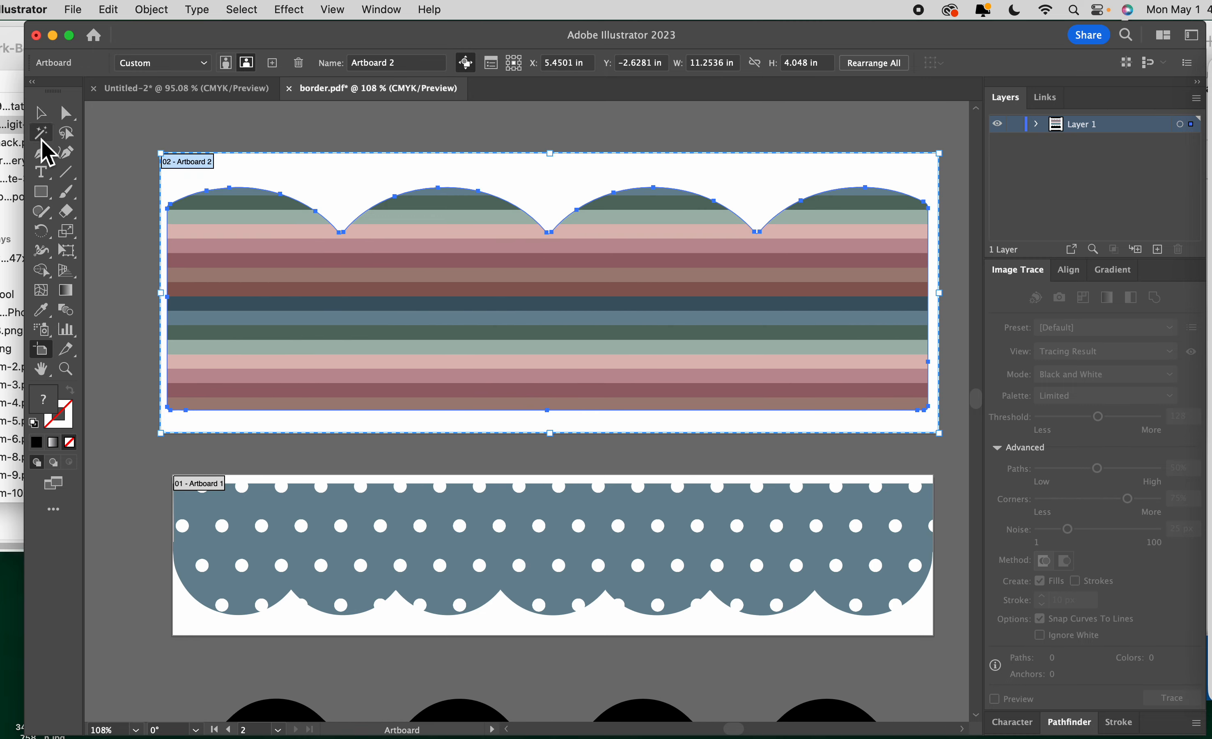
pyautogui.click(41, 113)
pyautogui.click(236, 171)
pyautogui.click(82, 10)
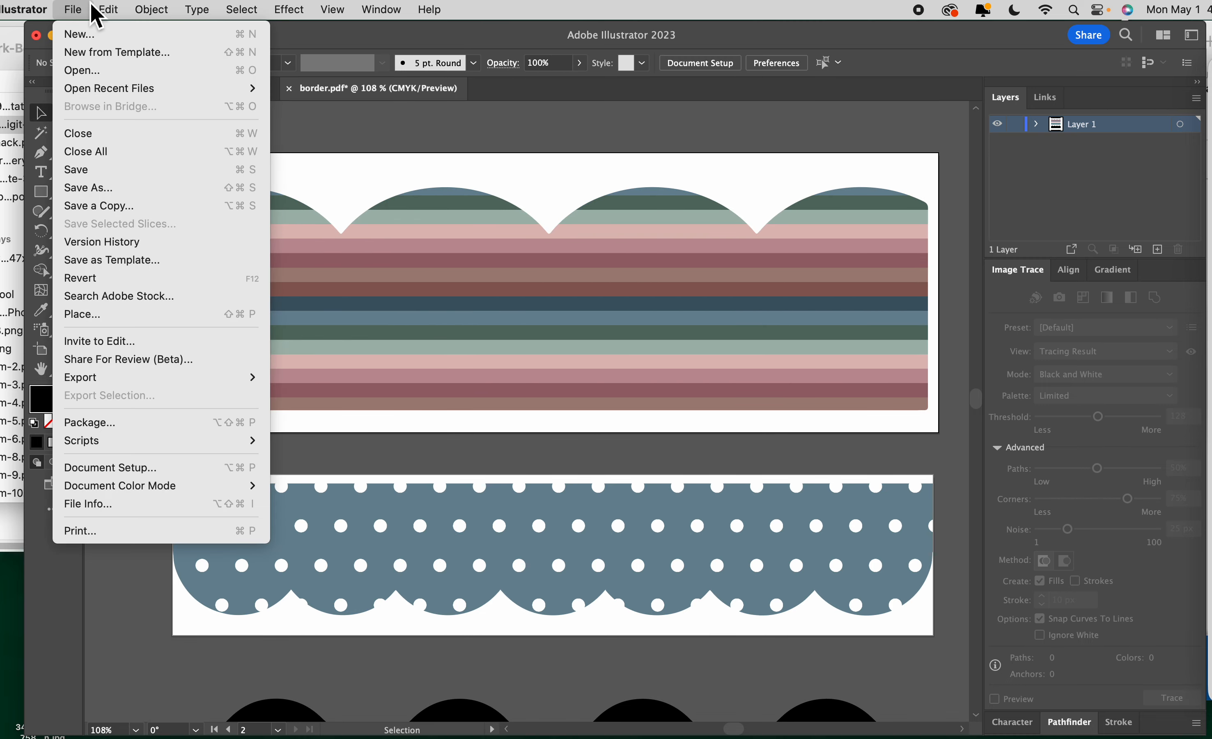
pyautogui.click(99, 188)
pyautogui.click(853, 477)
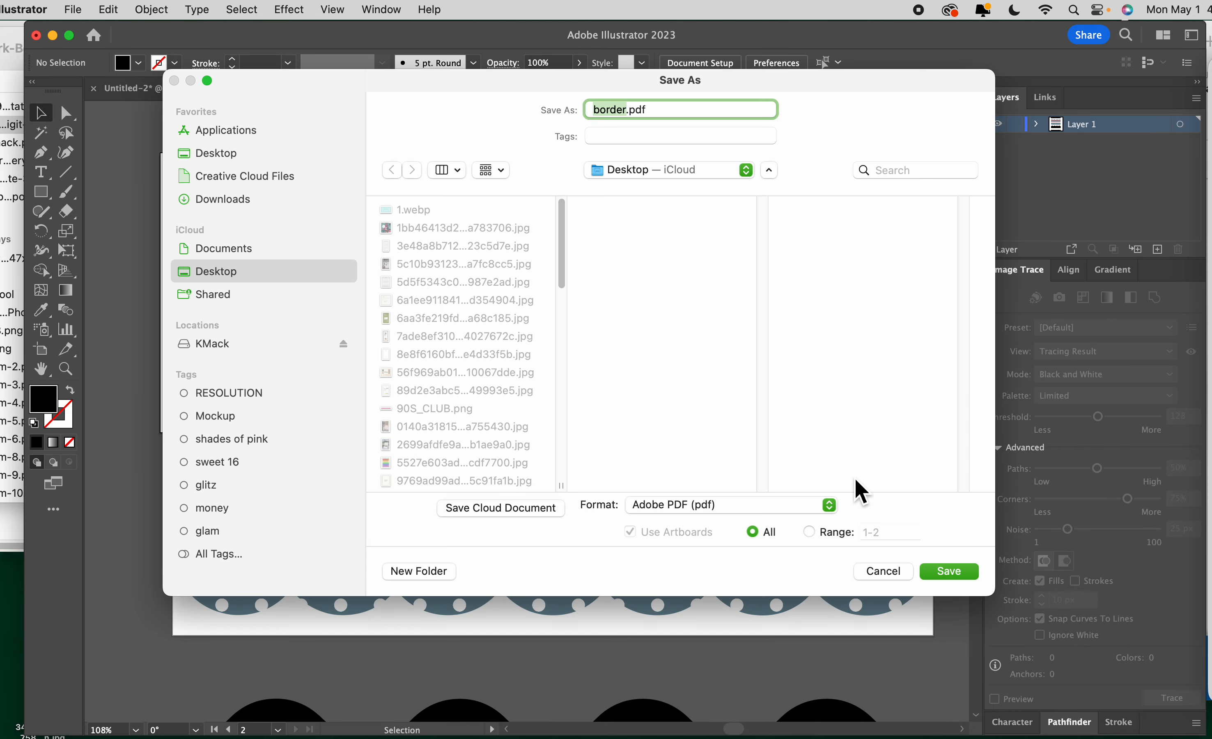
pyautogui.click(809, 532)
pyautogui.click(894, 536)
pyautogui.write('2')
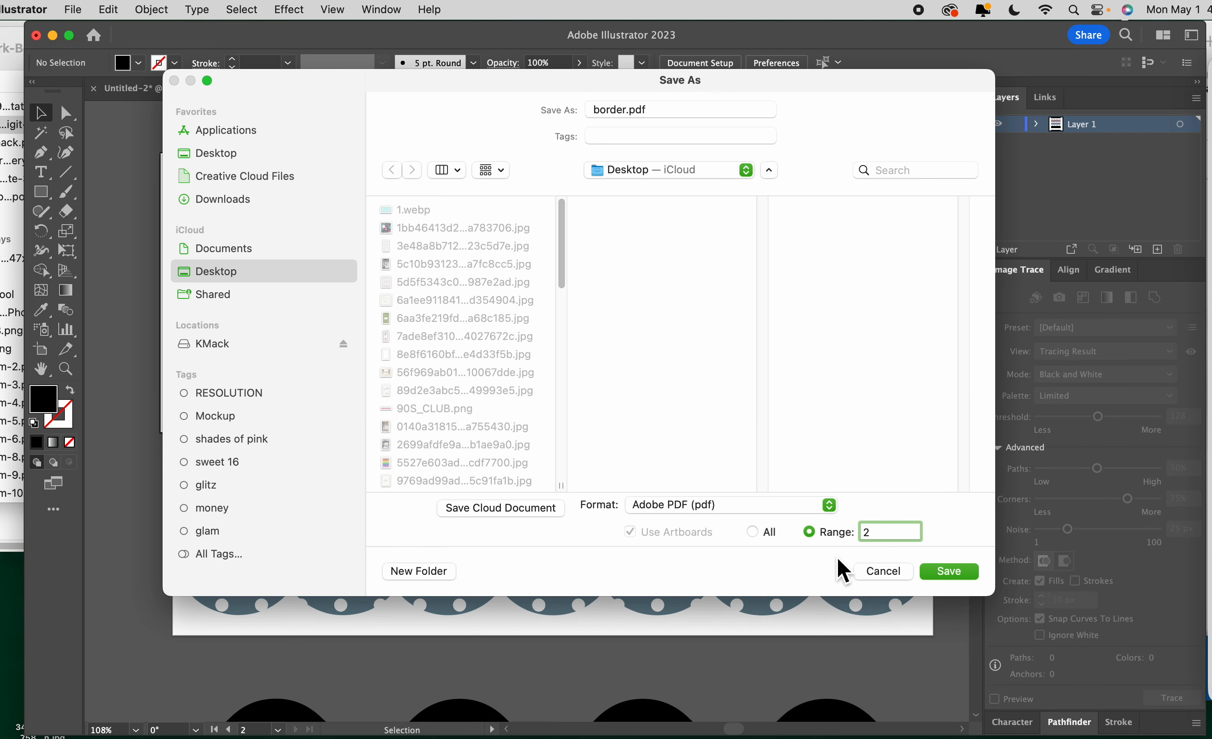
# - Name the file border1.pdf and save it with the Illustrator Default PDF preset
pyautogui.click(638, 109)
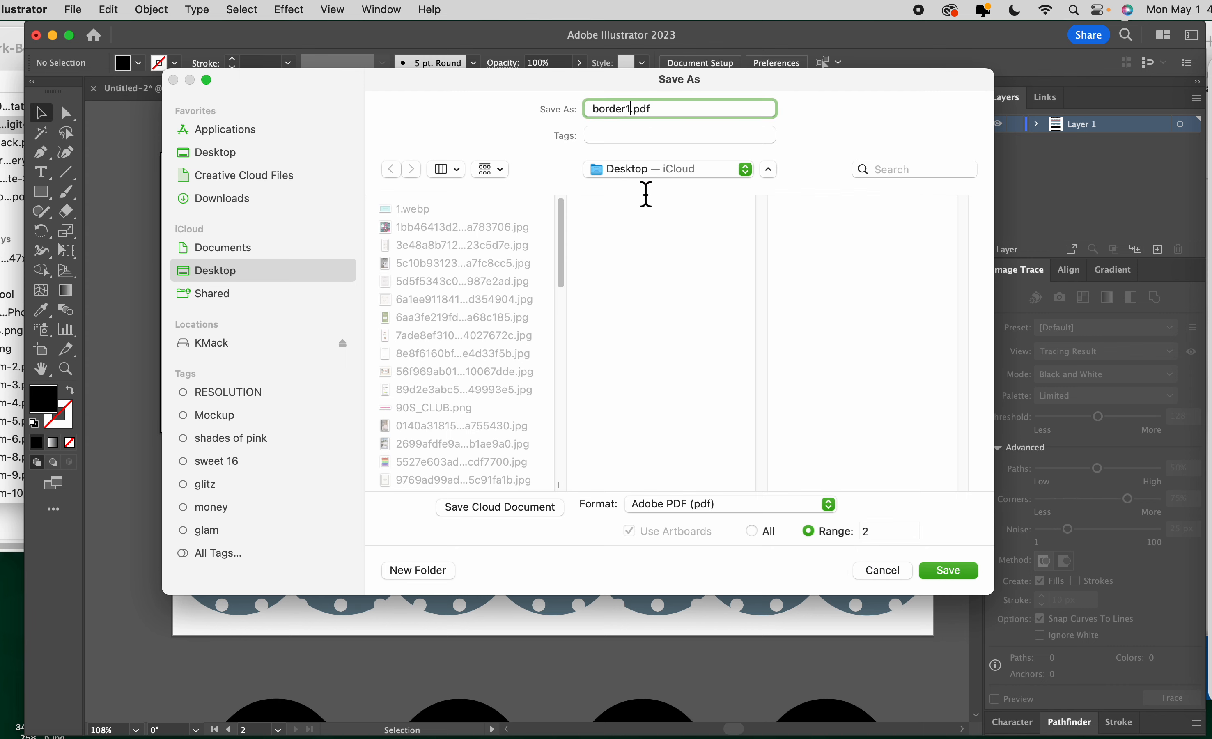
pyautogui.press('Return')
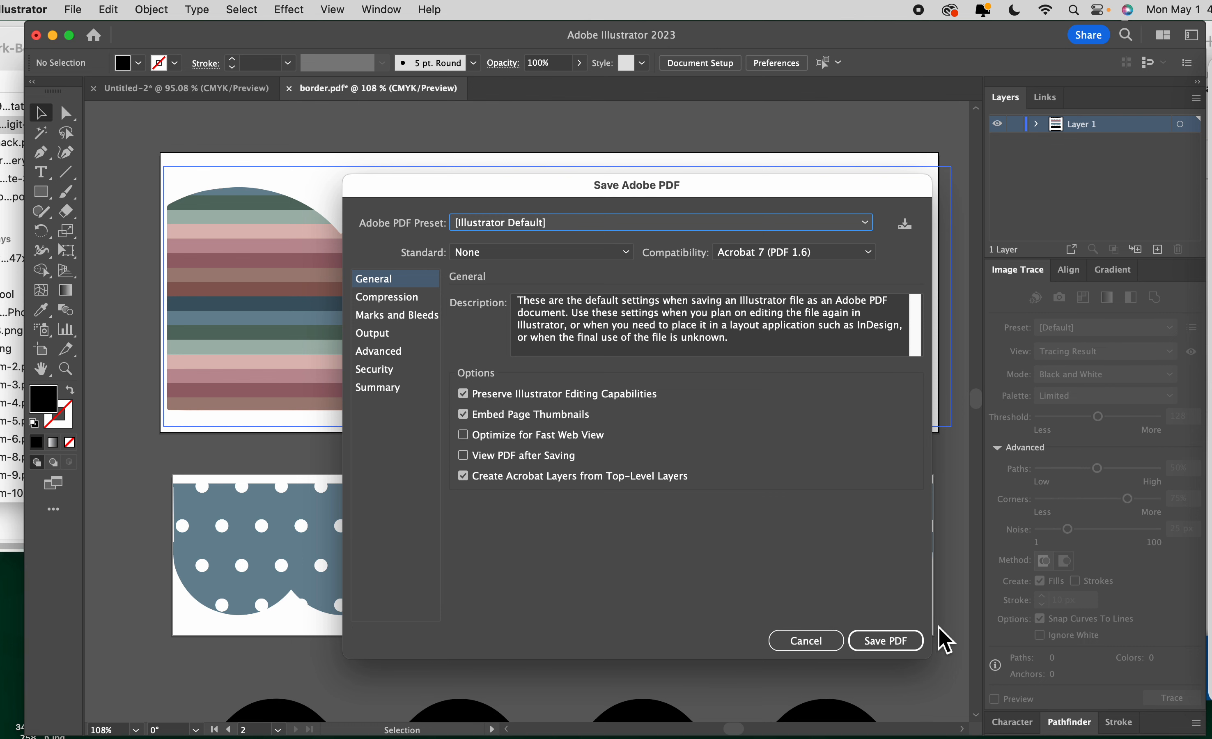
pyautogui.click(888, 644)
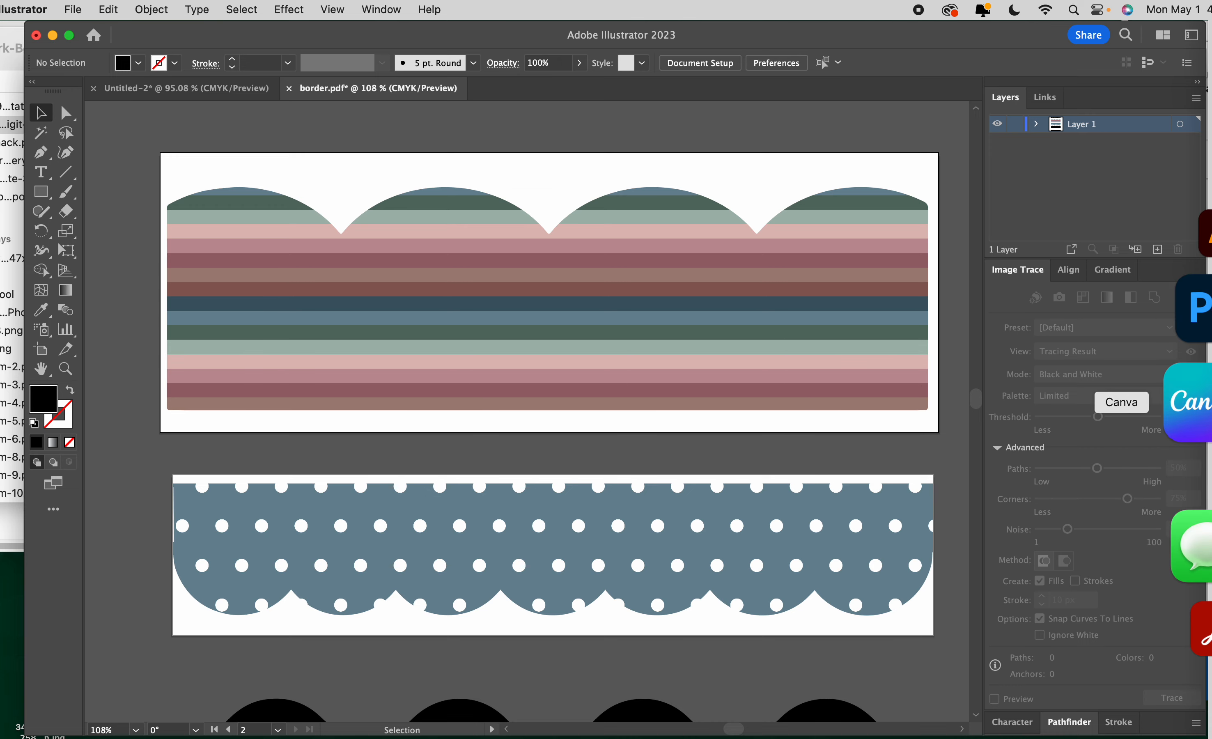
# - Switch to Canva, deselect the border on page 10 and start a file upload
pyautogui.click(1192, 402)
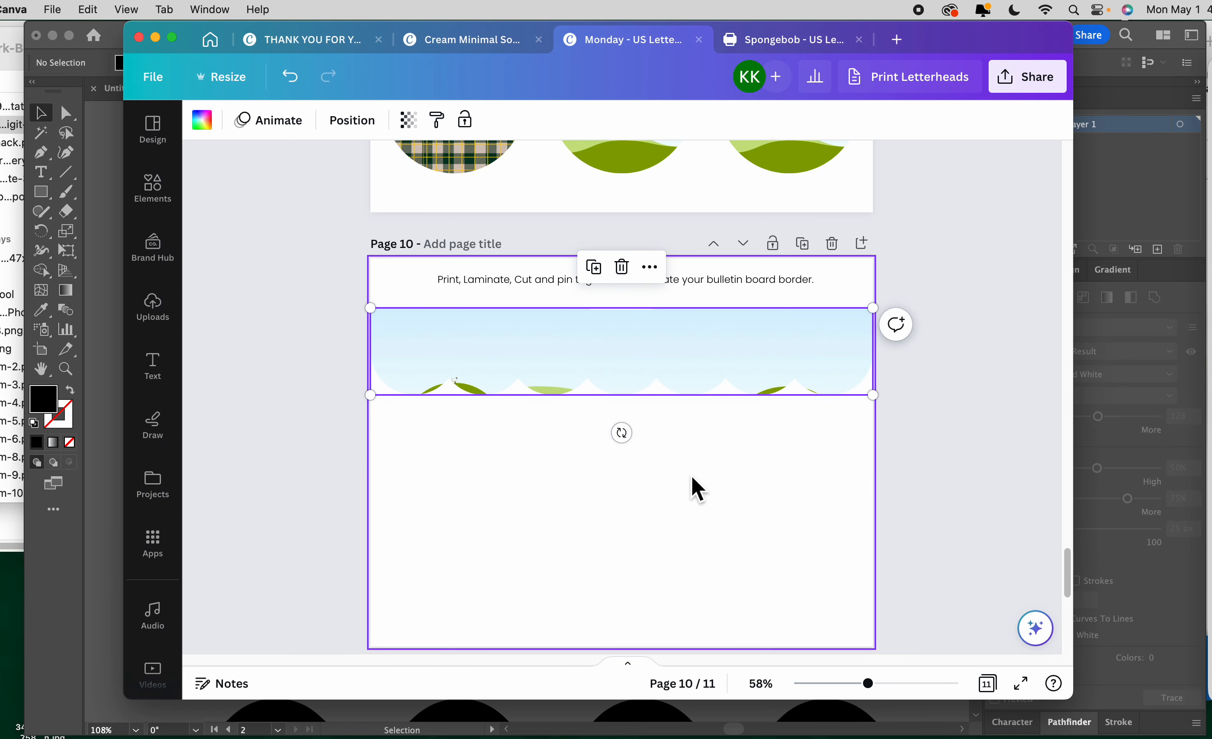
pyautogui.click(642, 455)
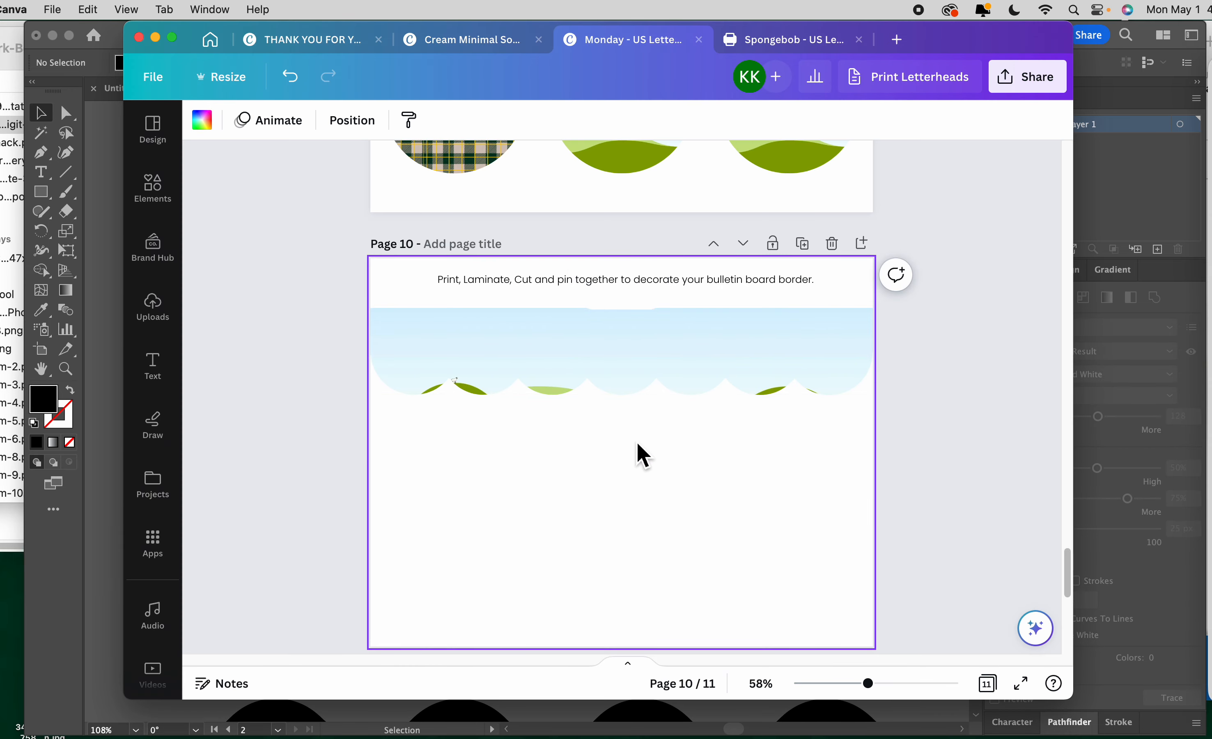
pyautogui.click(166, 316)
pyautogui.click(319, 171)
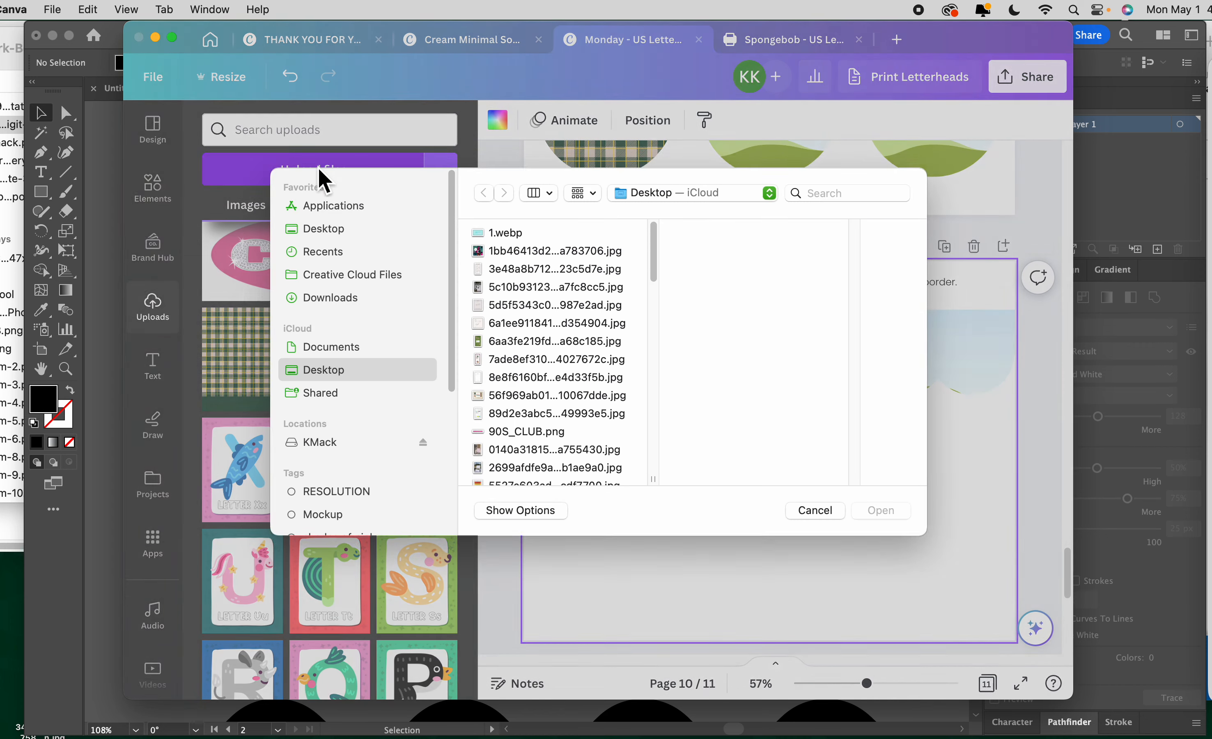
# - Choose border1.pdf from the Desktop folder and upload it
pyautogui.click(552, 313)
pyautogui.press('b')
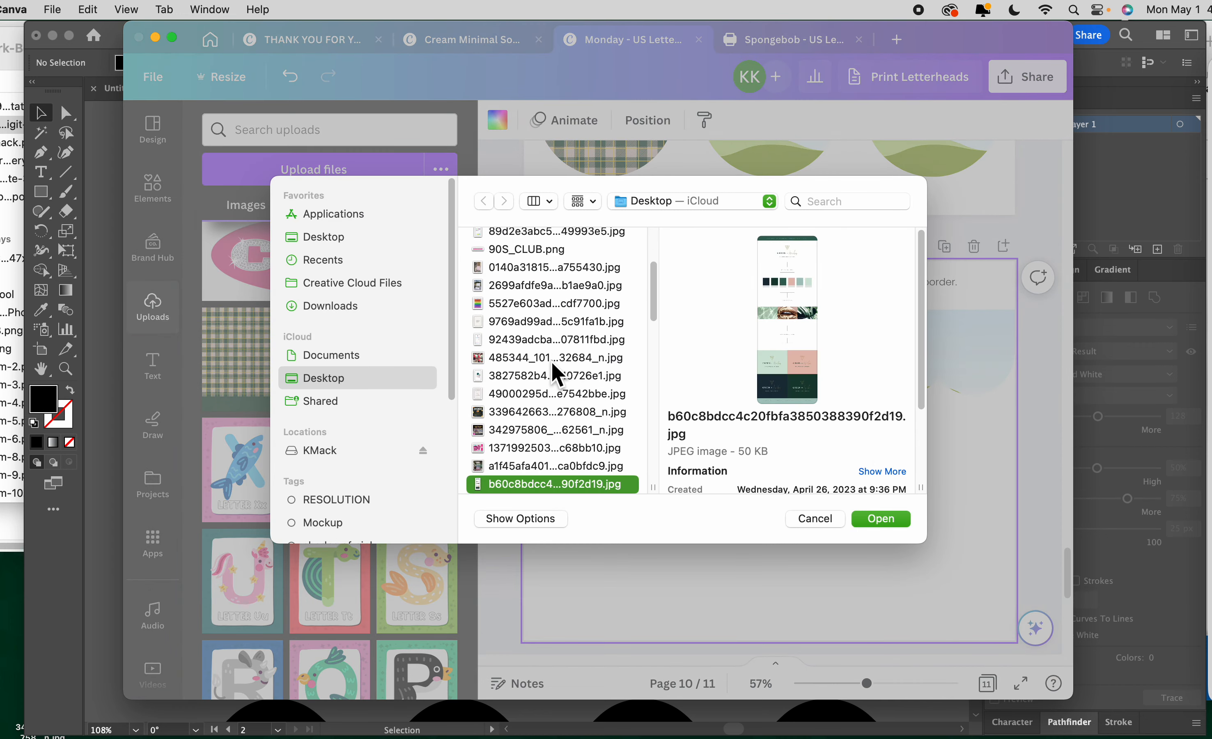
pyautogui.press('Down')
pyautogui.press('Down')
pyautogui.press('Down')
pyautogui.press('Down')
pyautogui.press('Down')
pyautogui.press('Up')
pyautogui.press('Down')
pyautogui.press('Down')
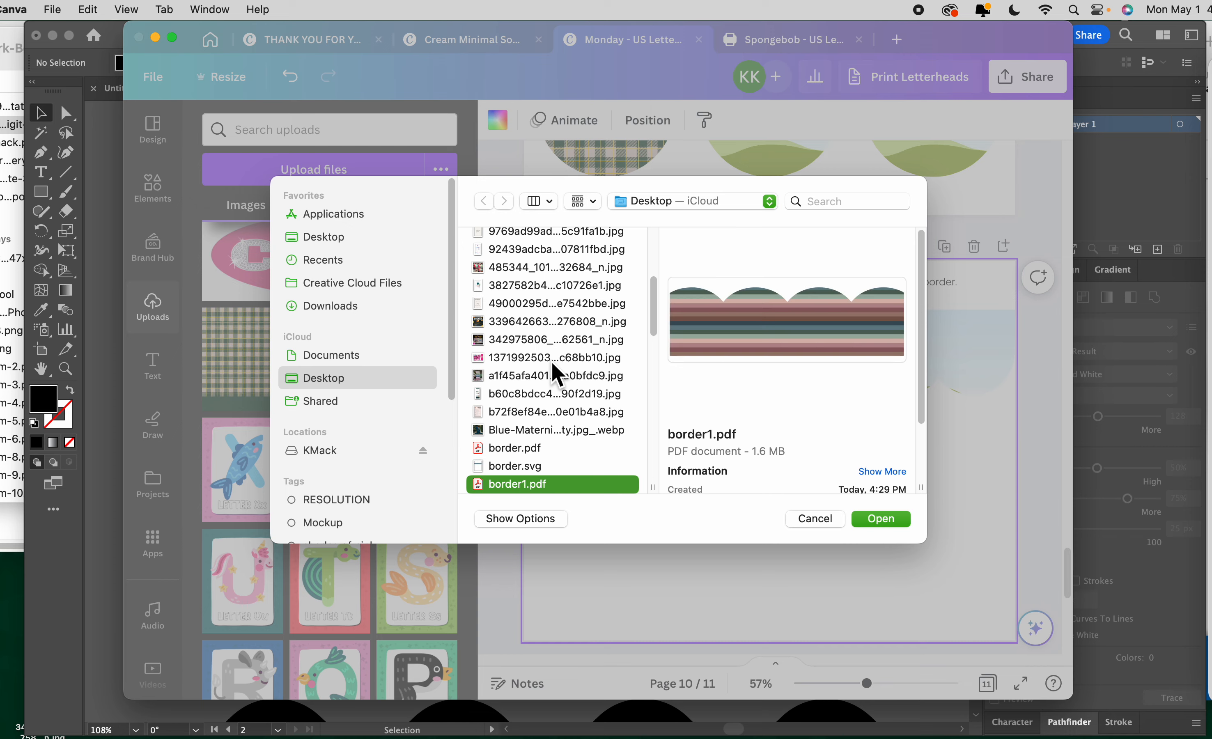
pyautogui.press('Up')
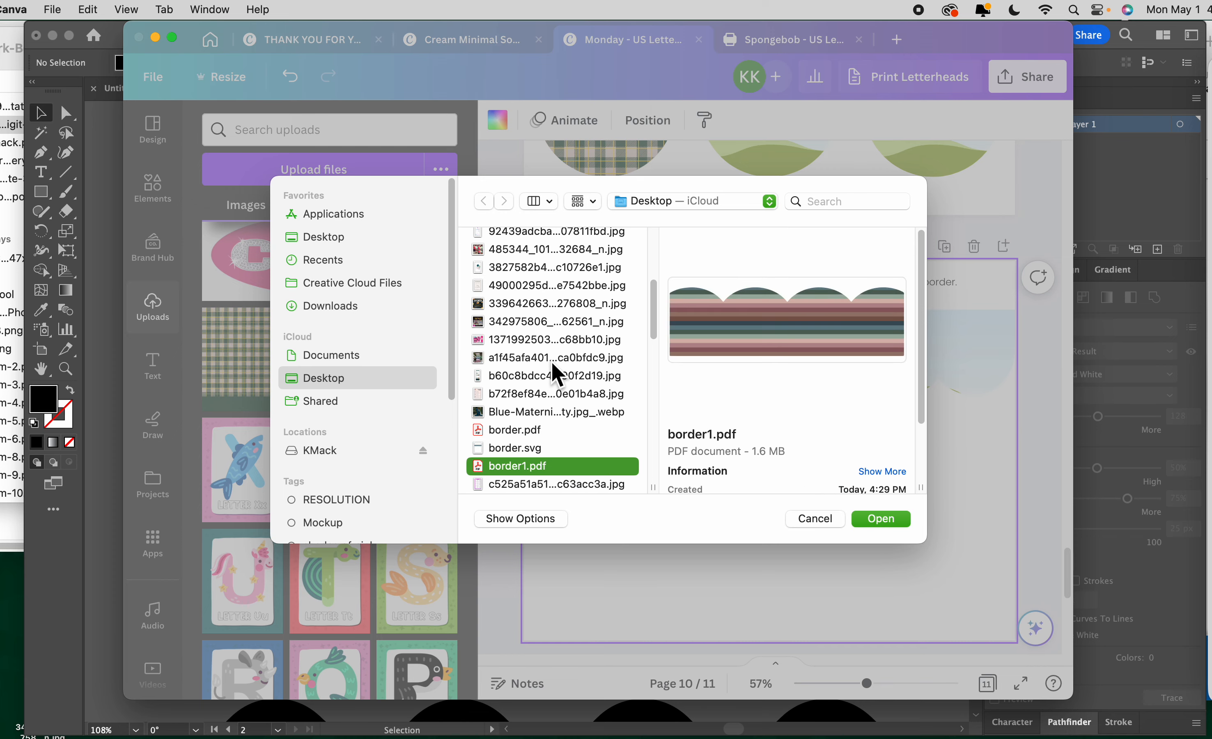
pyautogui.click(877, 520)
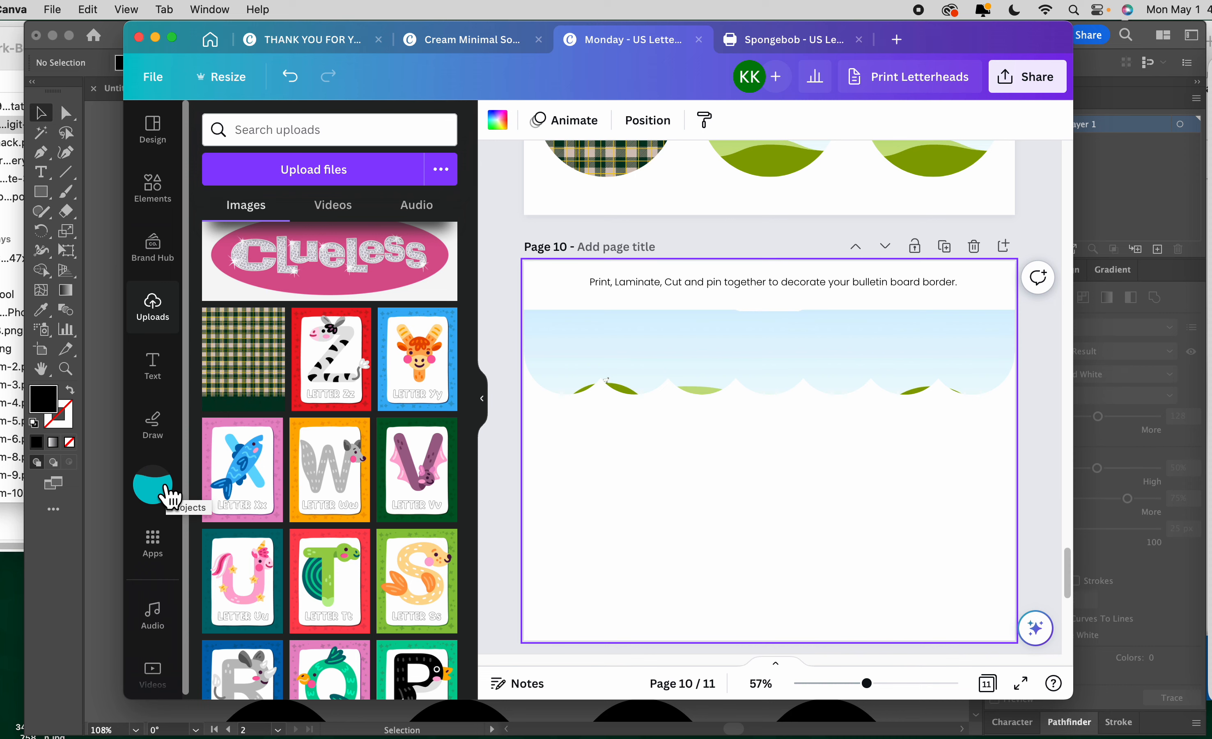
# - Find the imported border1.pdf design among the projects and insert it as a new page after page 10
pyautogui.scroll(15, 284, 495)
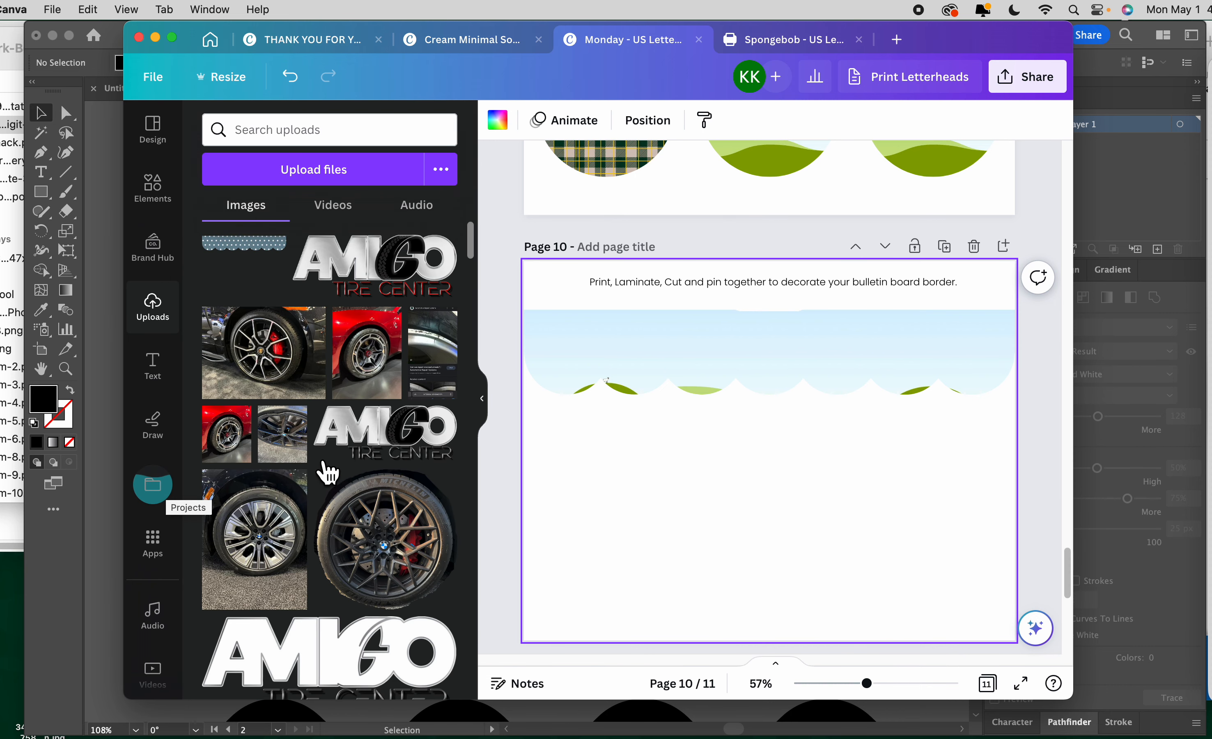
pyautogui.click(485, 398)
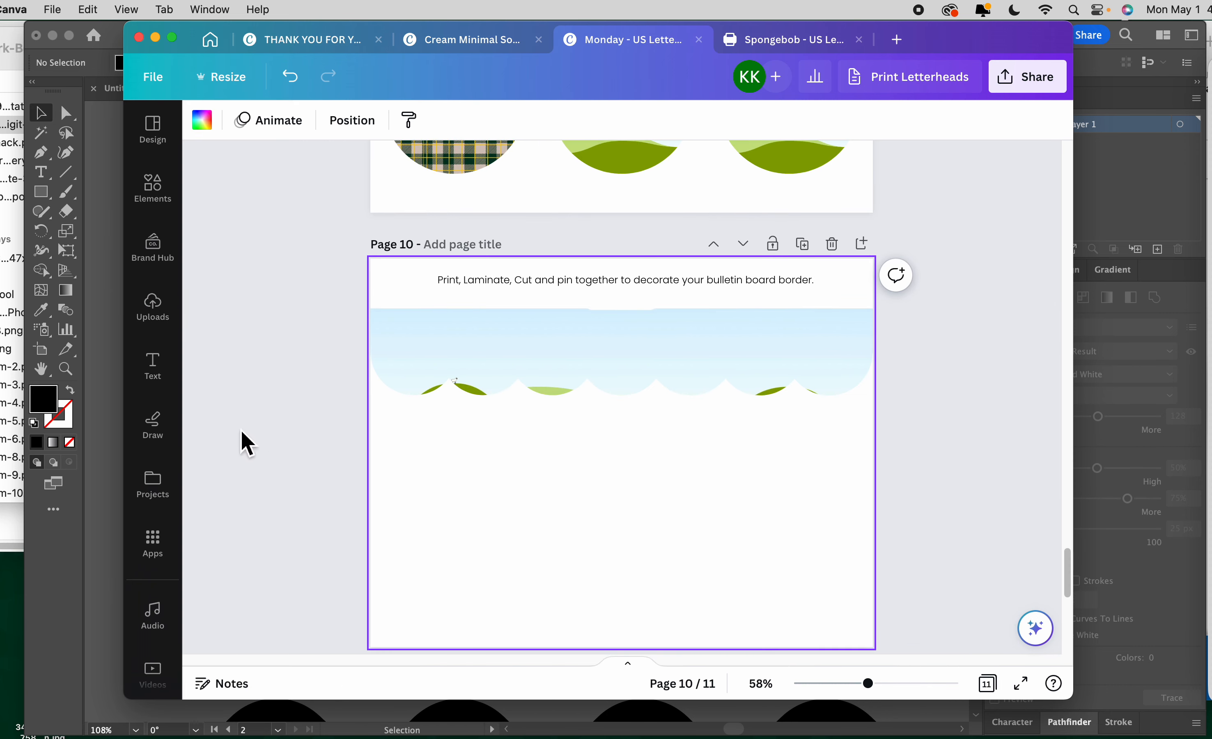
pyautogui.click(152, 490)
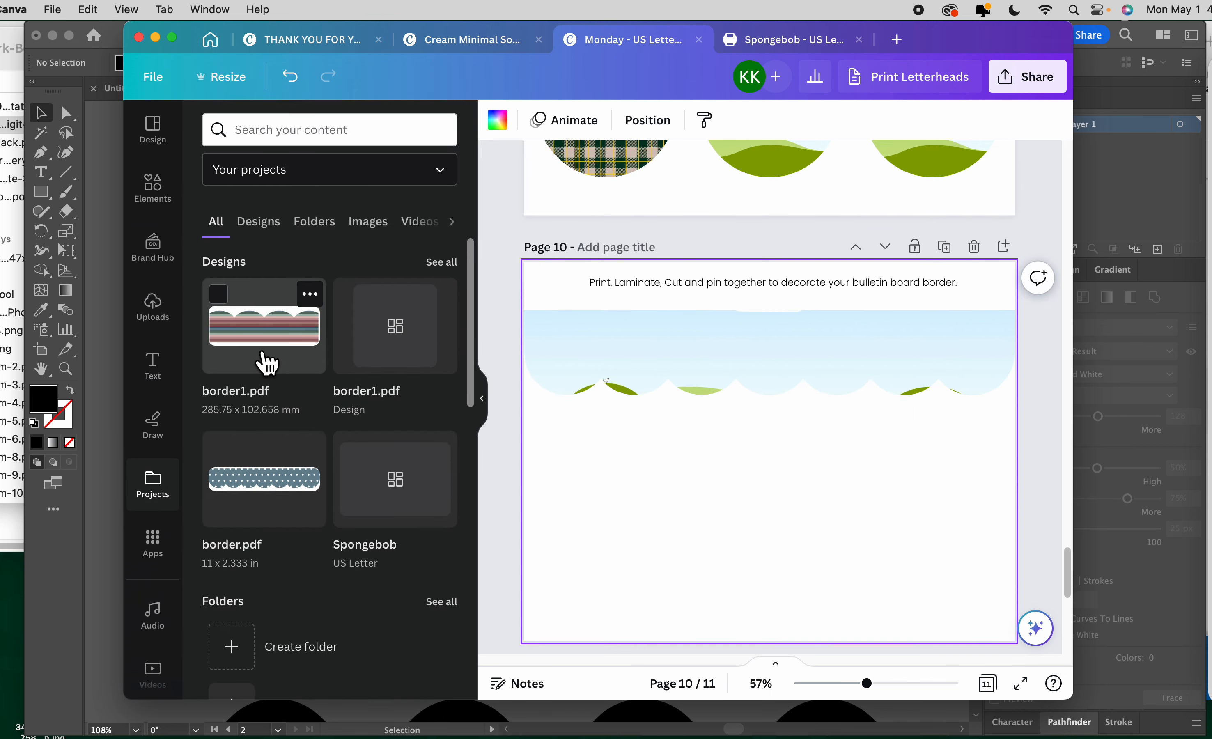
pyautogui.click(267, 363)
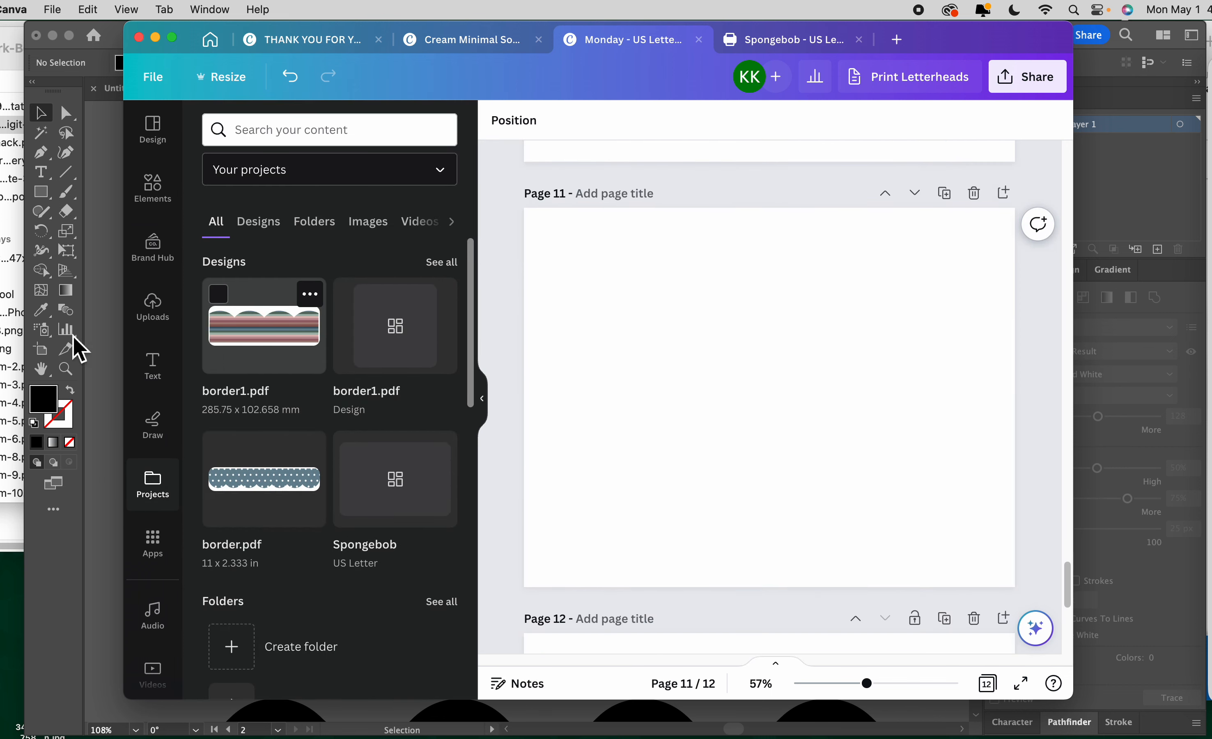
pyautogui.click(674, 577)
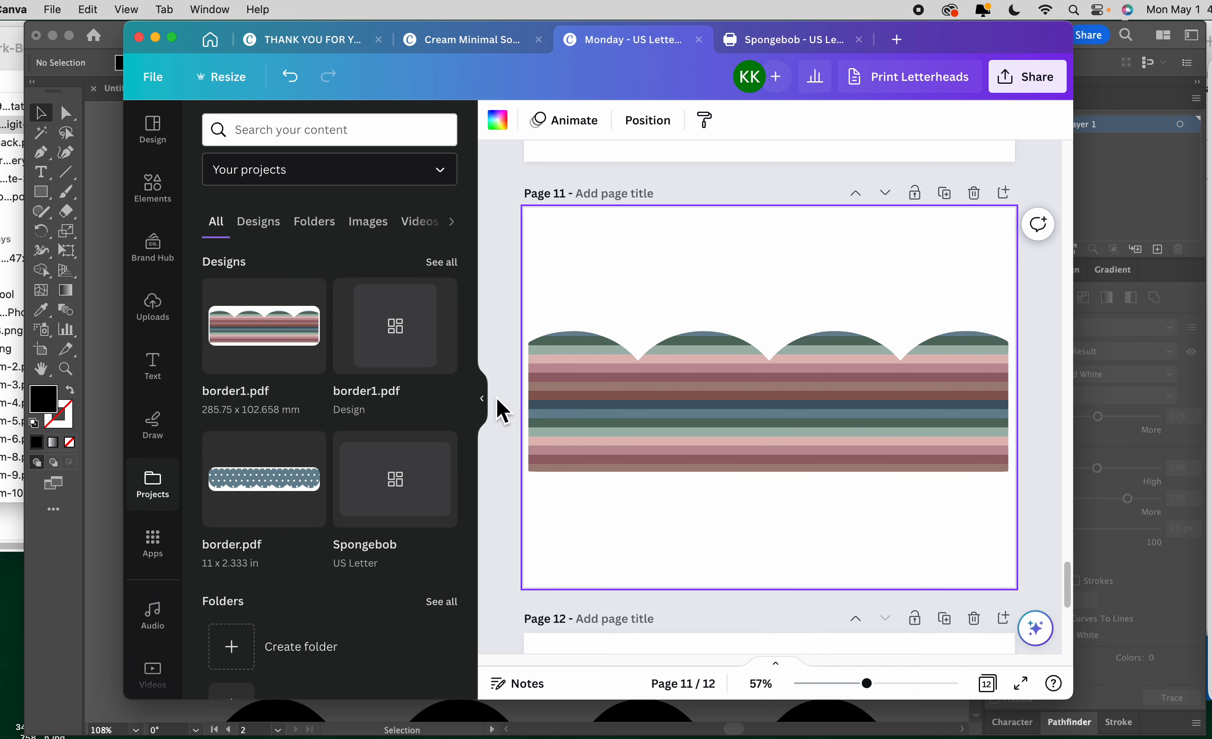
pyautogui.click(481, 399)
# - Remove the striped image from the scalloped frame on page 11 and move the empty frame to the top of the page
pyautogui.click(603, 414)
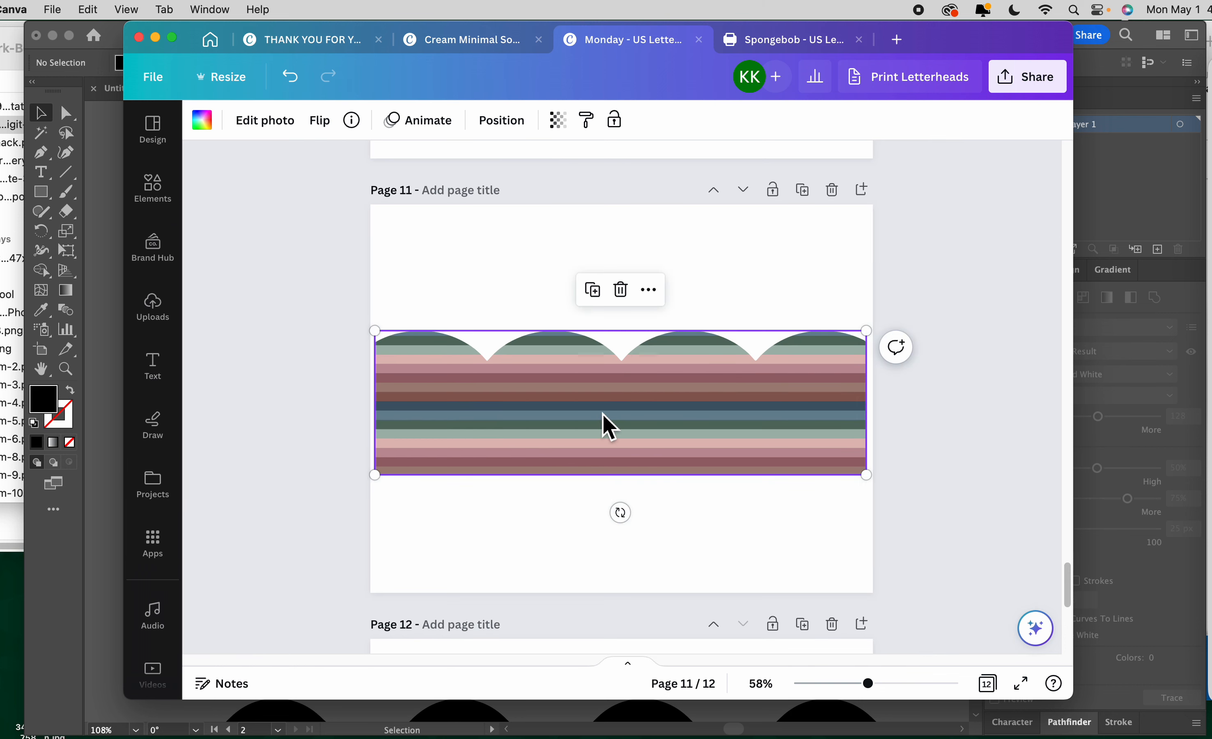
pyautogui.click(542, 537)
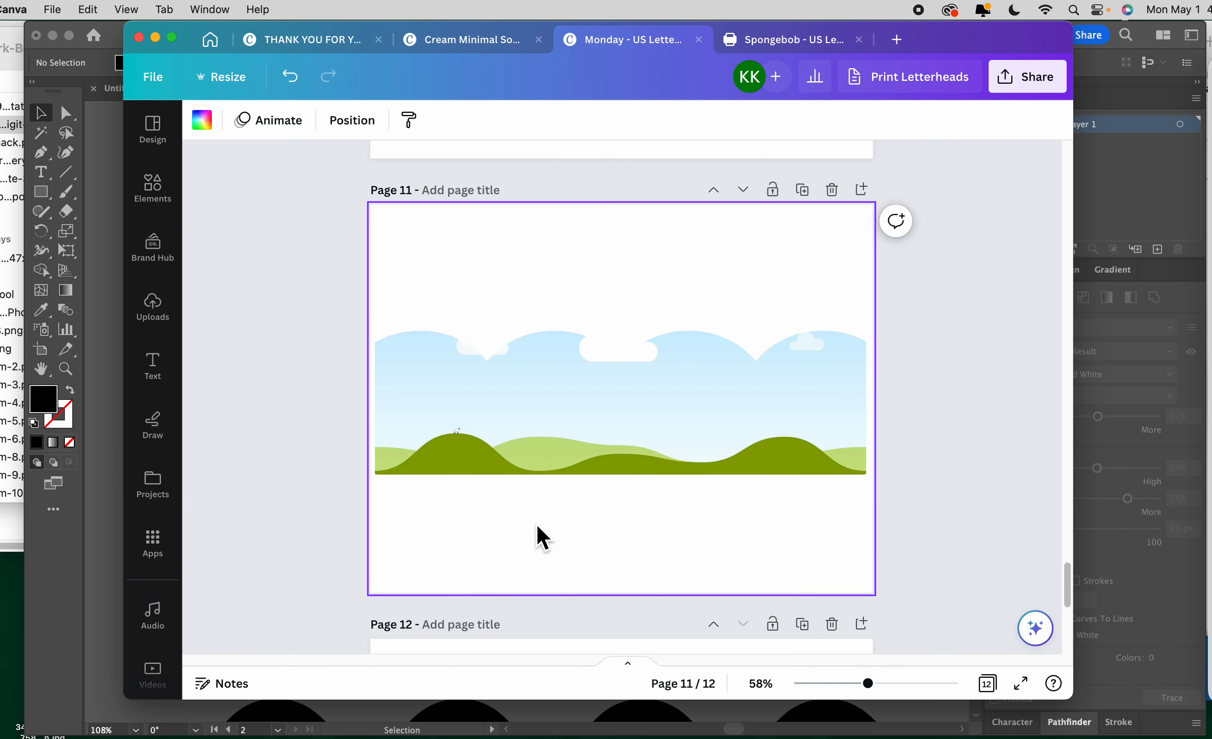
pyautogui.click(523, 547)
pyautogui.moveTo(514, 411); pyautogui.dragTo(596, 331)
pyautogui.click(533, 469)
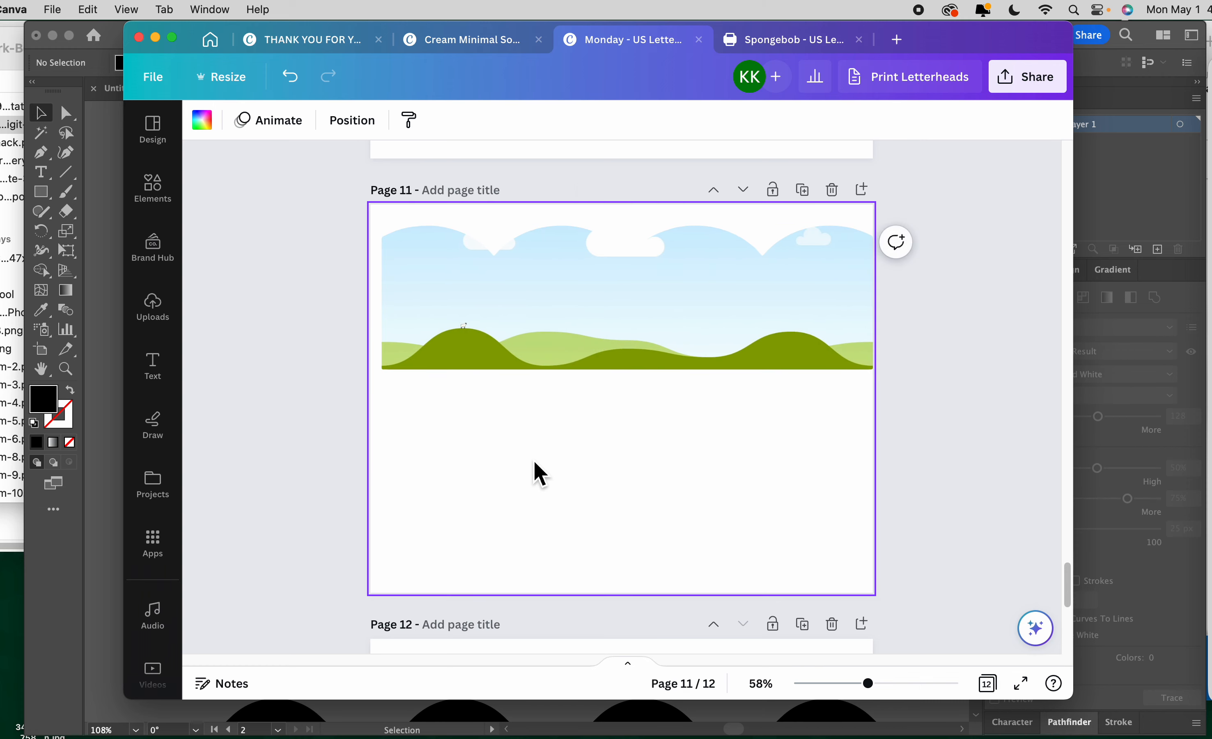
# - Search the design templates for "ALPHABET BACKGROUND" and browse the results for a usable pattern
pyautogui.click(156, 194)
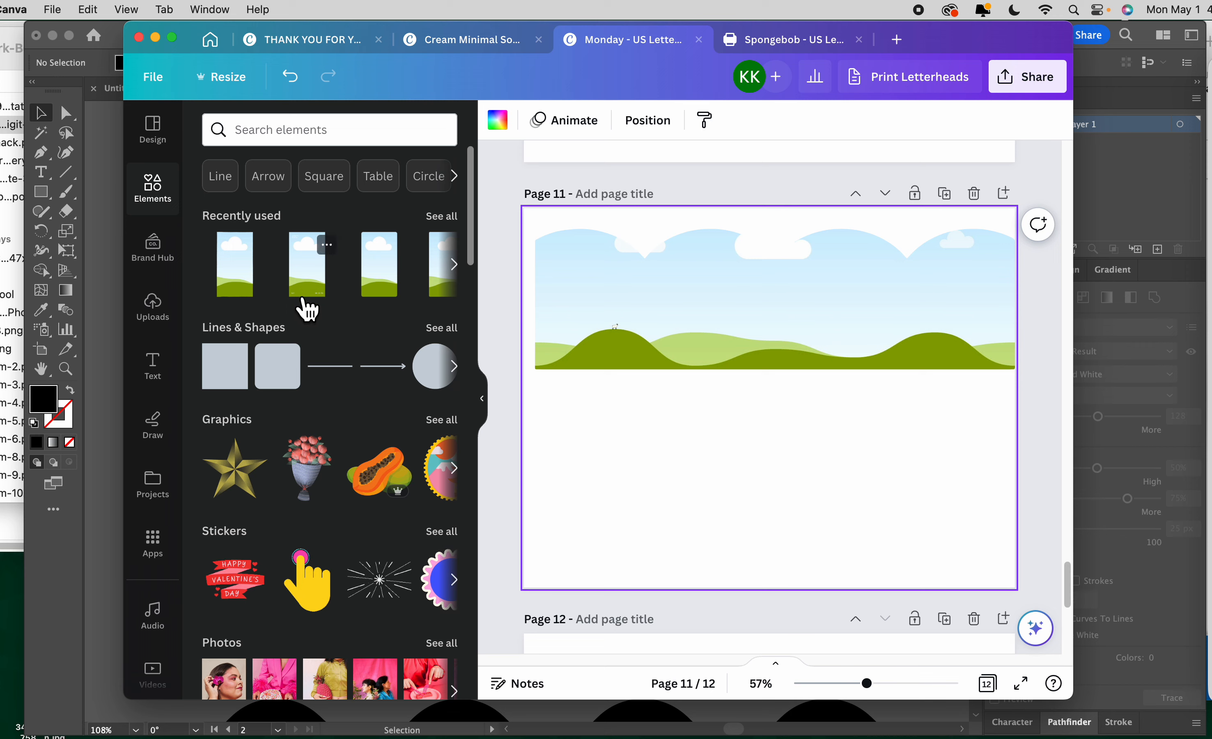
pyautogui.scroll(-1, 306, 305)
pyautogui.click(158, 158)
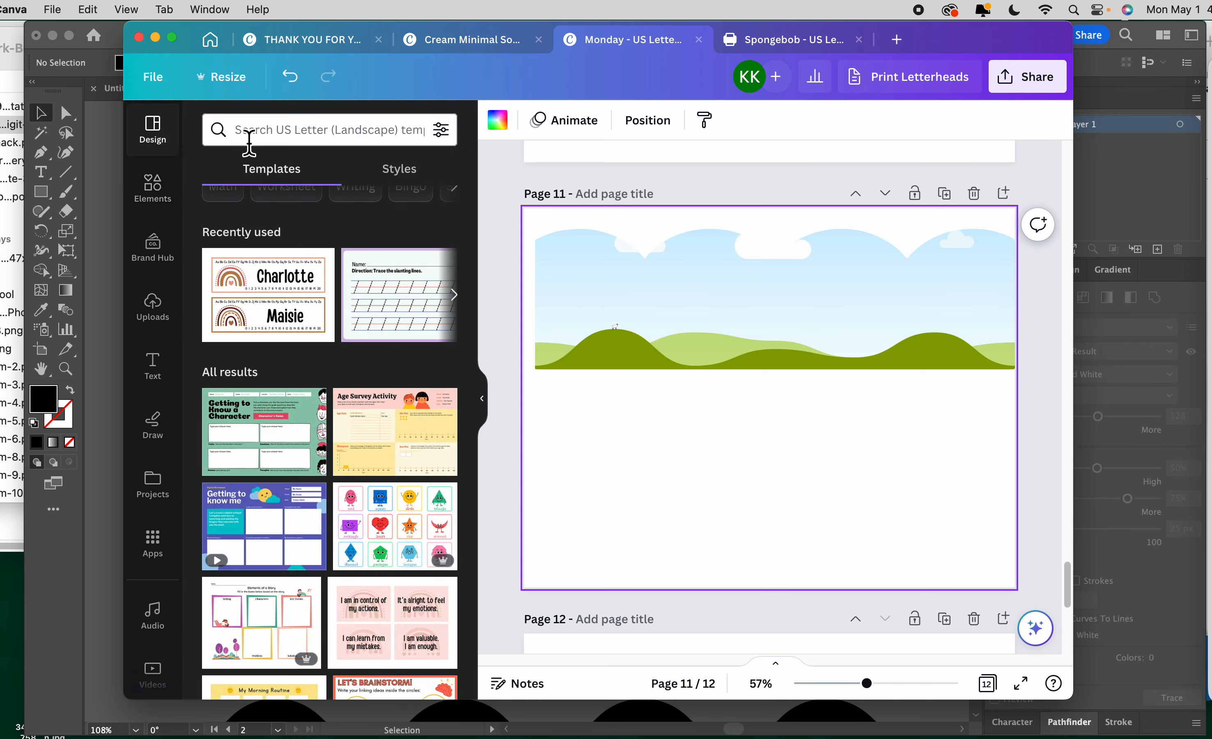
pyautogui.click(285, 144)
pyautogui.write('ba')
pyautogui.press('BackSpace')
pyautogui.press('BackSpace')
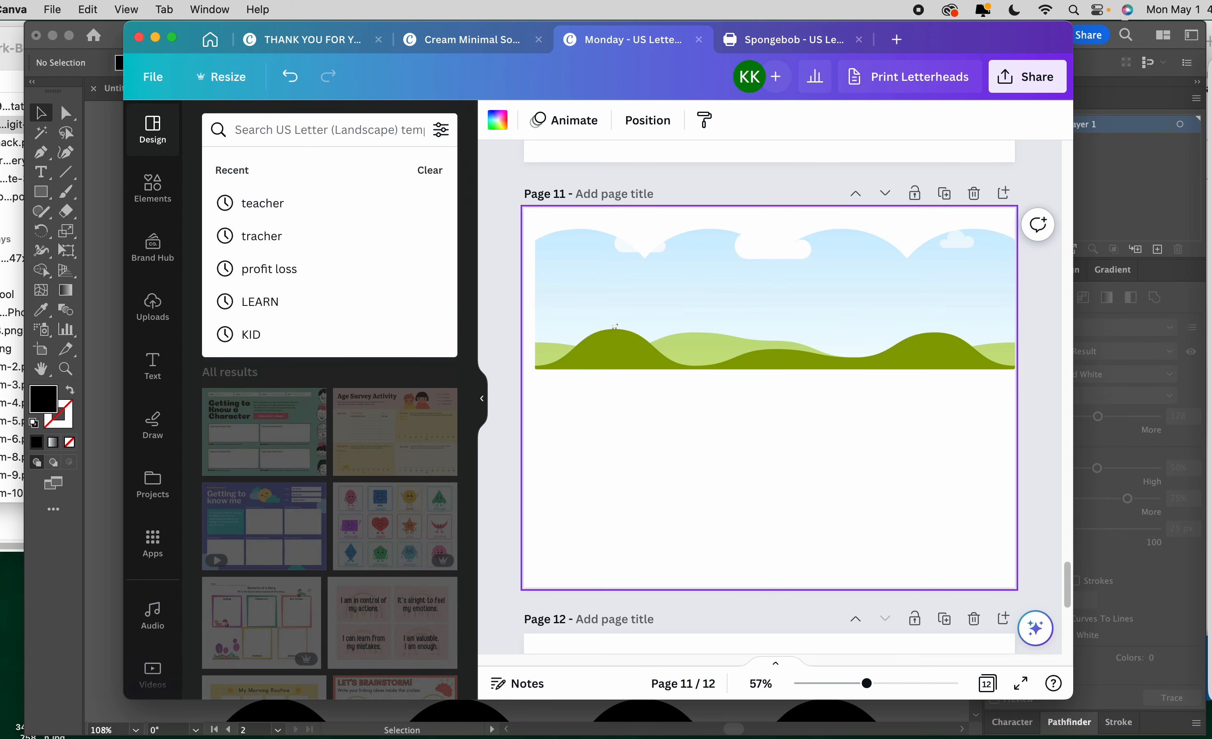
pyautogui.write('ALPH')
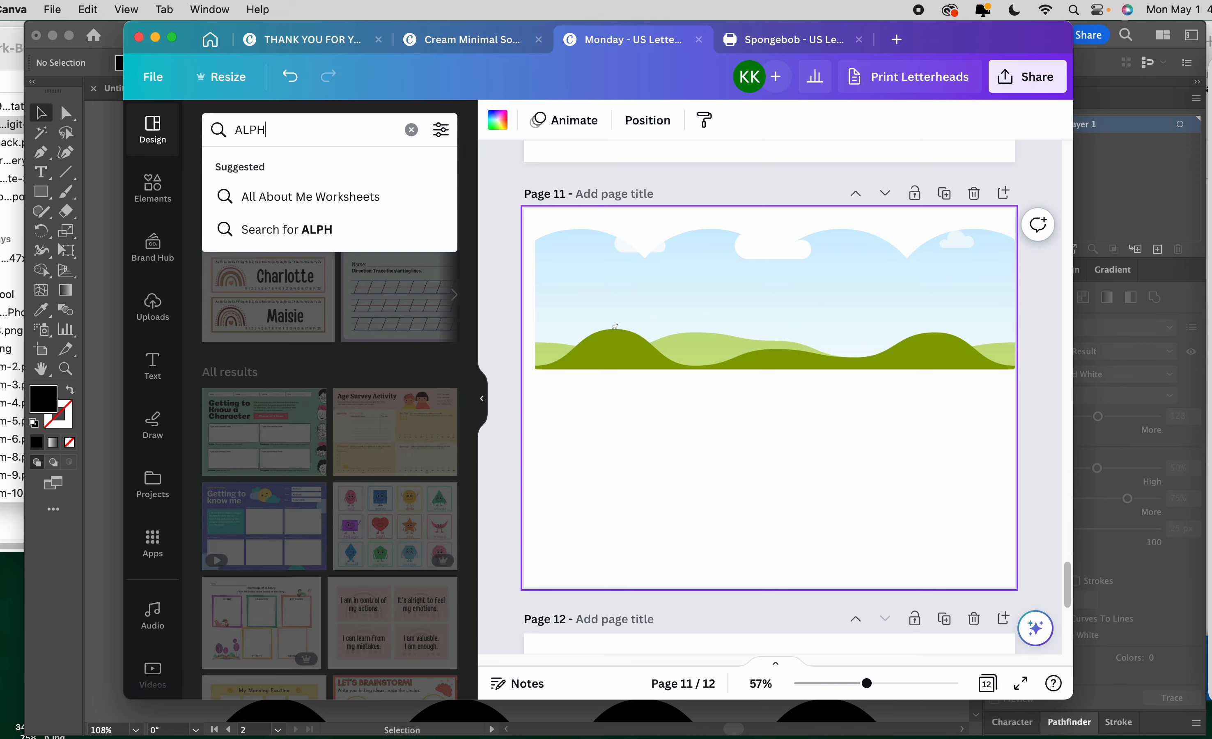
pyautogui.write('ABET BACKGROUND')
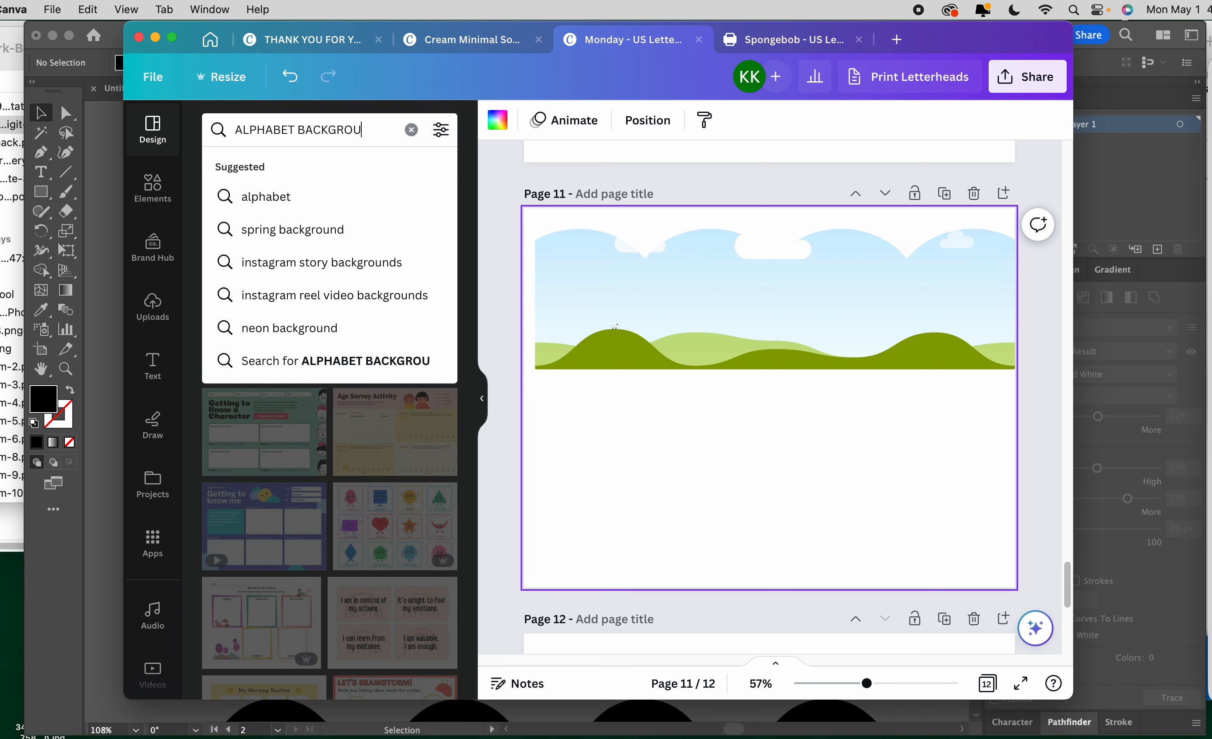
pyautogui.press('Return')
pyautogui.scroll(-15, 355, 306)
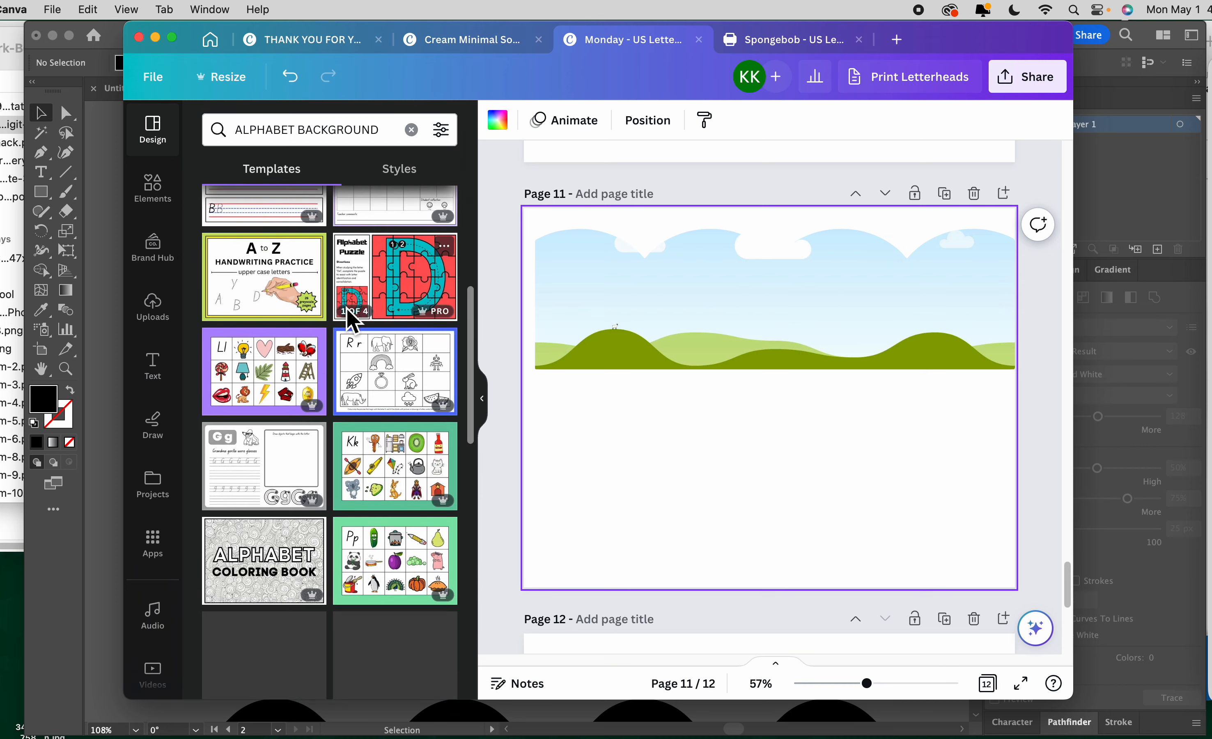
pyautogui.scroll(-10, 388, 409)
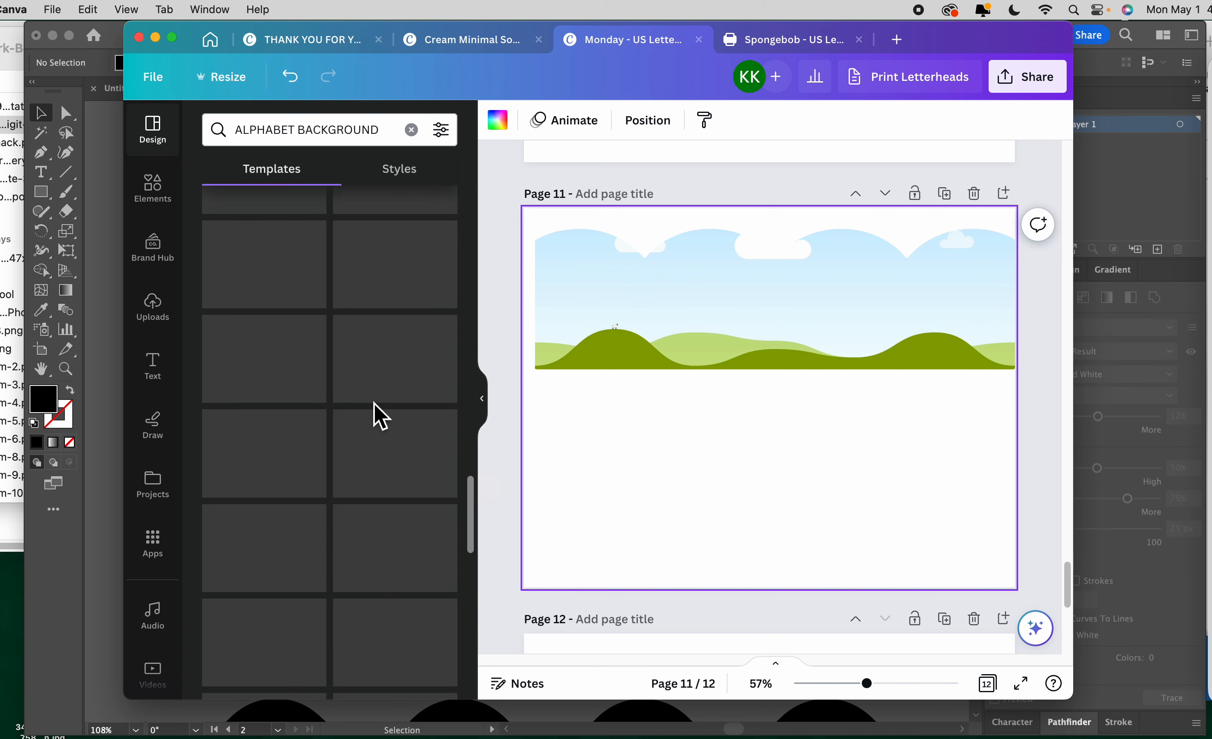
# - Search the elements for "ALPHABET BACKGROUND" and show all matching graphics
pyautogui.click(153, 186)
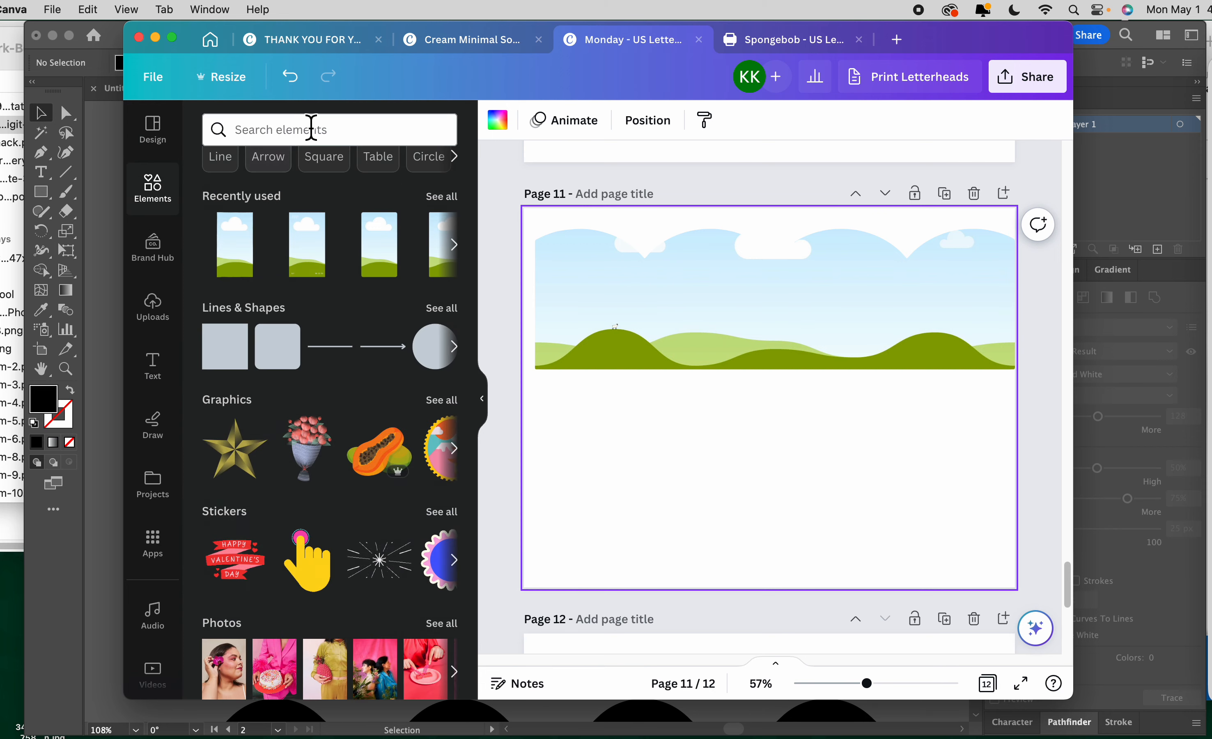
pyautogui.click(314, 128)
pyautogui.write('B')
pyautogui.press('BackSpace')
pyautogui.write('ALPHABET BACKGROUND')
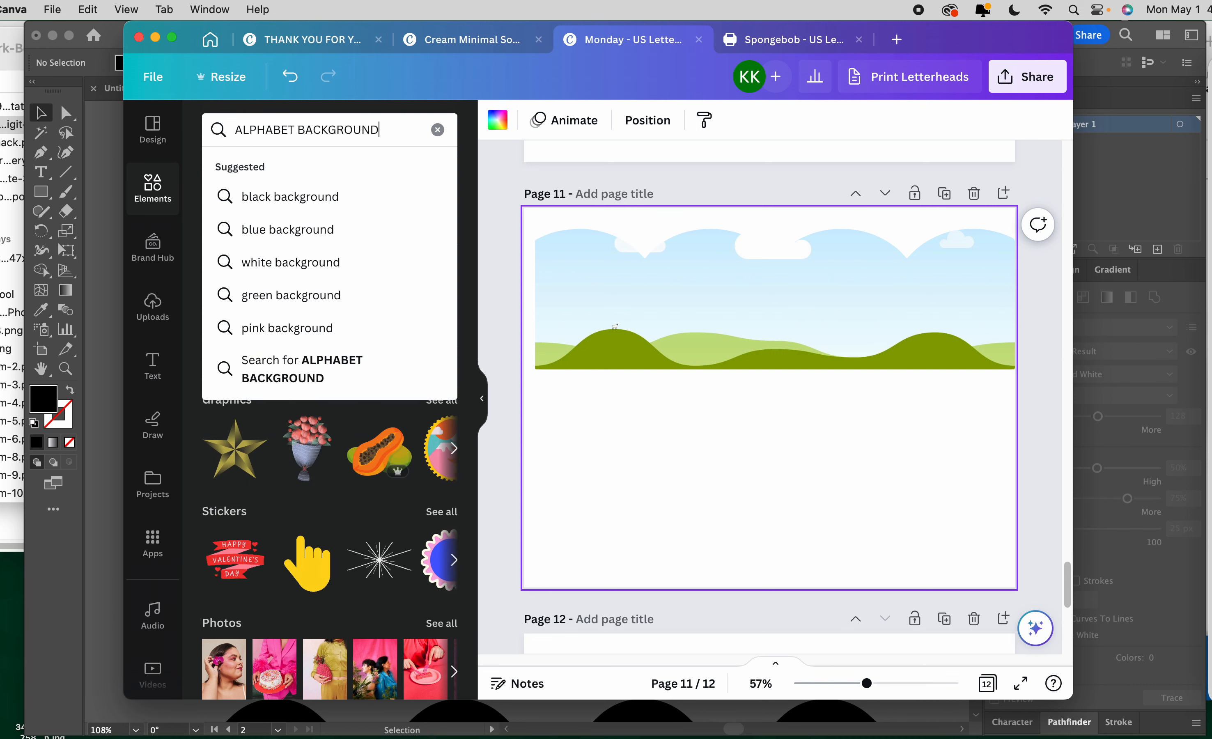
pyautogui.press('Return')
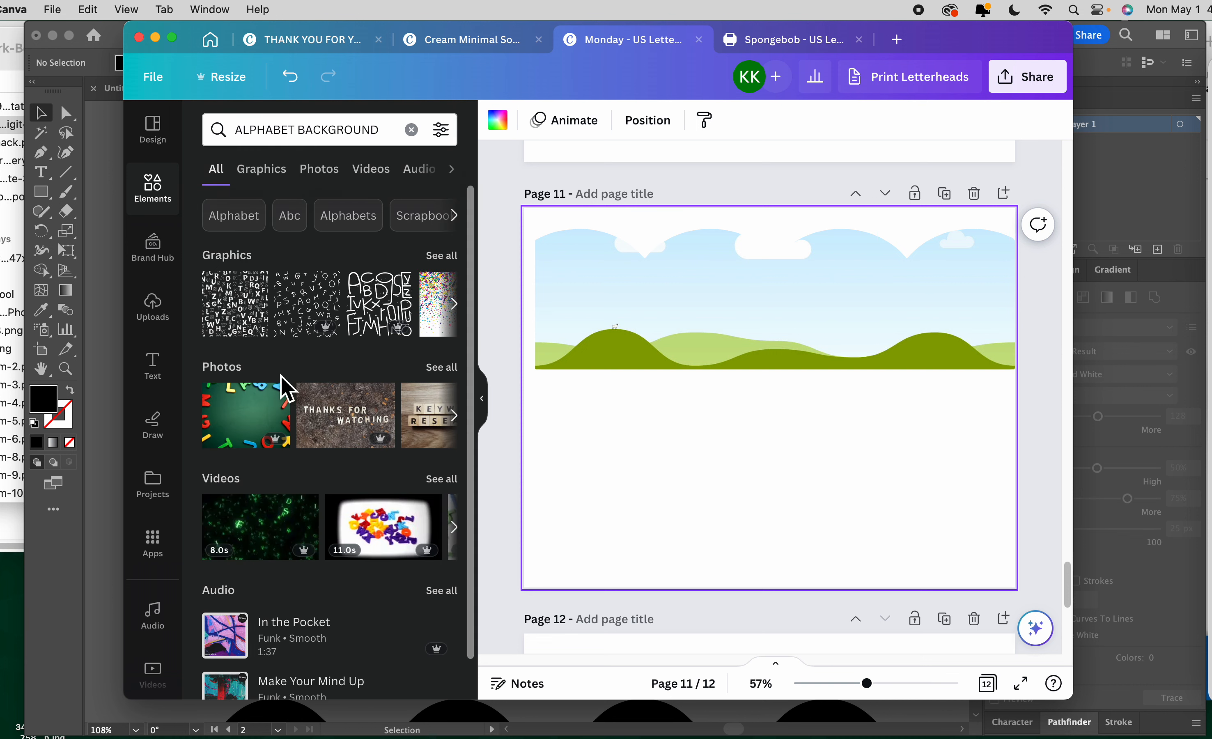
pyautogui.scroll(-1, 279, 447)
pyautogui.scroll(1, 408, 318)
pyautogui.click(448, 256)
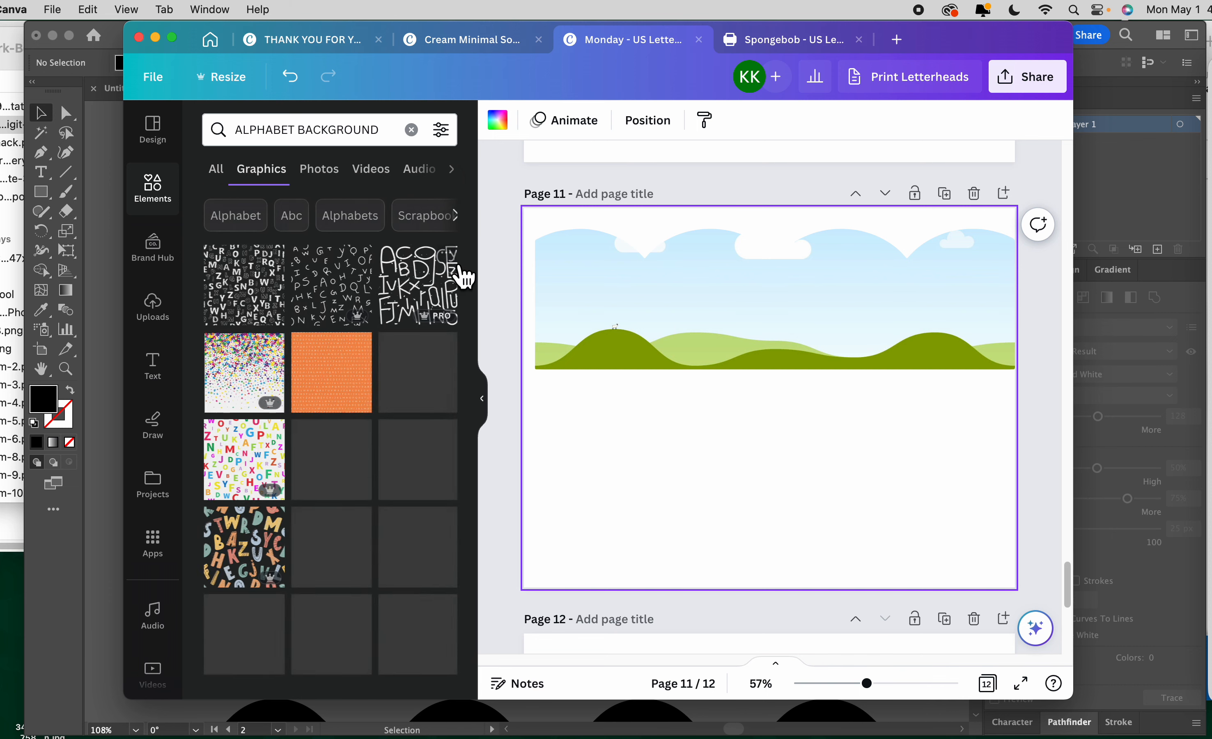
# - Try the orange patterned graphic on the scalloped frame on page 11, and delete it again
pyautogui.moveTo(347, 395); pyautogui.dragTo(631, 370)
pyautogui.click(644, 370)
pyautogui.press('Delete')
pyautogui.scroll(-1, 312, 510)
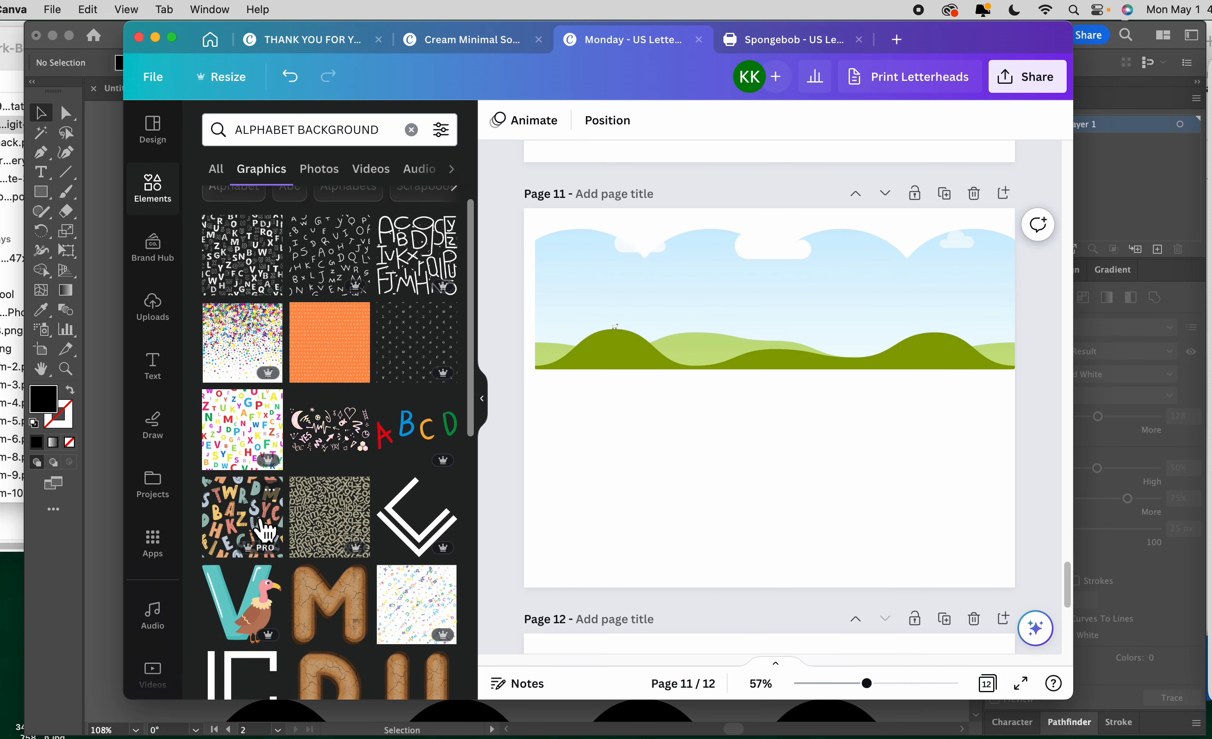
# - Try the olive letter-pattern graphic on page 11 beside the scalloped frame, and delete it again
pyautogui.scroll(-1, 334, 532)
pyautogui.click(329, 483)
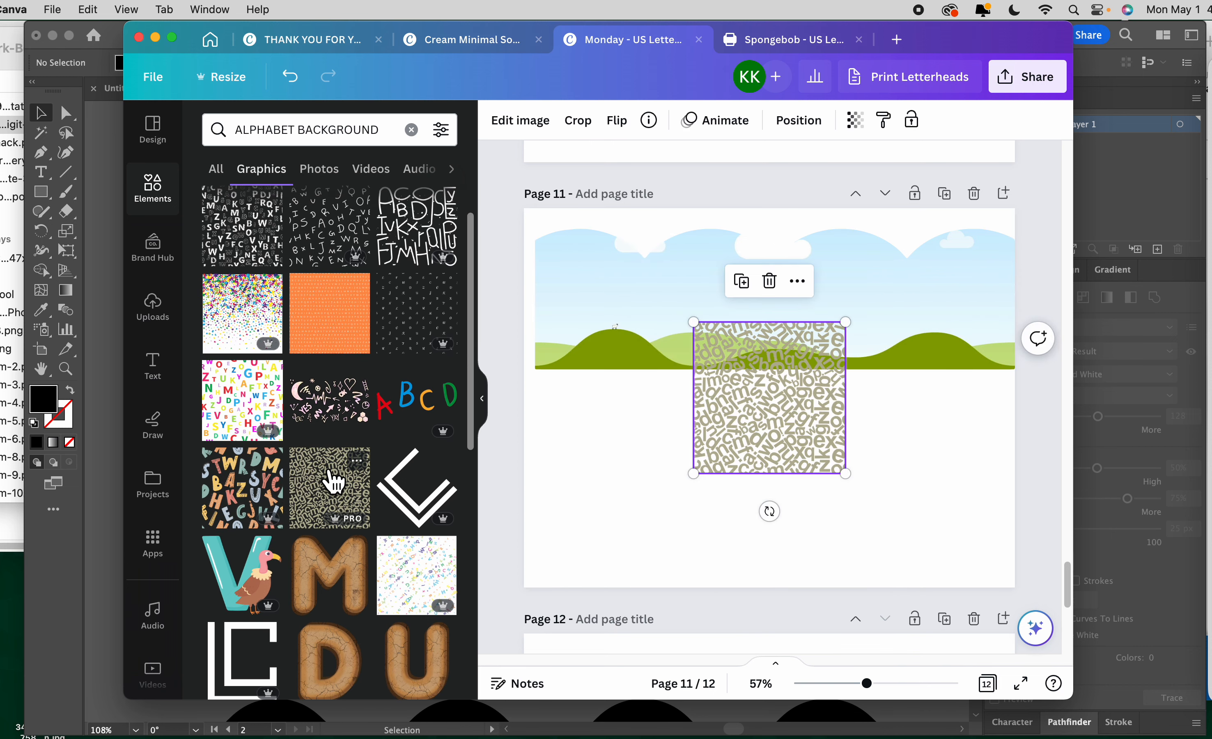
pyautogui.moveTo(752, 433); pyautogui.dragTo(620, 408)
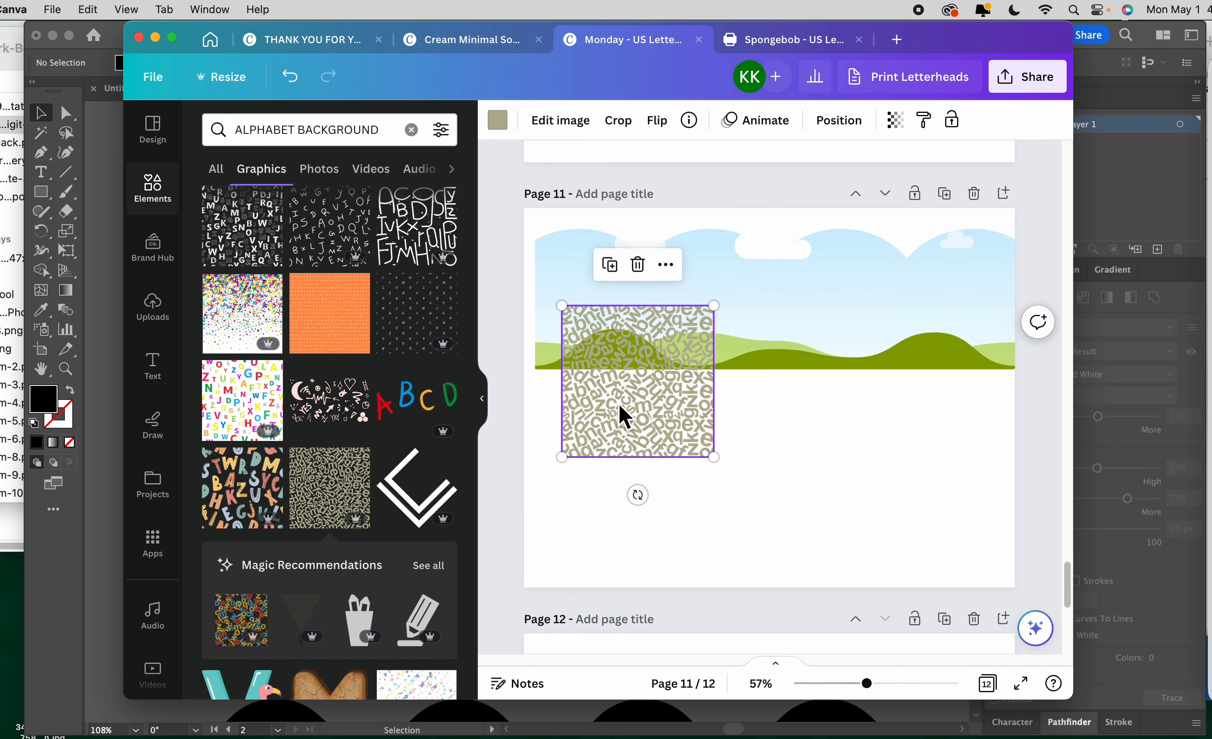
pyautogui.press('Delete')
# - Fill the scalloped frame on page 11 with the multicoloured letter pattern, then try the purple and coral script pattern and delete it
pyautogui.scroll(-10, 333, 472)
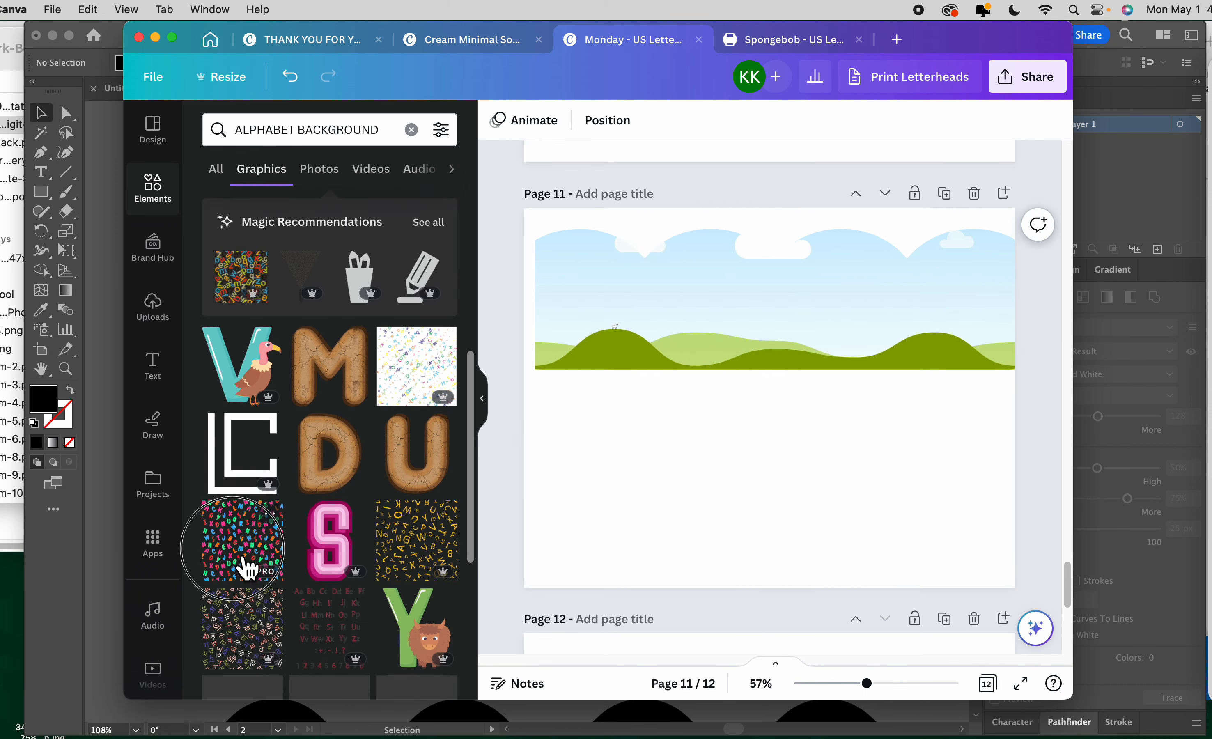
pyautogui.moveTo(245, 567); pyautogui.dragTo(726, 309)
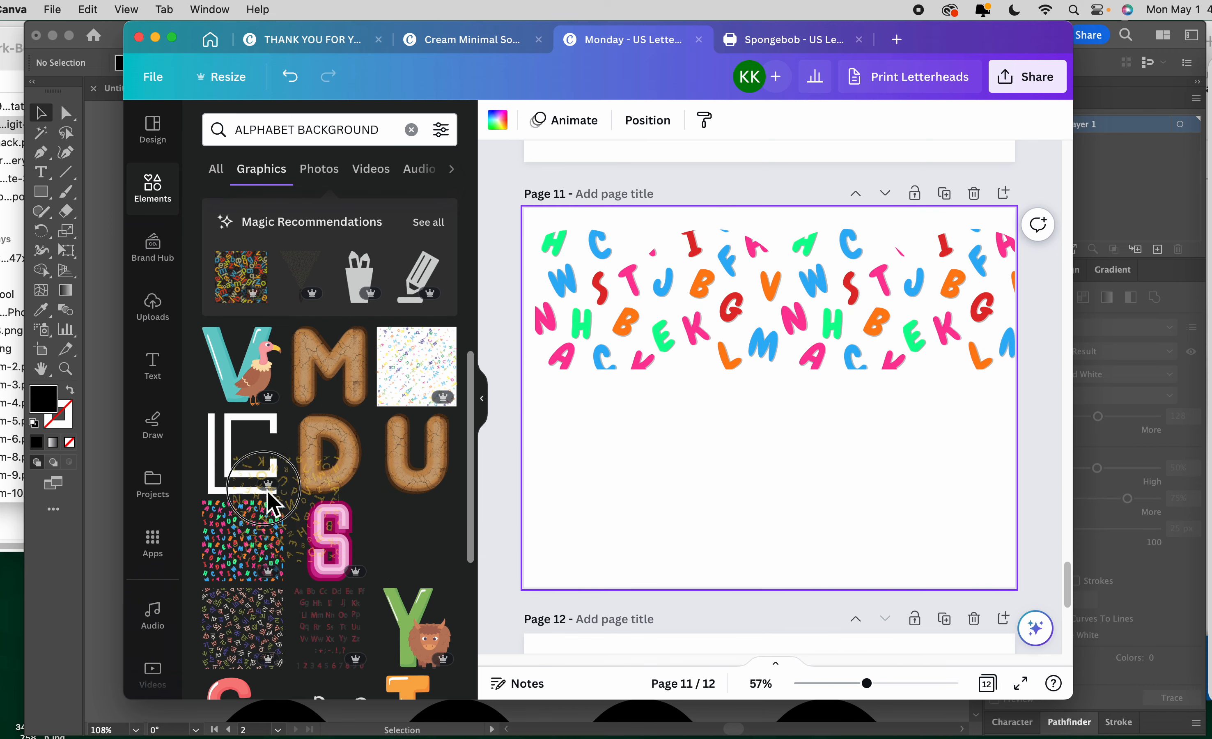
pyautogui.moveTo(263, 636); pyautogui.dragTo(803, 411)
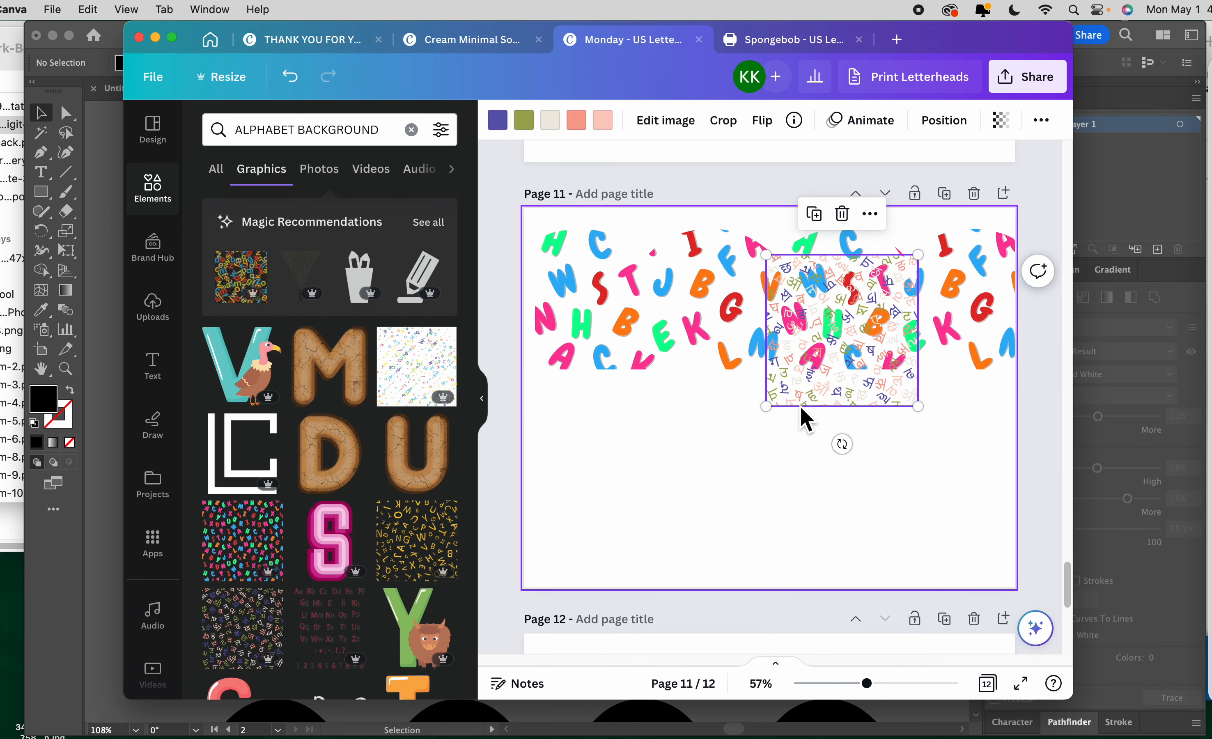
pyautogui.press('Delete')
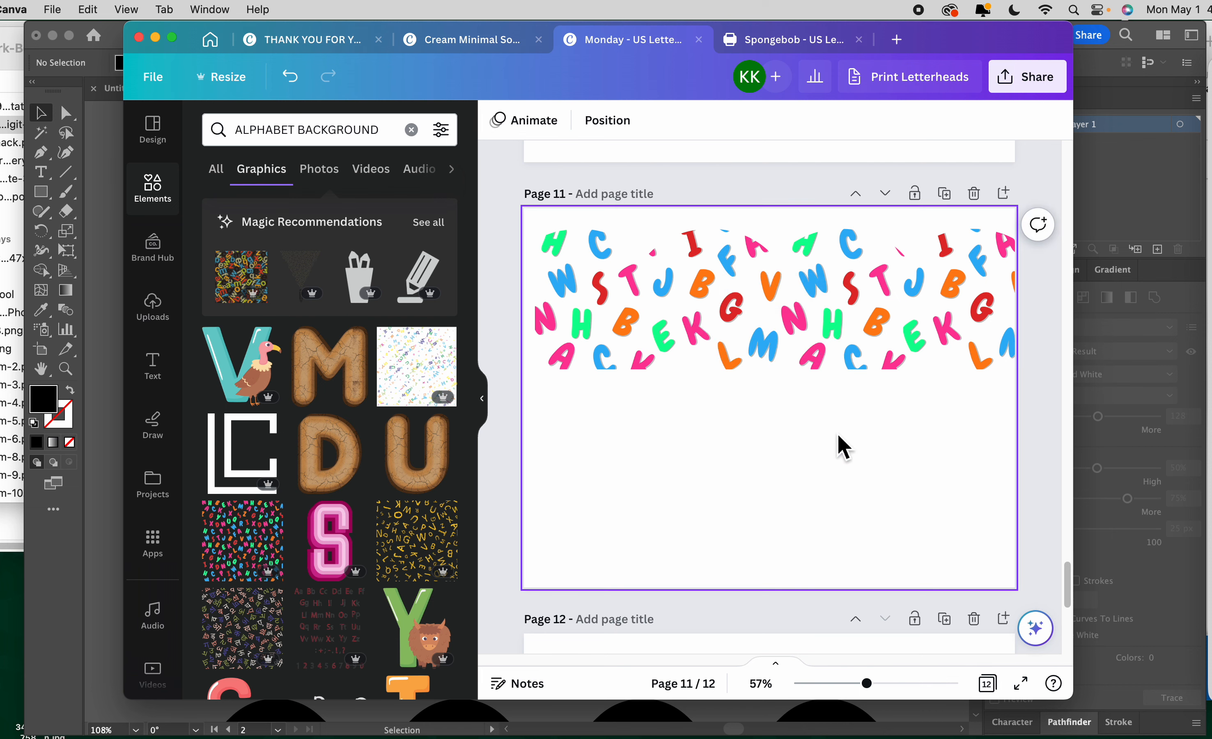
# - Browse the remaining alphabet background graphics and change the search to "ALPHABET WALLPAPER"
pyautogui.scroll(-6, 359, 562)
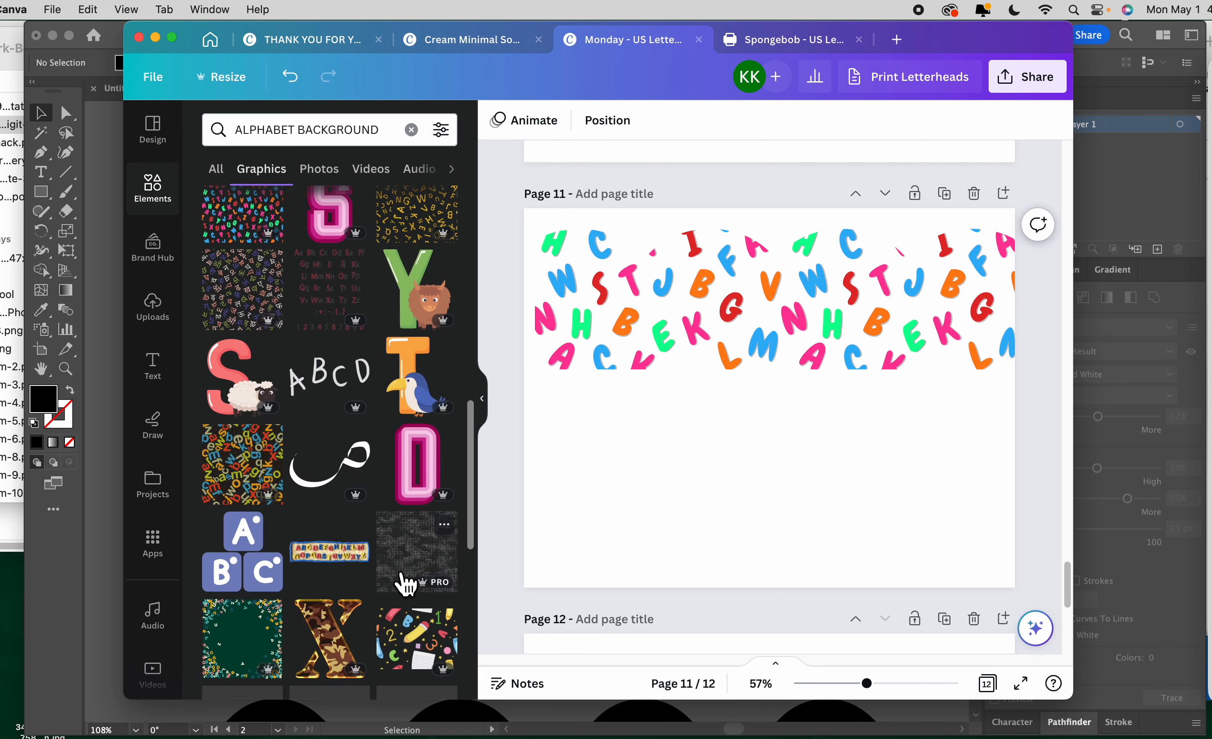
pyautogui.scroll(-4, 406, 576)
pyautogui.moveTo(249, 466)
pyautogui.mouseDown()
pyautogui.moveTo(749, 303)
pyautogui.moveTo(249, 456)
pyautogui.mouseUp()
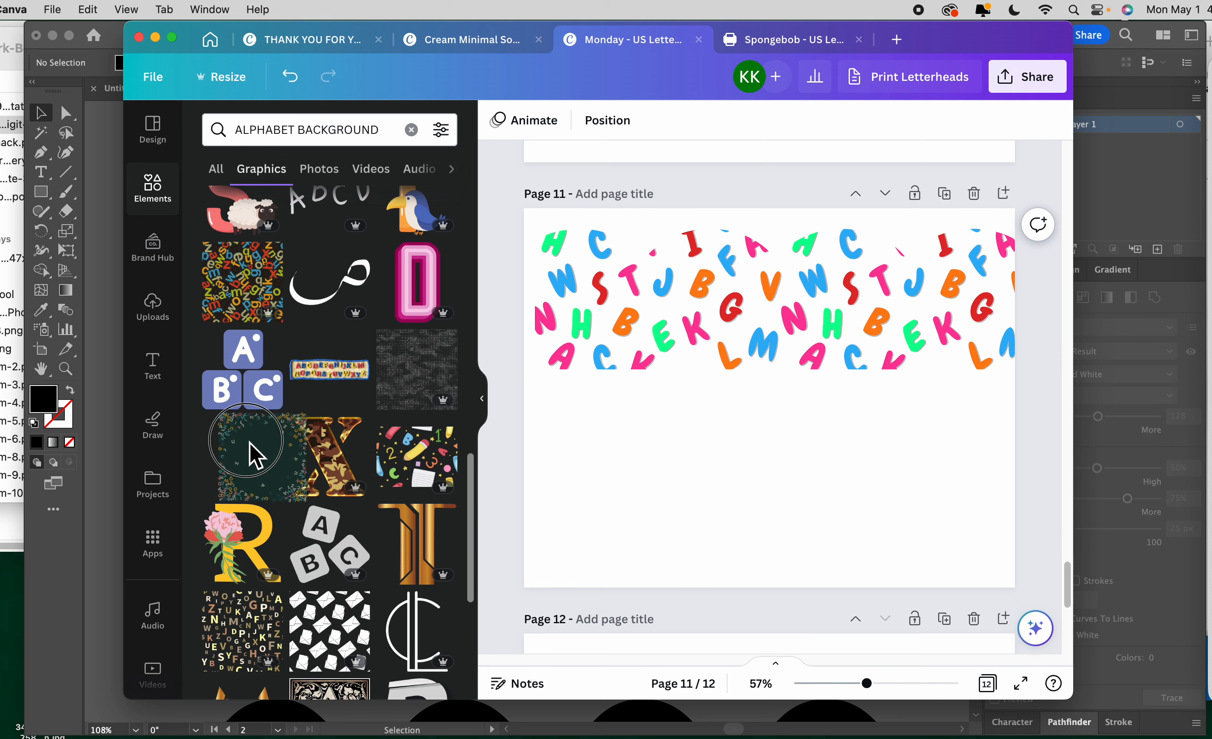
pyautogui.scroll(-13, 268, 616)
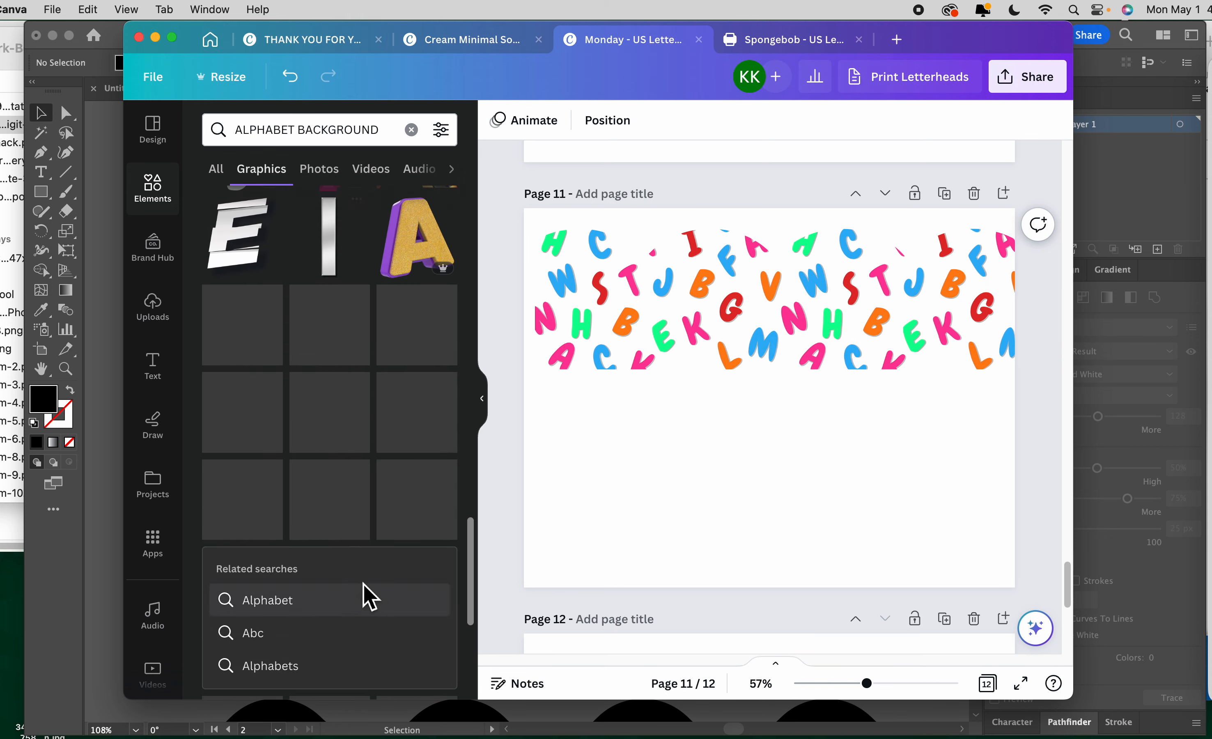
pyautogui.click(352, 130)
pyautogui.doubleClick(353, 131)
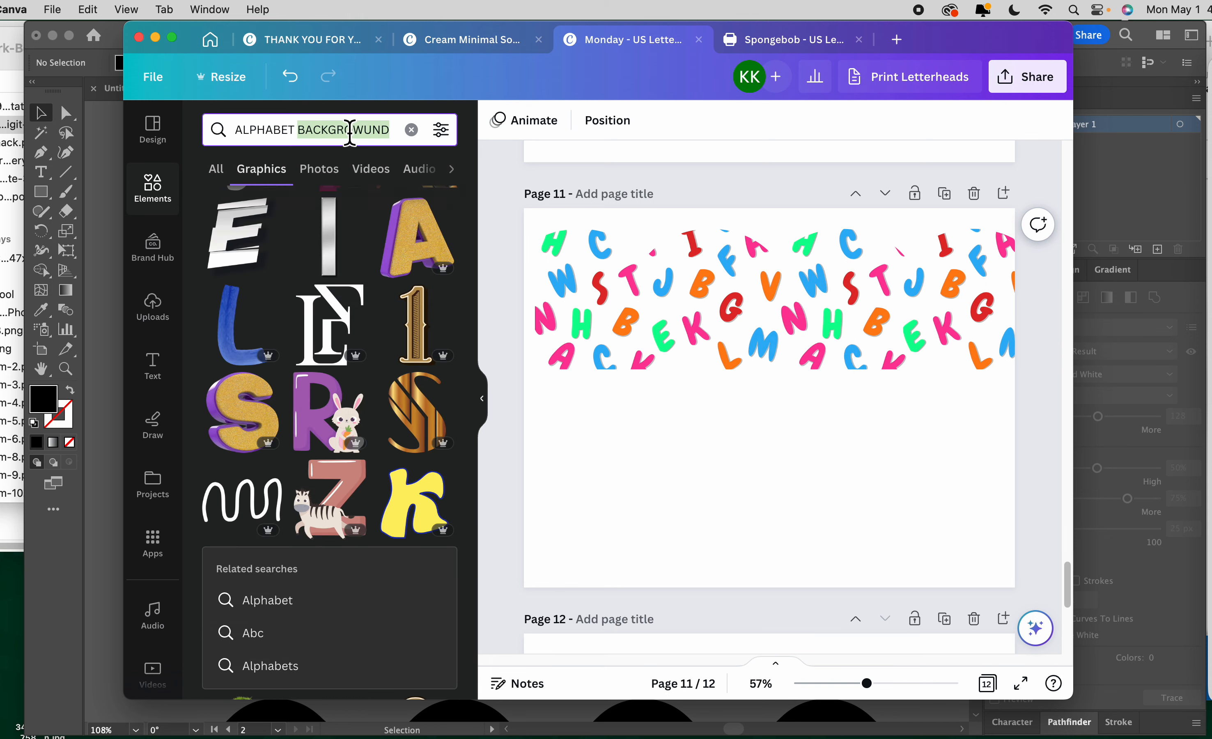
pyautogui.write('WALLPAPE')
pyautogui.press('Return')
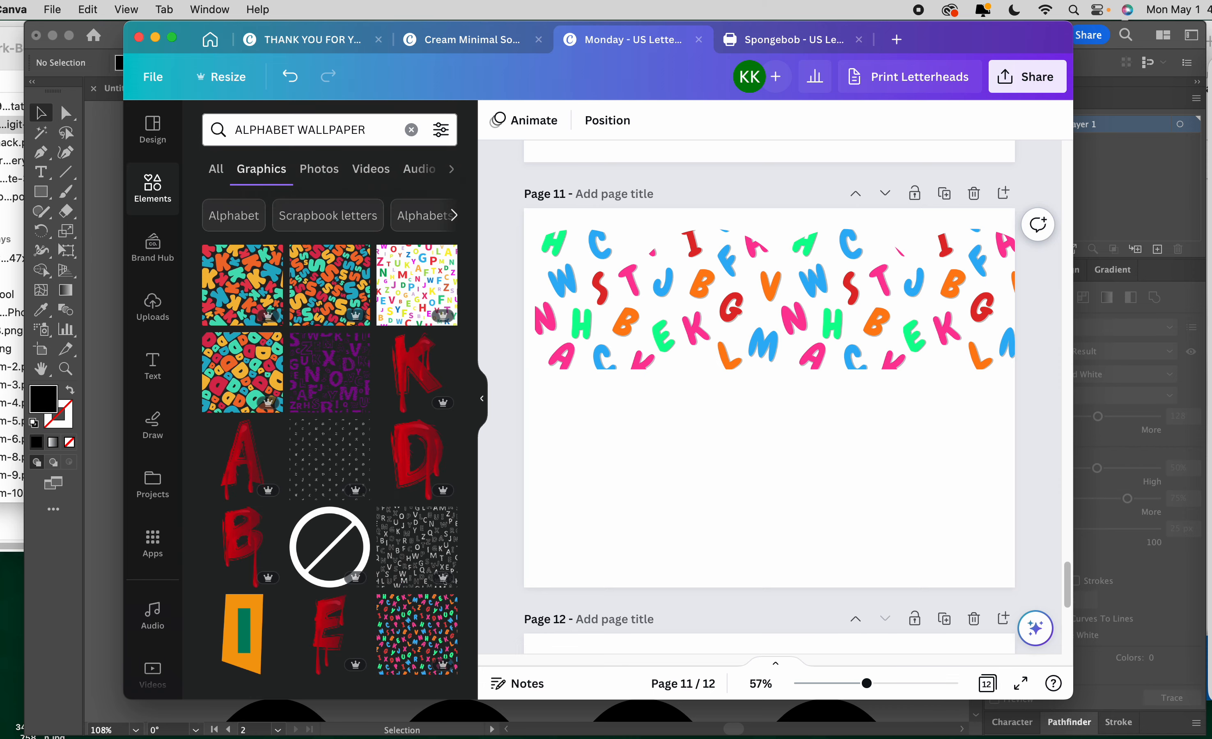
# - Browse the "ALPHABET WALLPAPER" graphics for a pattern suitable for the border, checking the design templates as well
pyautogui.moveTo(319, 288); pyautogui.dragTo(284, 273)
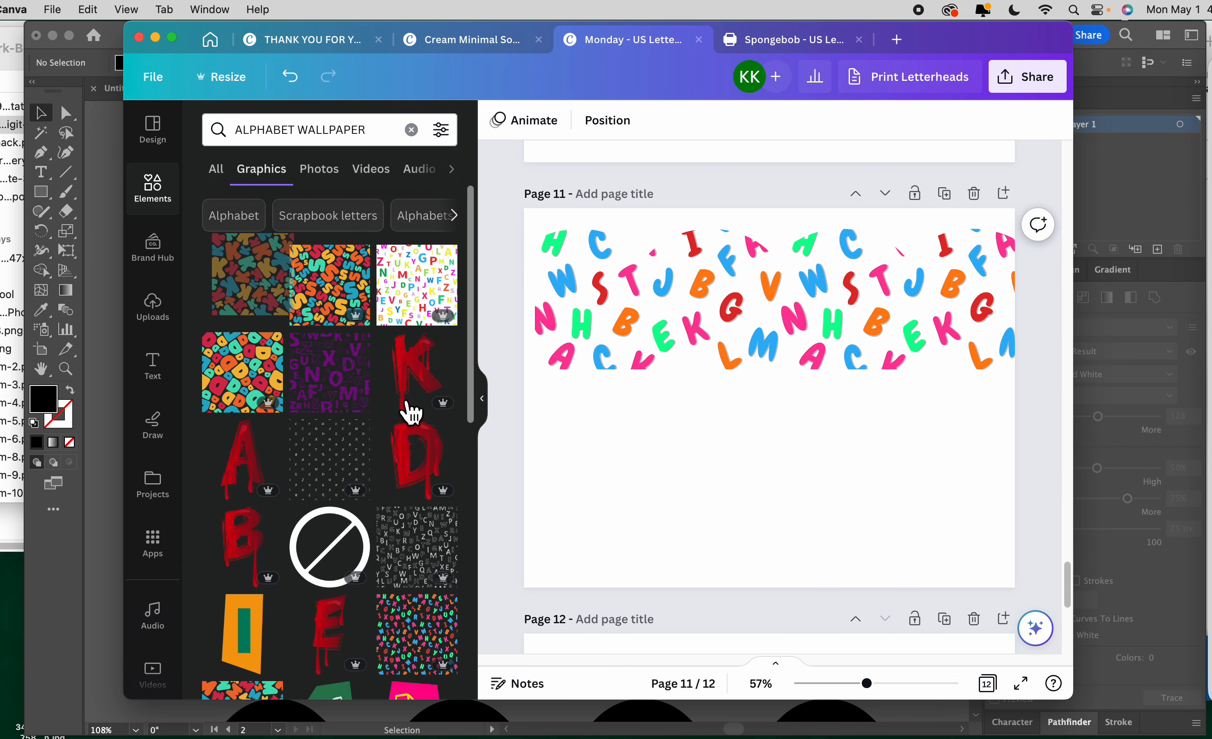
pyautogui.scroll(-6, 406, 413)
pyautogui.scroll(-3, 409, 475)
pyautogui.moveTo(284, 351); pyautogui.dragTo(328, 368)
pyautogui.scroll(-10, 383, 517)
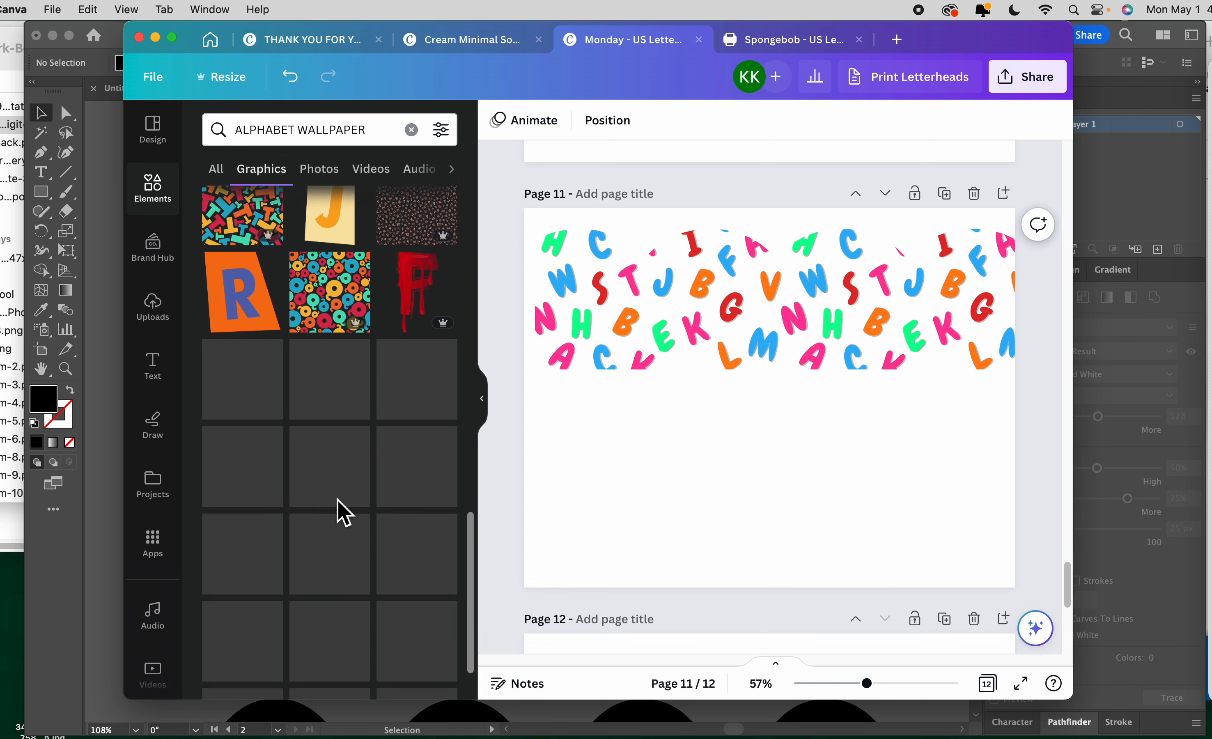
pyautogui.scroll(-10, 289, 428)
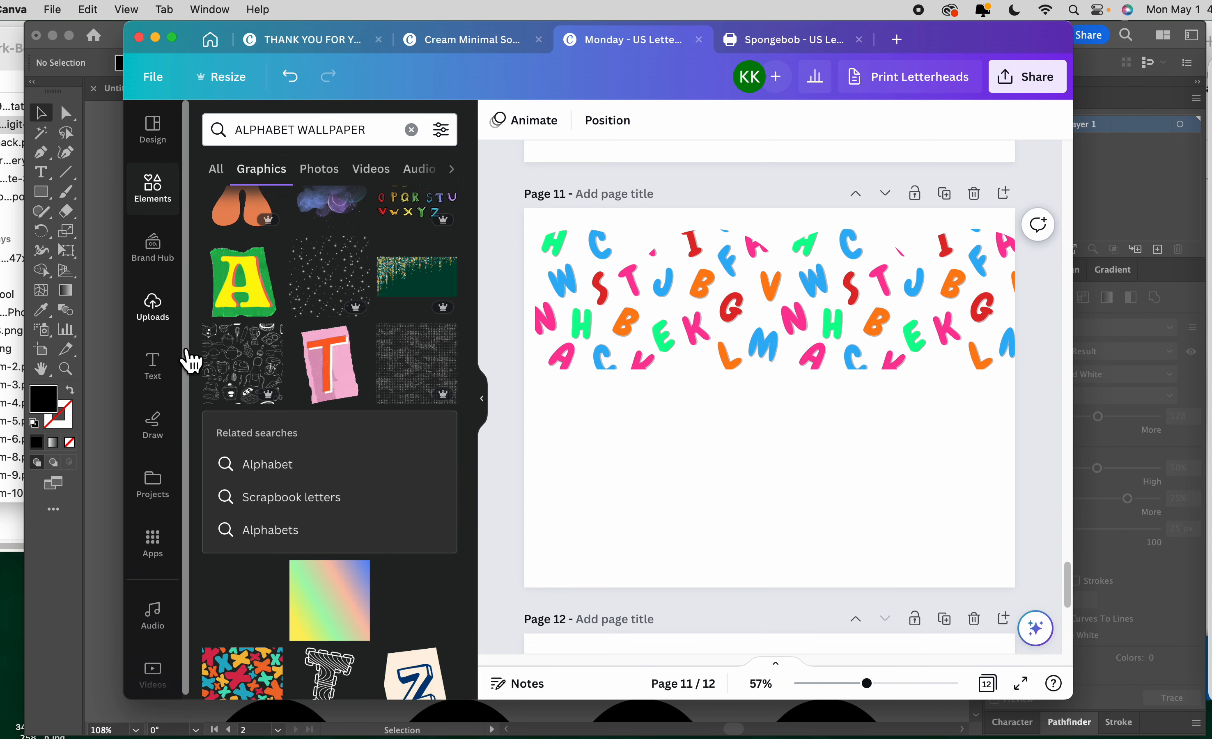
pyautogui.click(168, 149)
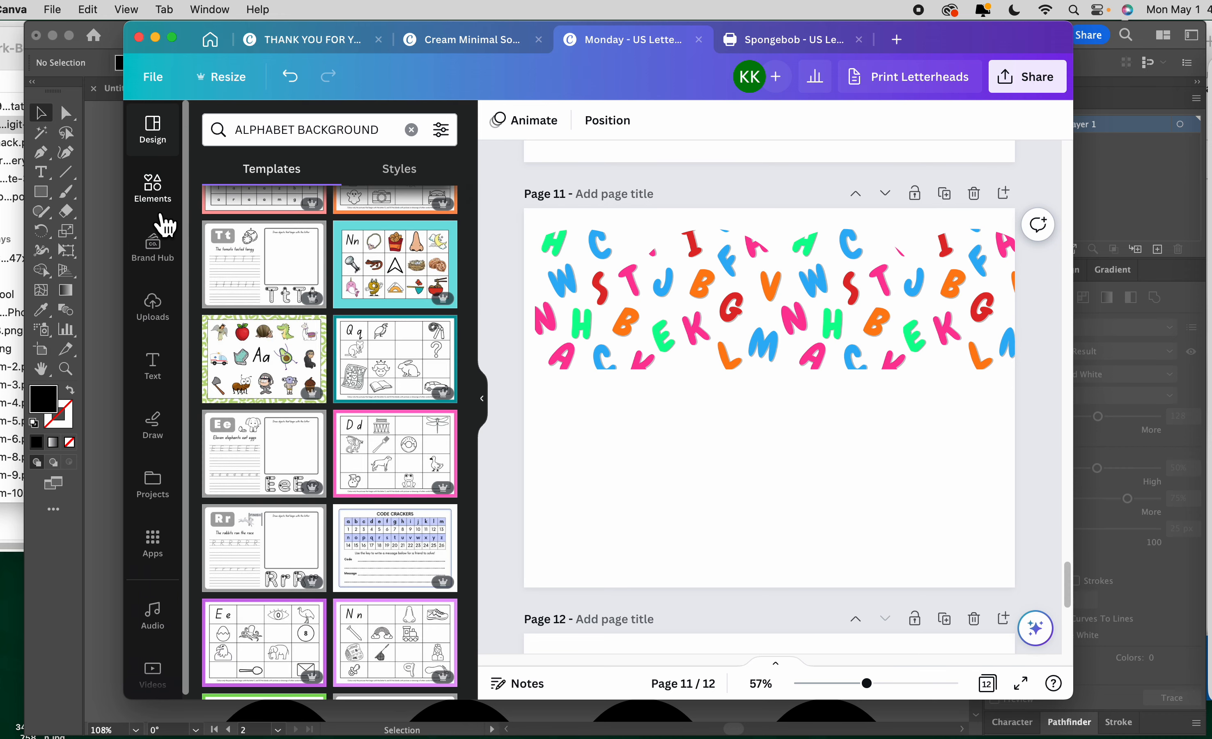
pyautogui.click(152, 194)
pyautogui.scroll(5, 359, 214)
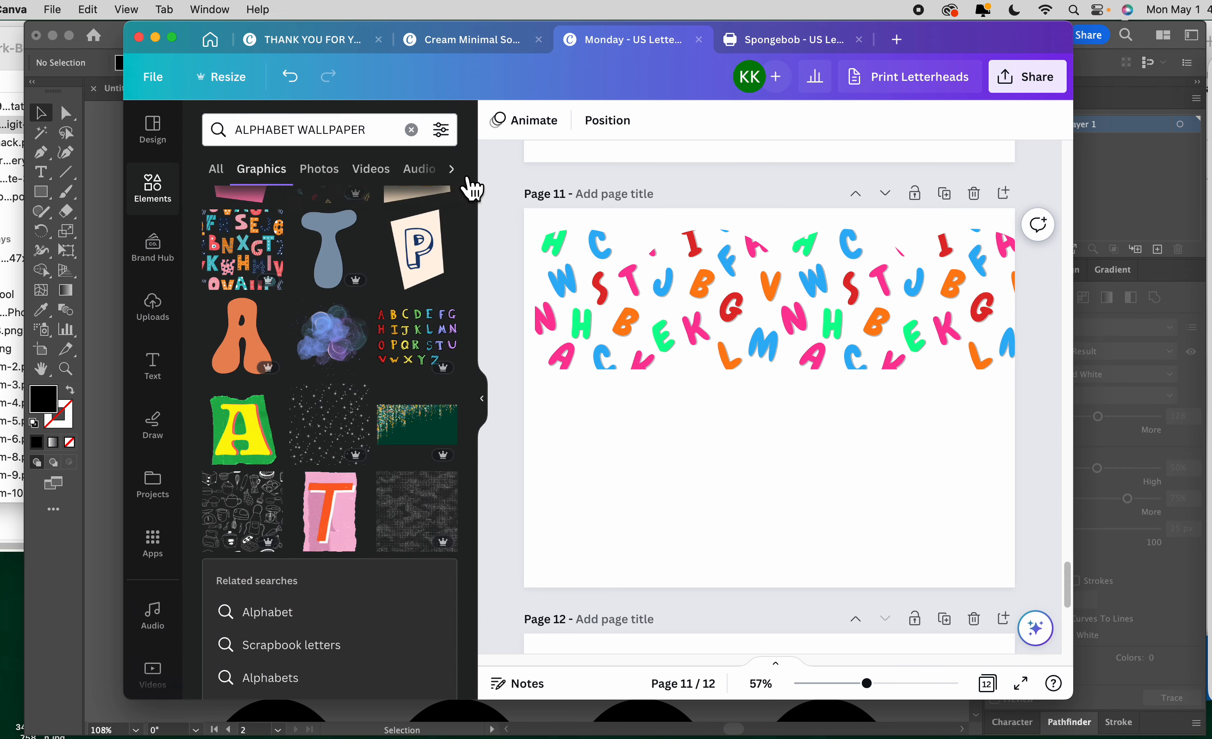
# - Show the matching photos and try the confetti, damask and pink-to-turquoise gradient photos as fills for the scalloped frame on page 11
pyautogui.click(324, 170)
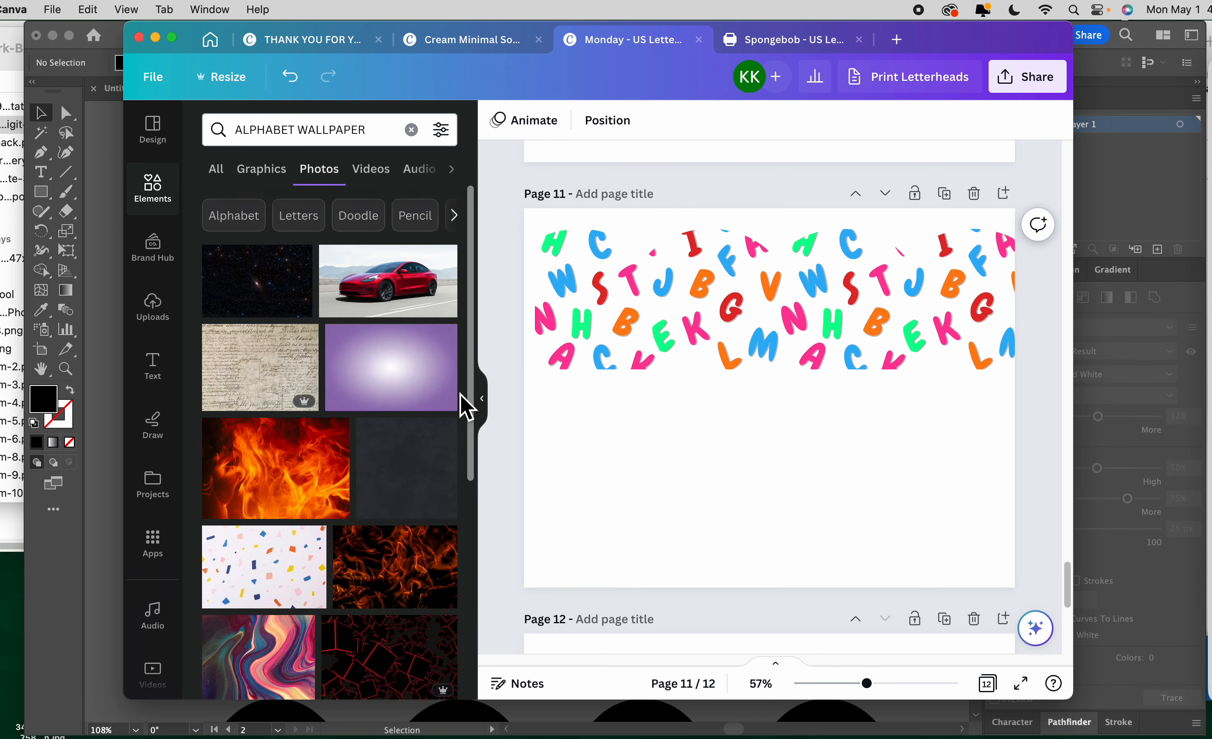
pyautogui.moveTo(324, 537); pyautogui.dragTo(730, 333)
pyautogui.scroll(-5, 325, 568)
pyautogui.moveTo(391, 527); pyautogui.dragTo(790, 303)
pyautogui.moveTo(330, 627); pyautogui.dragTo(766, 313)
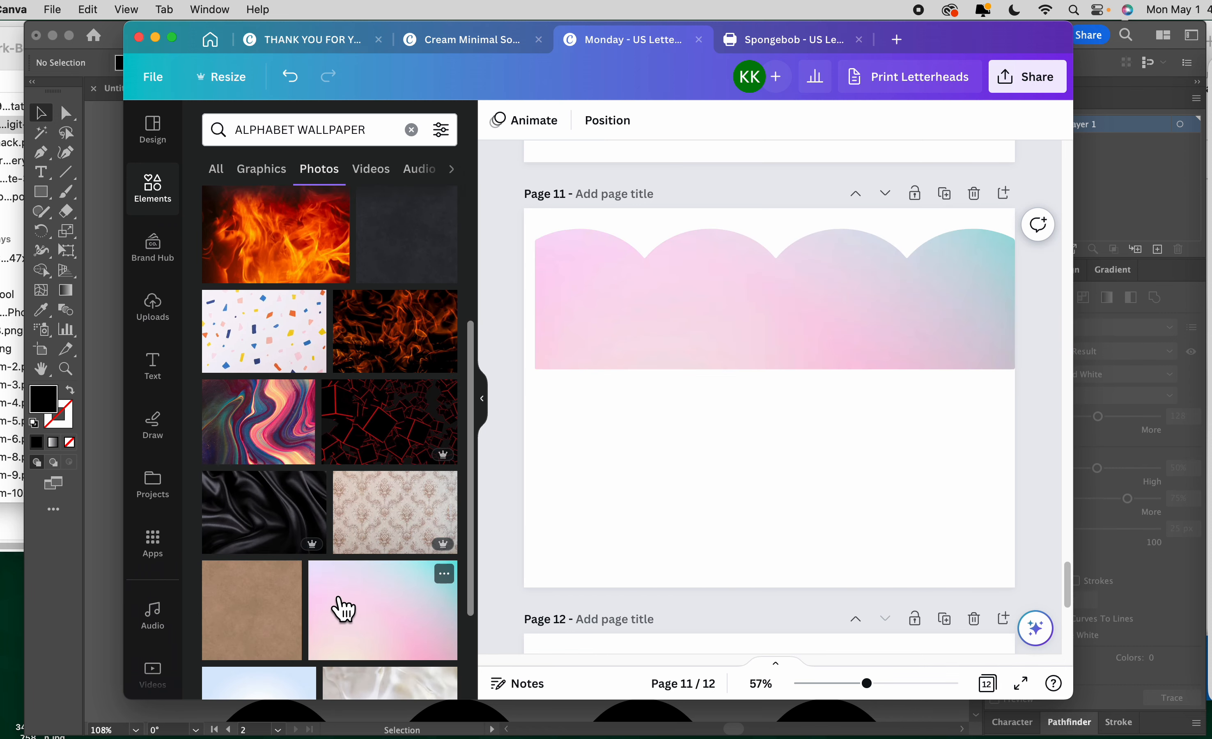
# - Look through the "ALPHABET WALLPAPER" photos for another background to use in the border
pyautogui.scroll(-5, 348, 607)
pyautogui.scroll(-10, 391, 631)
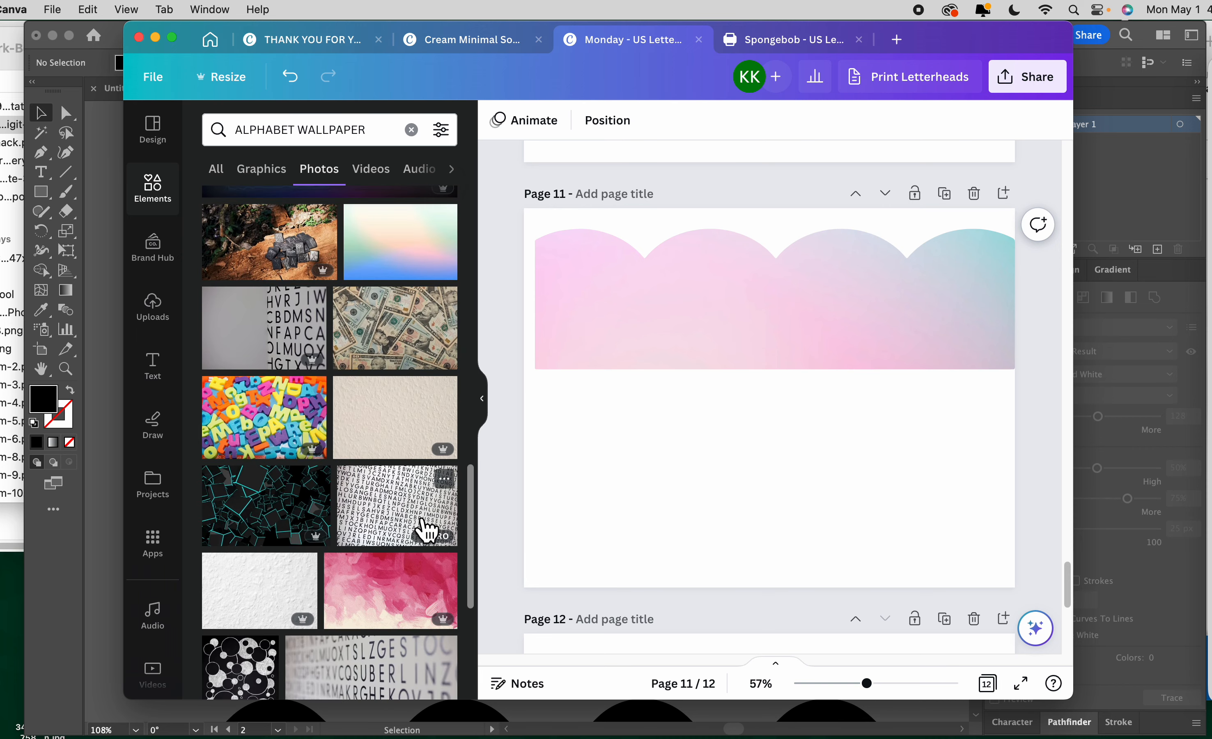
pyautogui.scroll(-10, 353, 597)
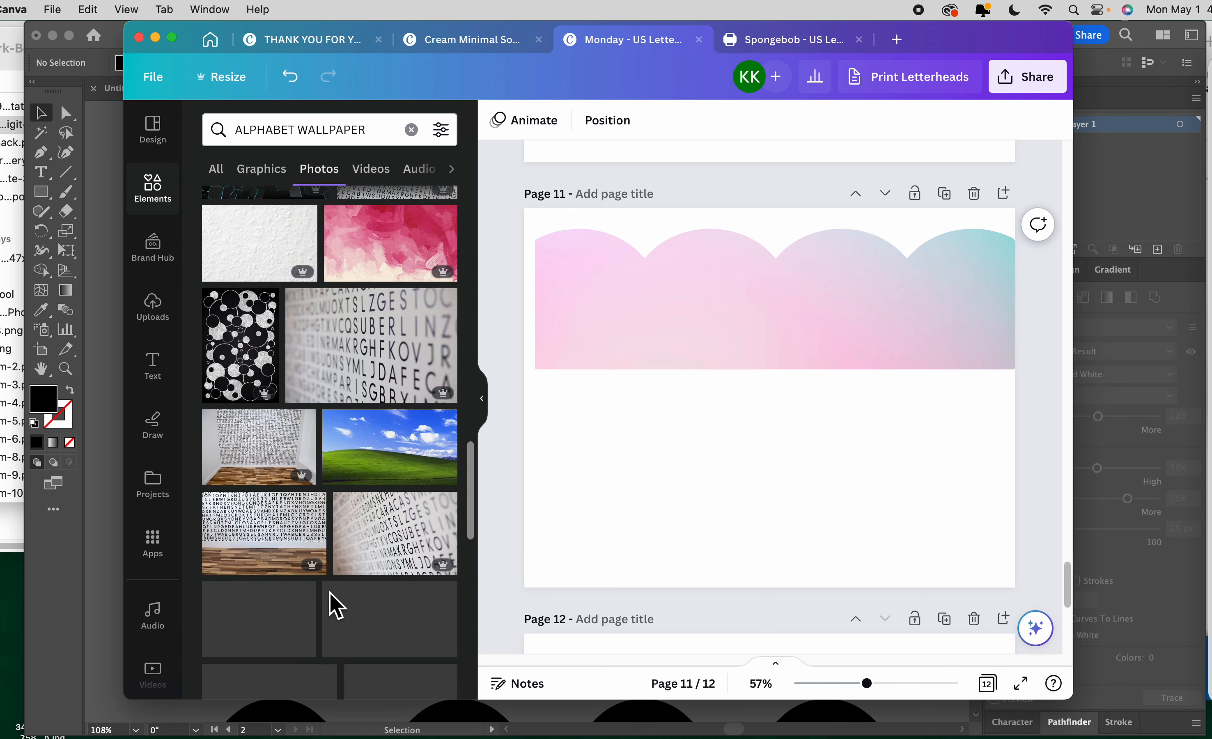
pyautogui.scroll(-10, 336, 606)
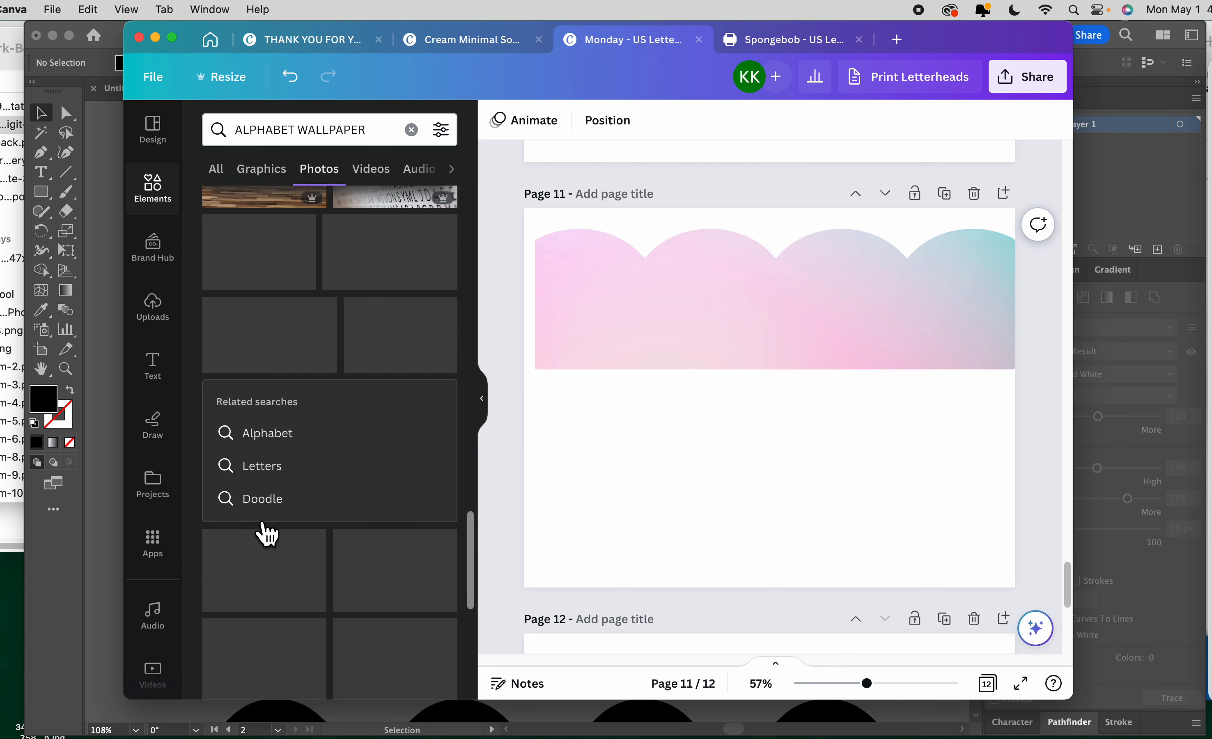
pyautogui.scroll(-5, 267, 535)
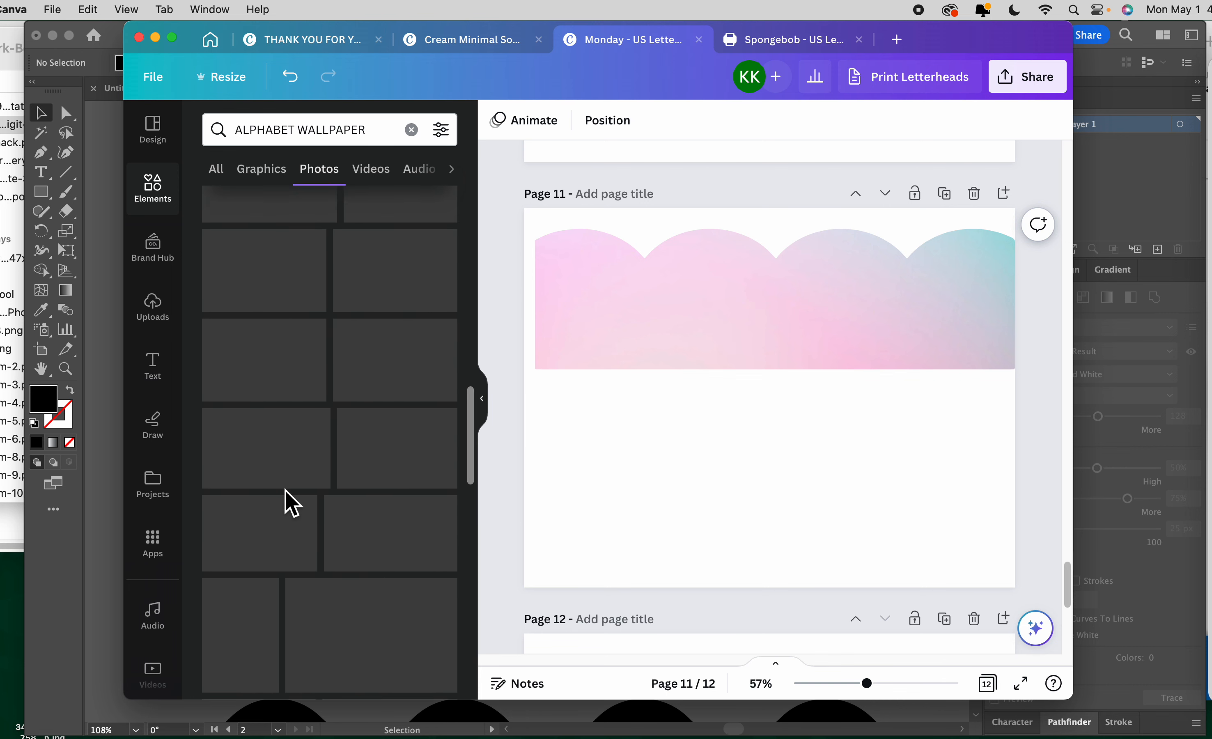
pyautogui.scroll(5, 291, 504)
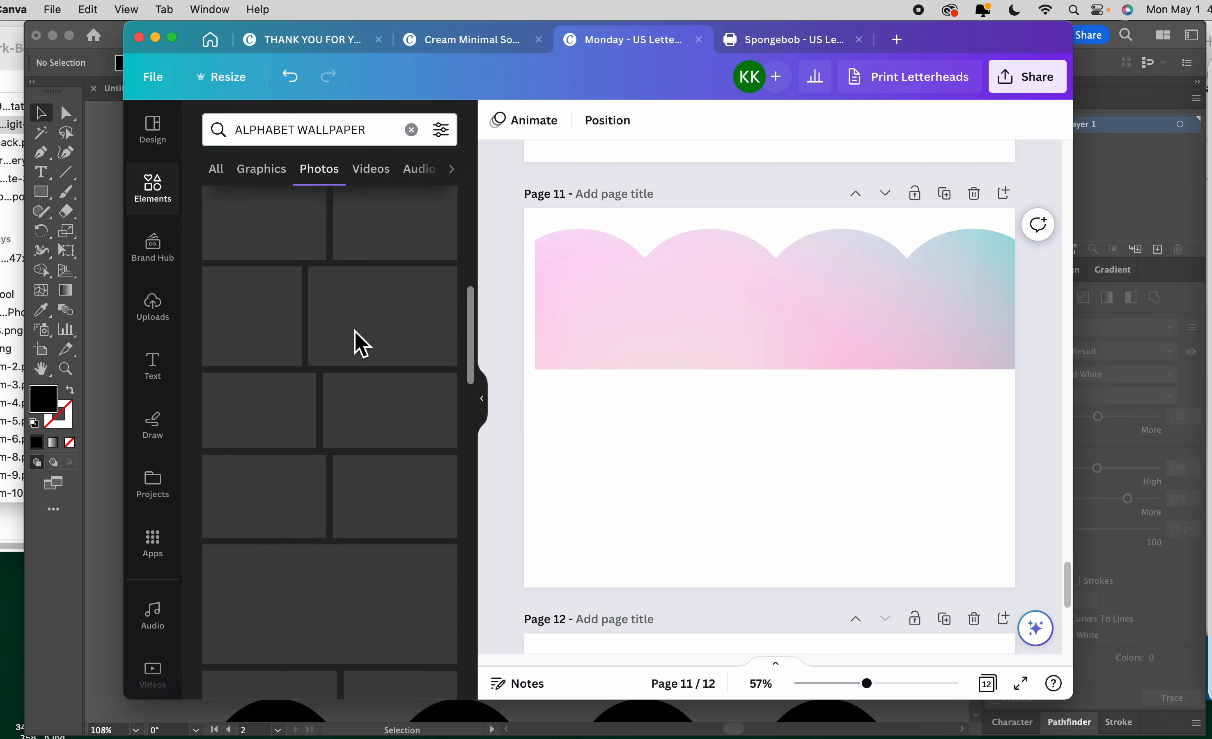
pyautogui.scroll(5, 362, 343)
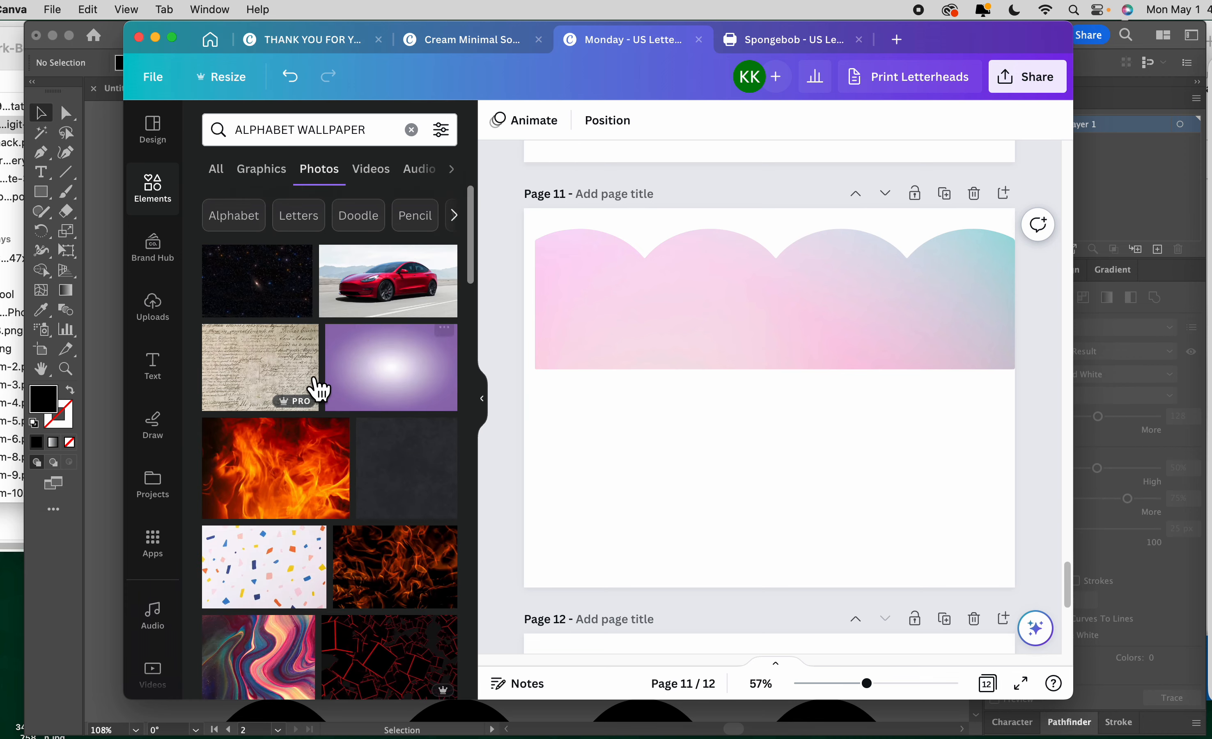
# - Try the light blue gradient photo in the scalloped frame on page 11, and replace it with the white diagonal geometric photo
pyautogui.scroll(-4, 323, 398)
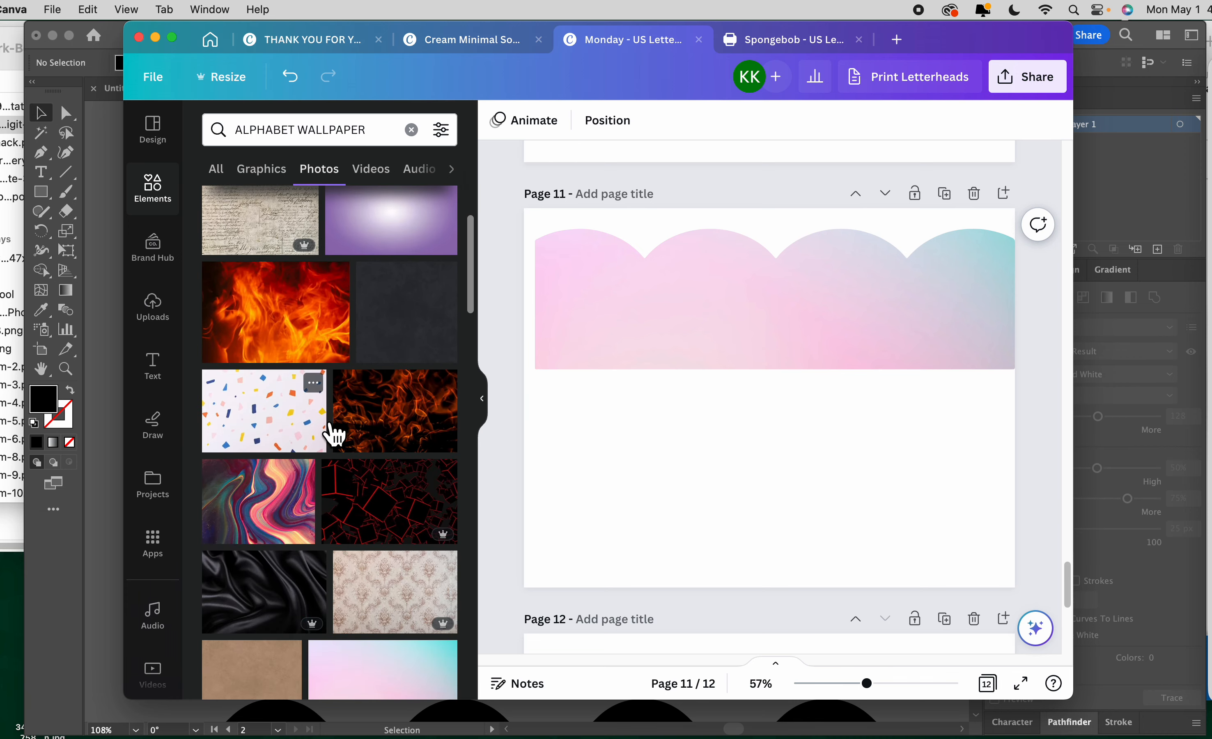
pyautogui.scroll(-5, 334, 434)
pyautogui.moveTo(273, 314); pyautogui.dragTo(665, 297)
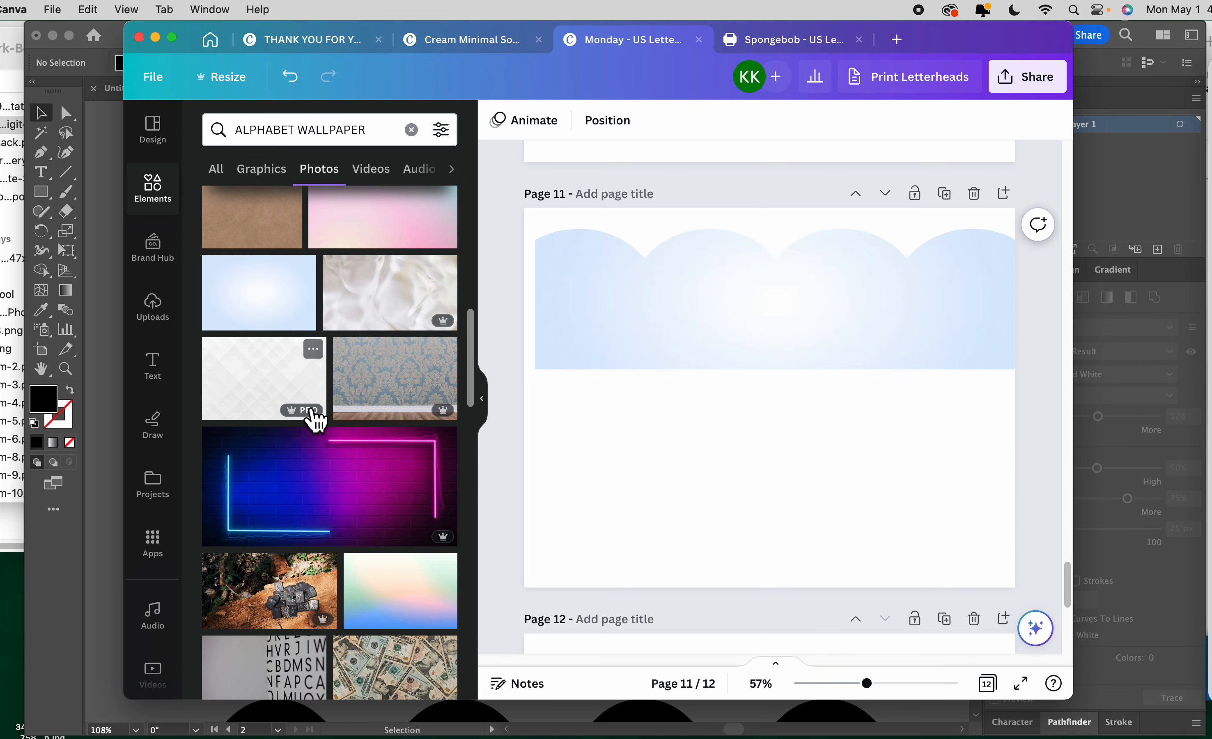
pyautogui.moveTo(313, 419); pyautogui.dragTo(671, 326)
# - Check further down the photo results for alternatives and review the scalloped borders on the preceding pages
pyautogui.scroll(-3, 371, 557)
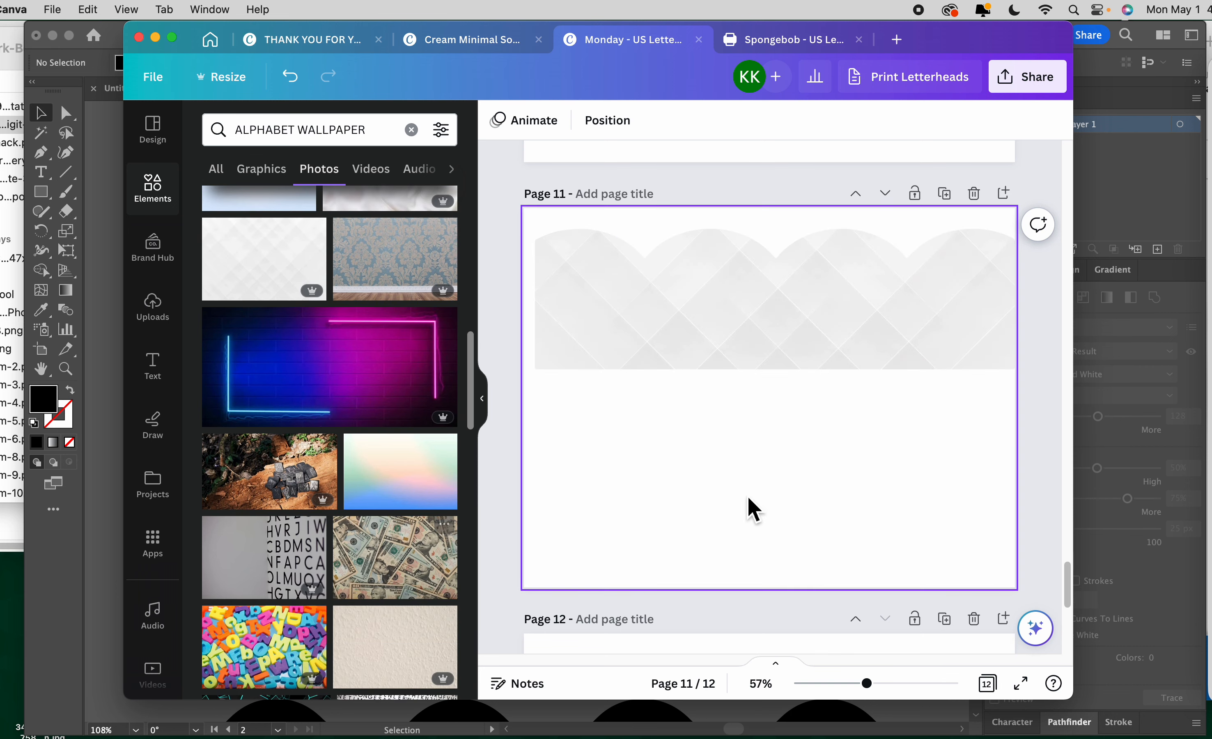
pyautogui.scroll(-3, 744, 495)
pyautogui.scroll(-10, 400, 527)
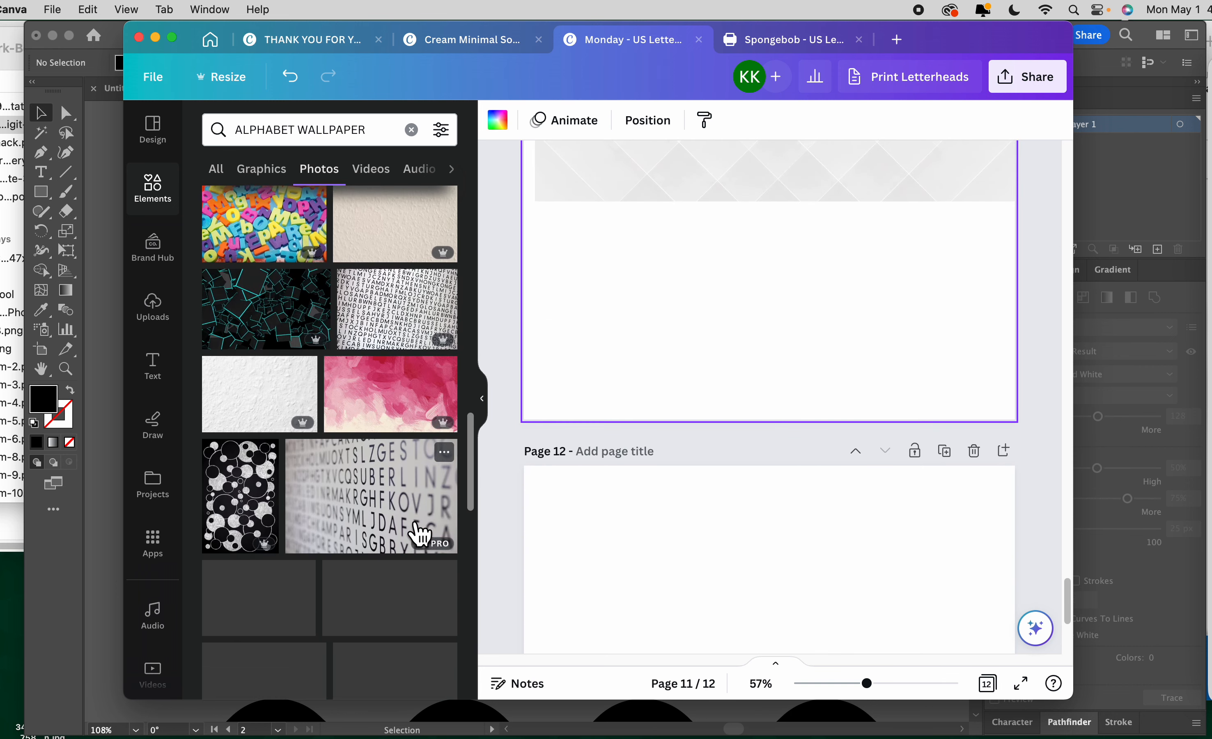
pyautogui.scroll(-3, 502, 504)
pyautogui.scroll(10, 411, 365)
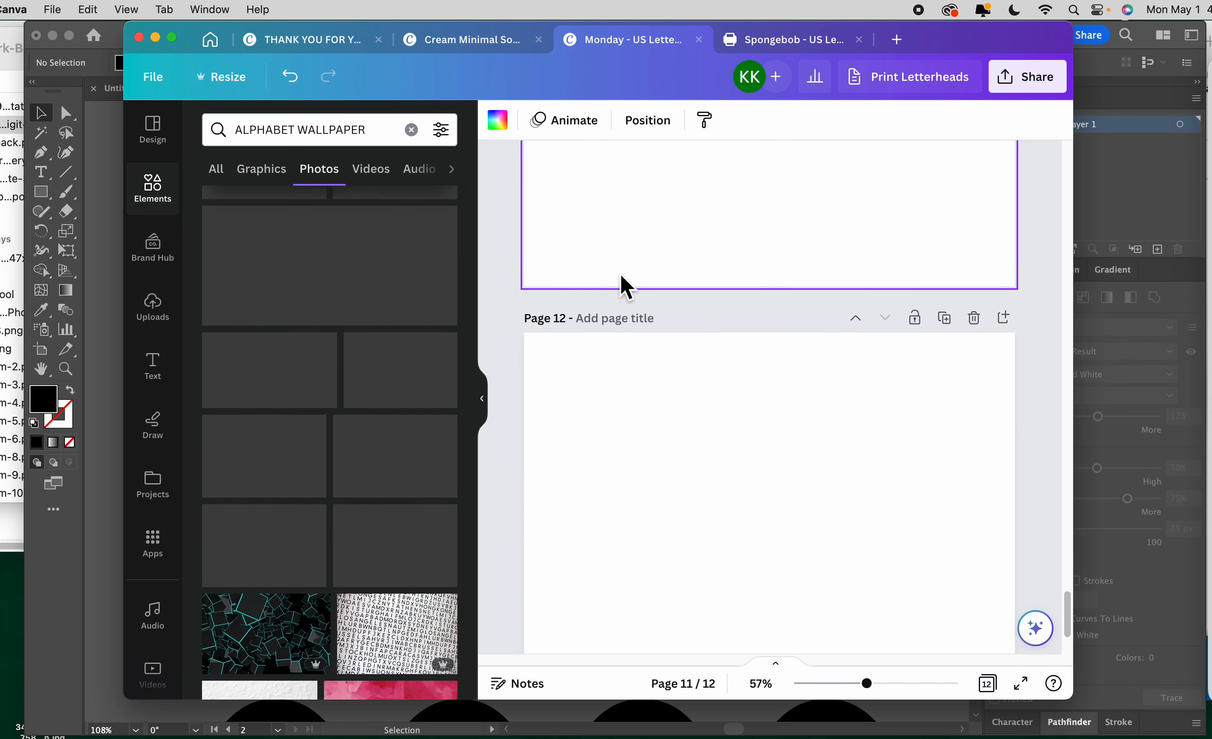
pyautogui.scroll(8, 623, 284)
pyautogui.scroll(8, 683, 391)
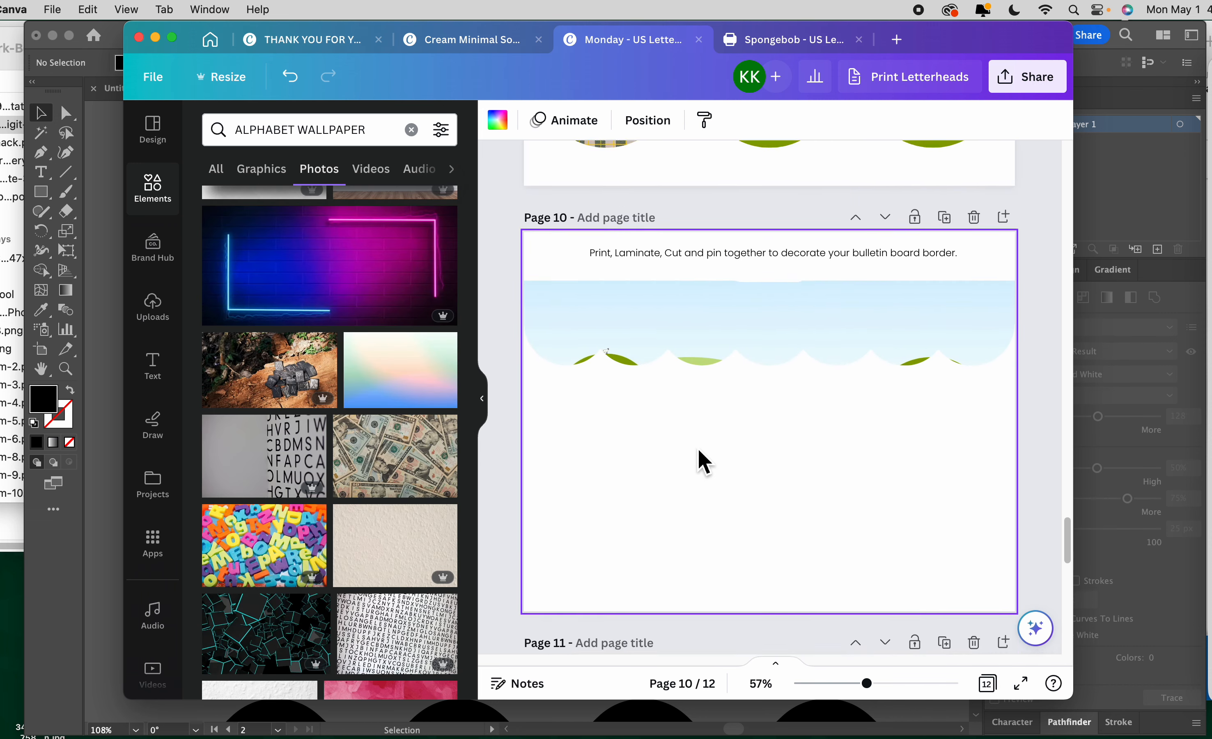
# - Centre the filled scalloped frame horizontally on page 11
pyautogui.scroll(-6, 698, 460)
pyautogui.moveTo(773, 456); pyautogui.dragTo(766, 458)
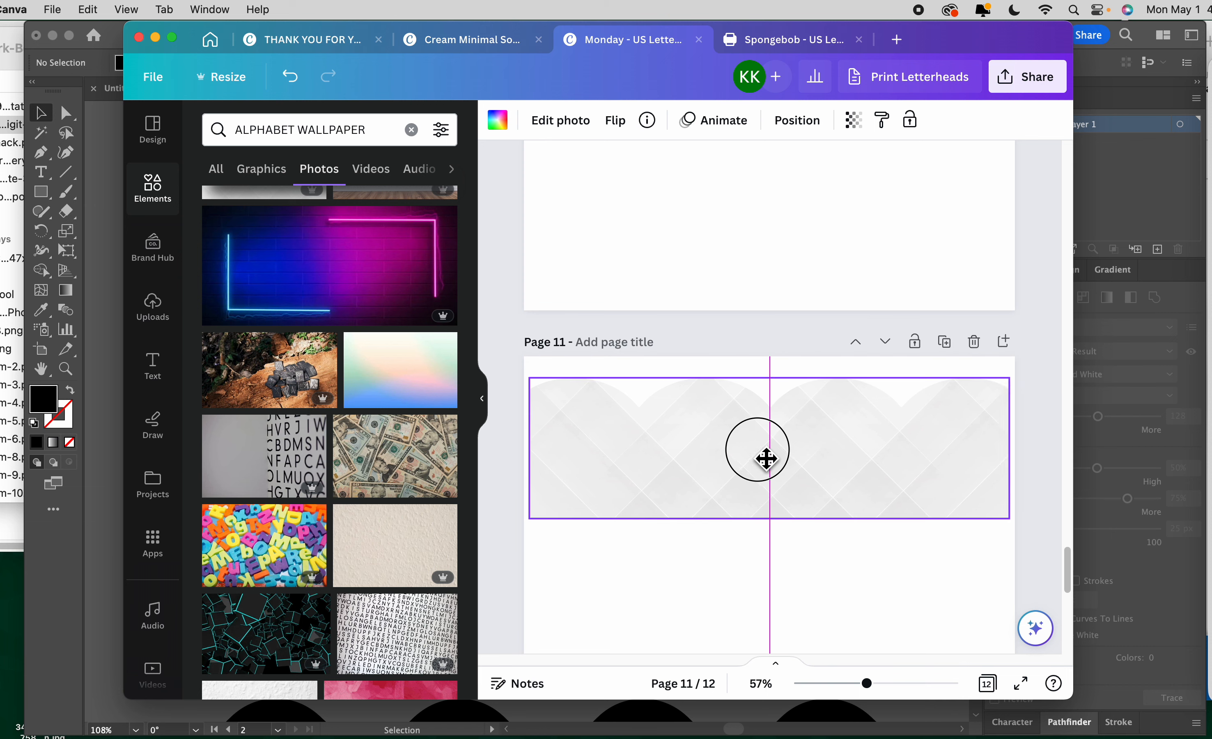
pyautogui.click(866, 557)
pyautogui.click(777, 483)
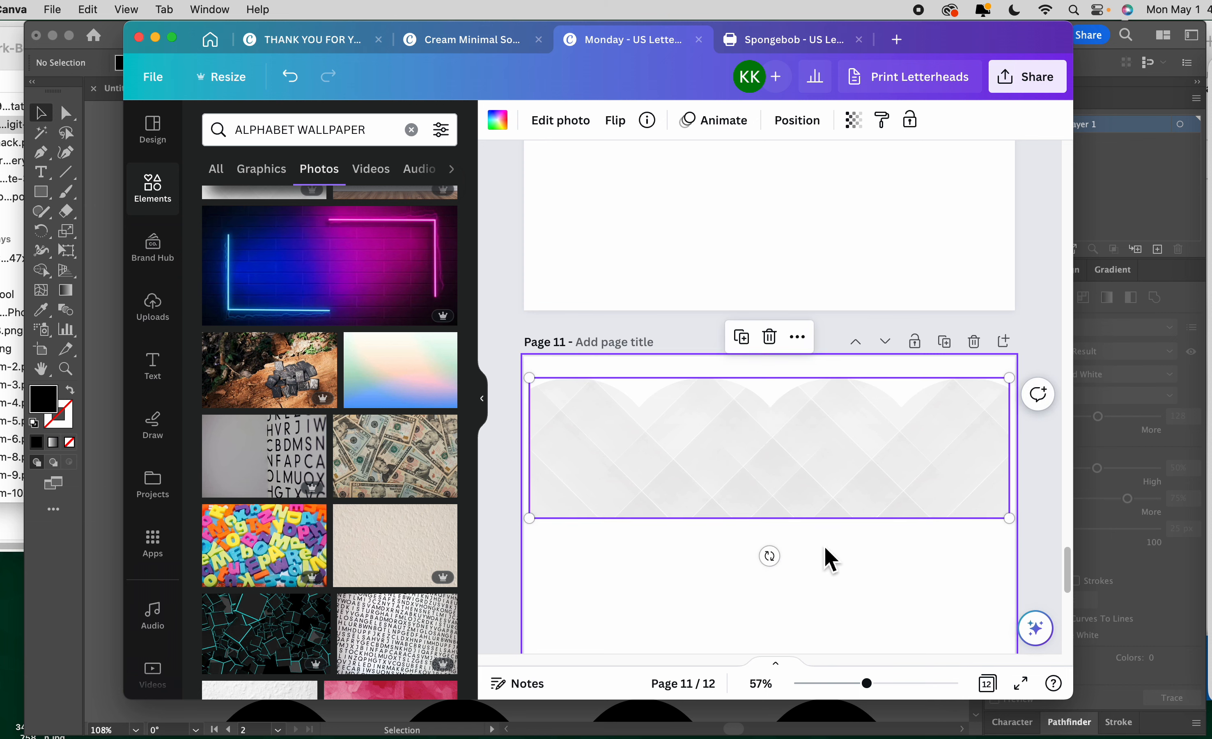
pyautogui.scroll(-2, 725, 517)
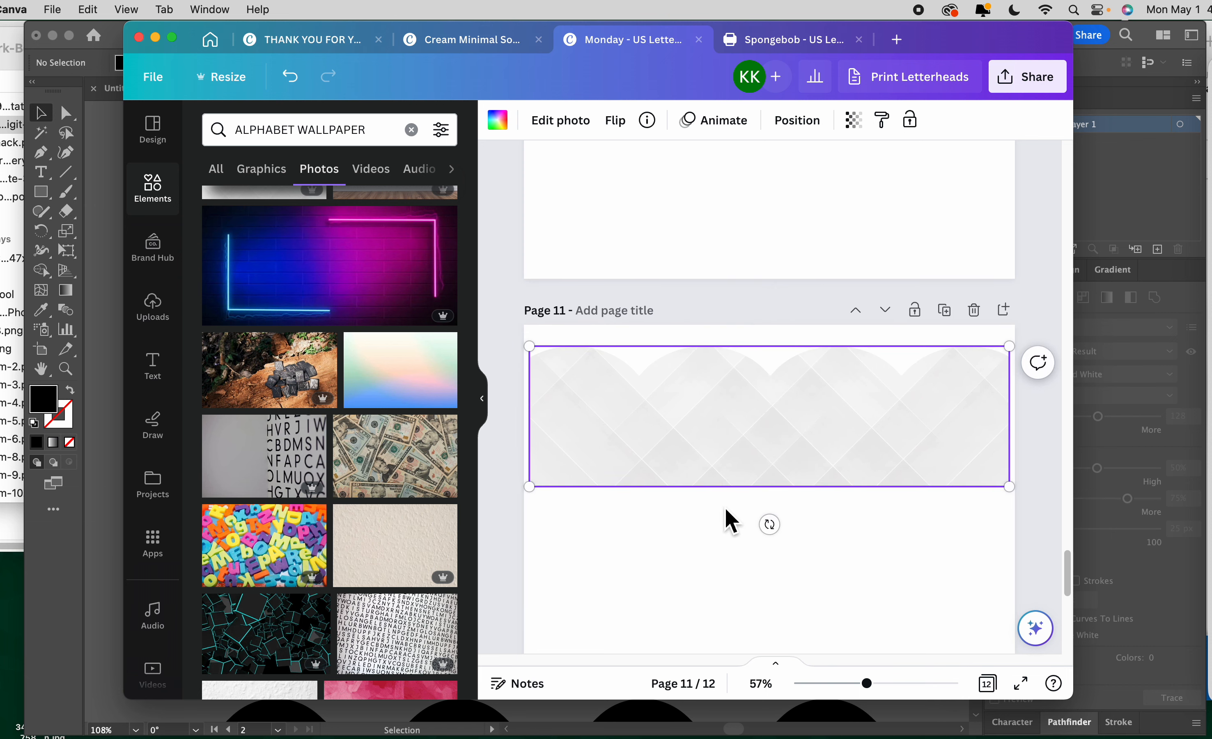
pyautogui.click(804, 581)
pyautogui.click(721, 435)
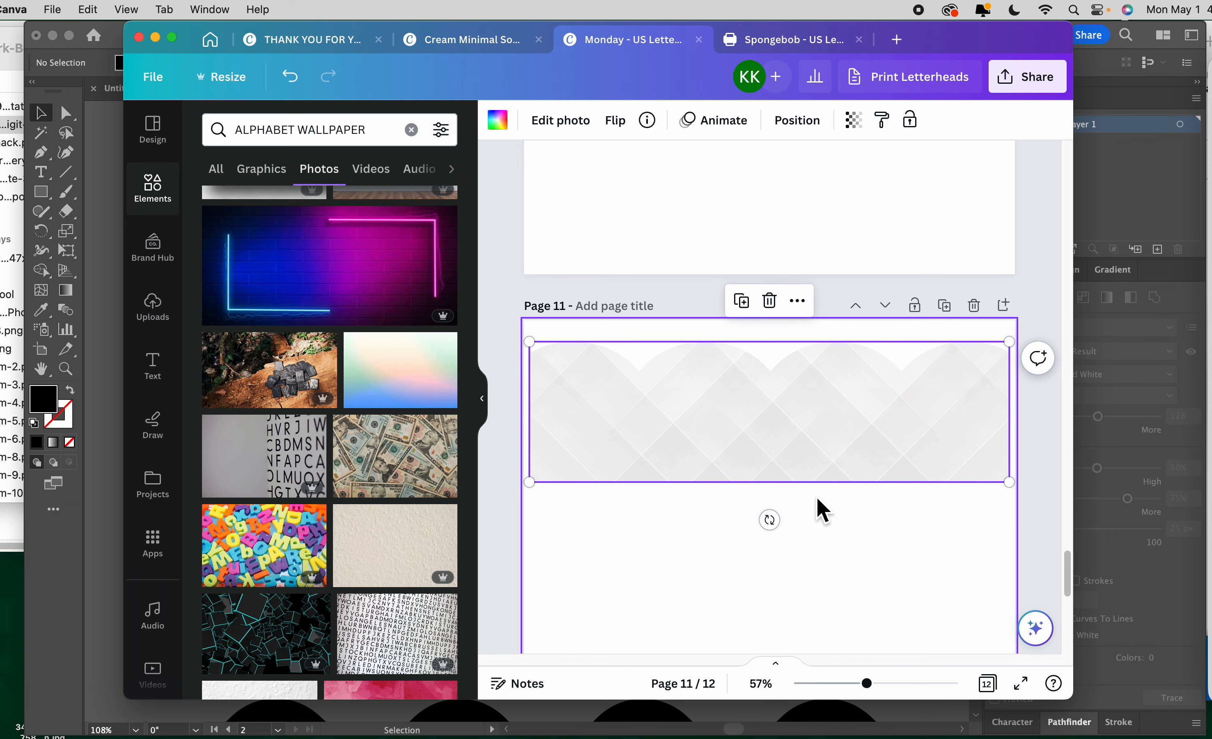
pyautogui.click(861, 527)
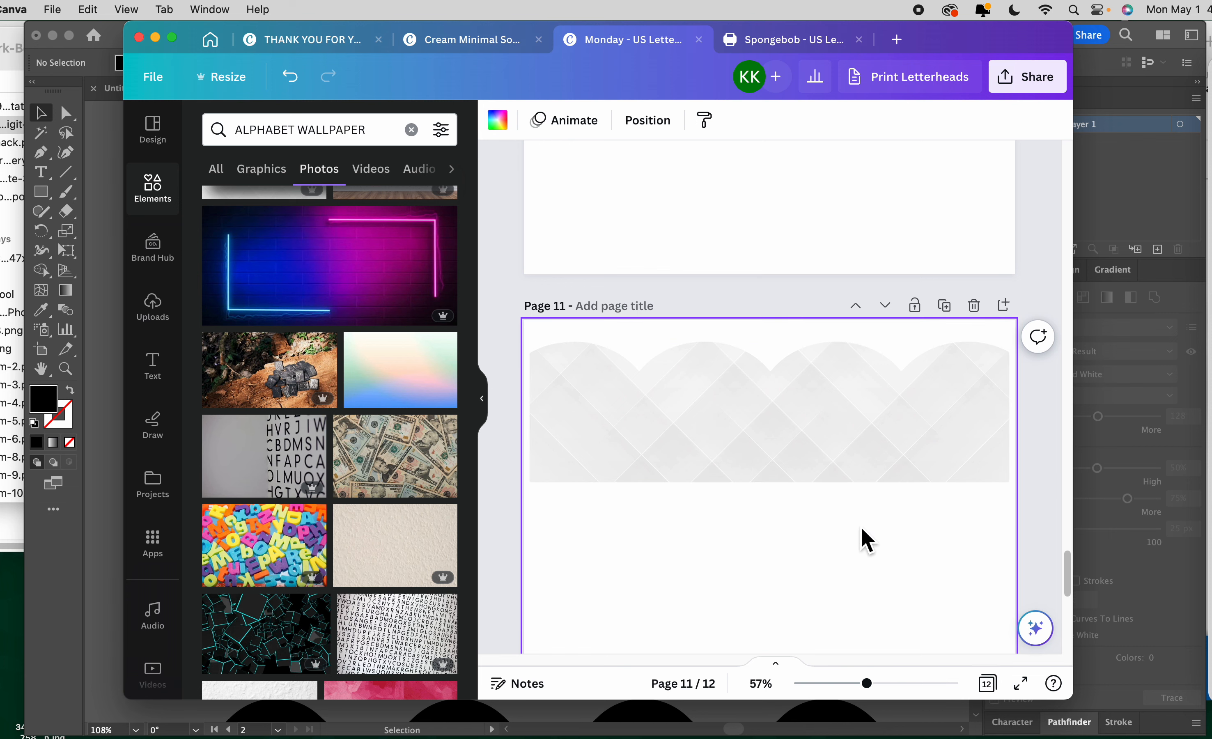
pyautogui.click(817, 438)
pyautogui.click(984, 518)
pyautogui.click(809, 447)
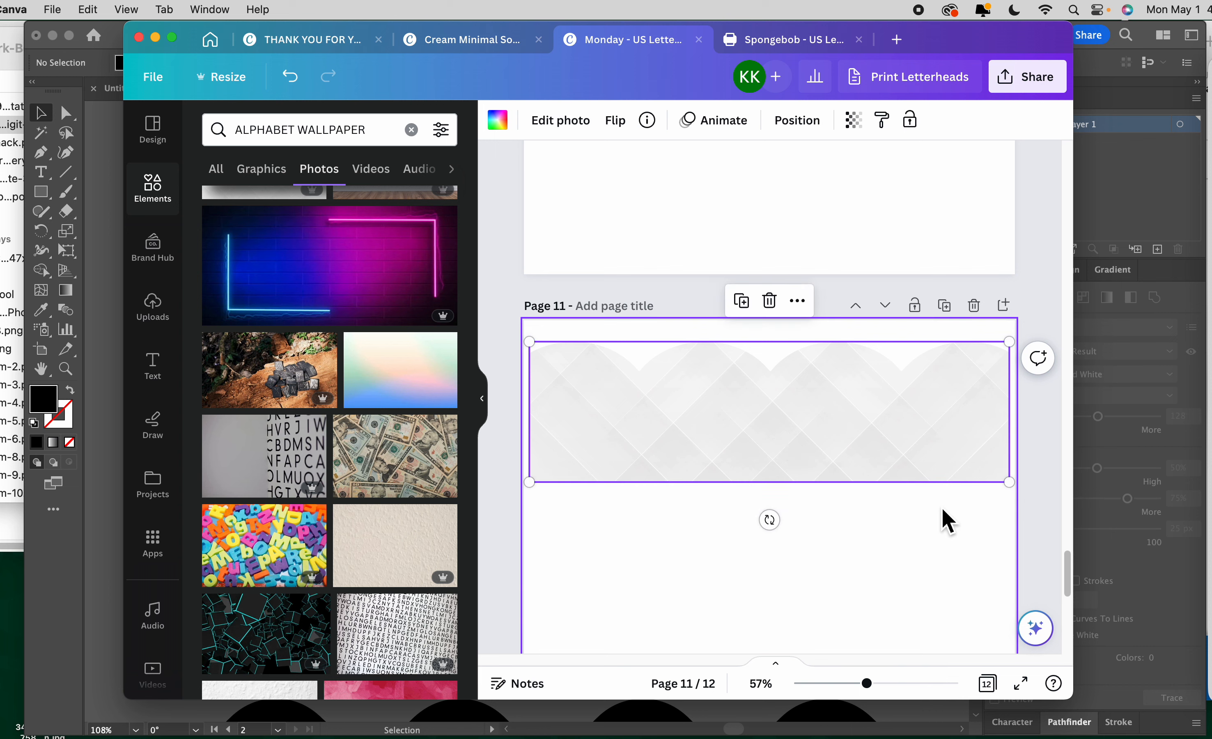
pyautogui.click(817, 522)
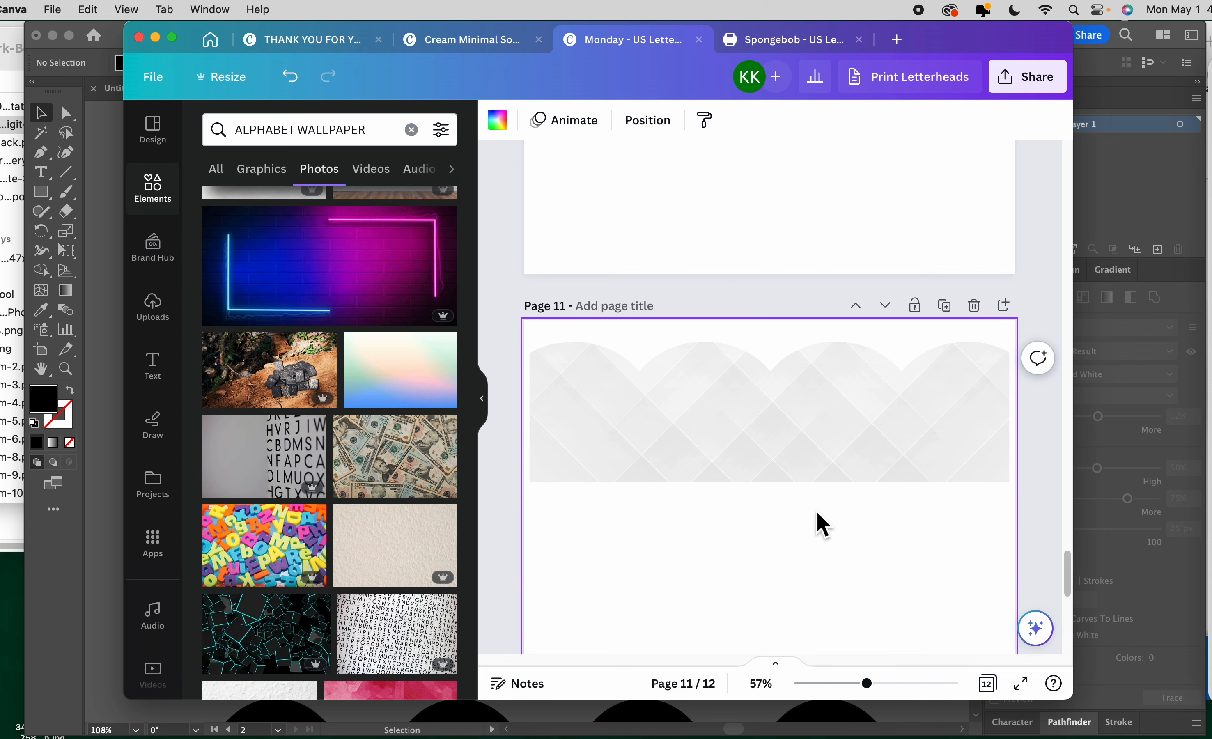
pyautogui.scroll(-1, 785, 482)
pyautogui.click(762, 456)
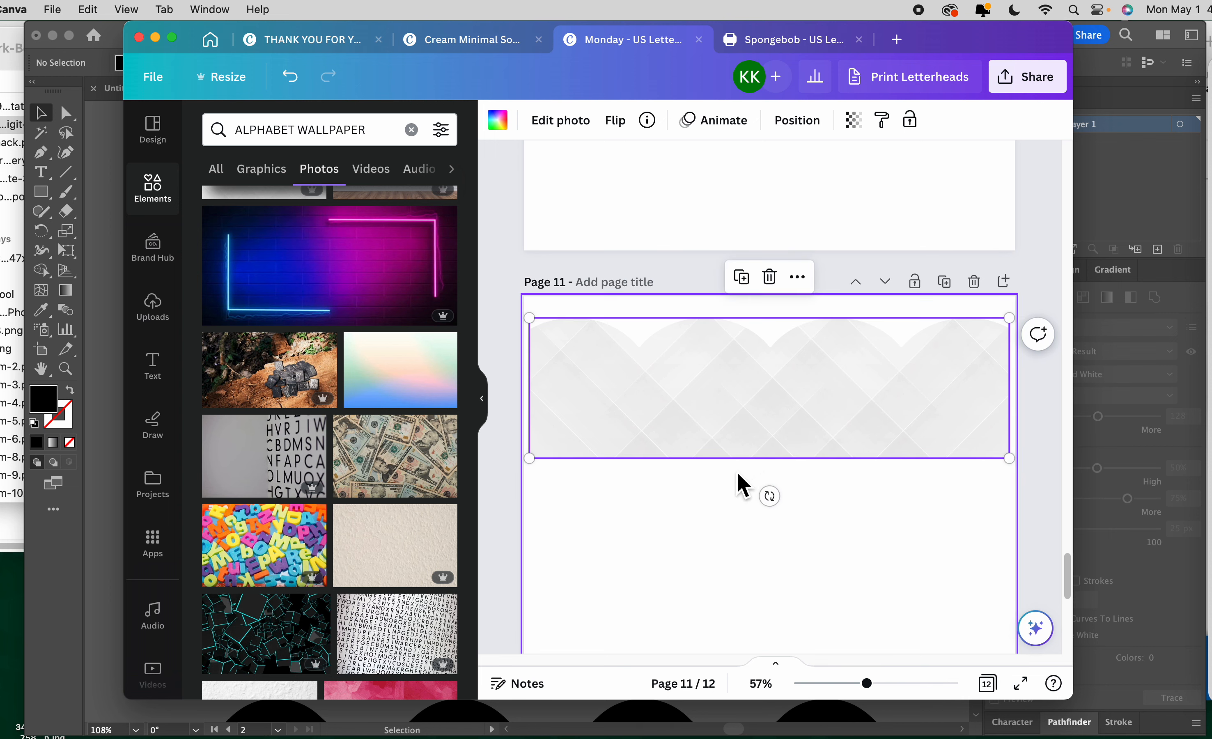